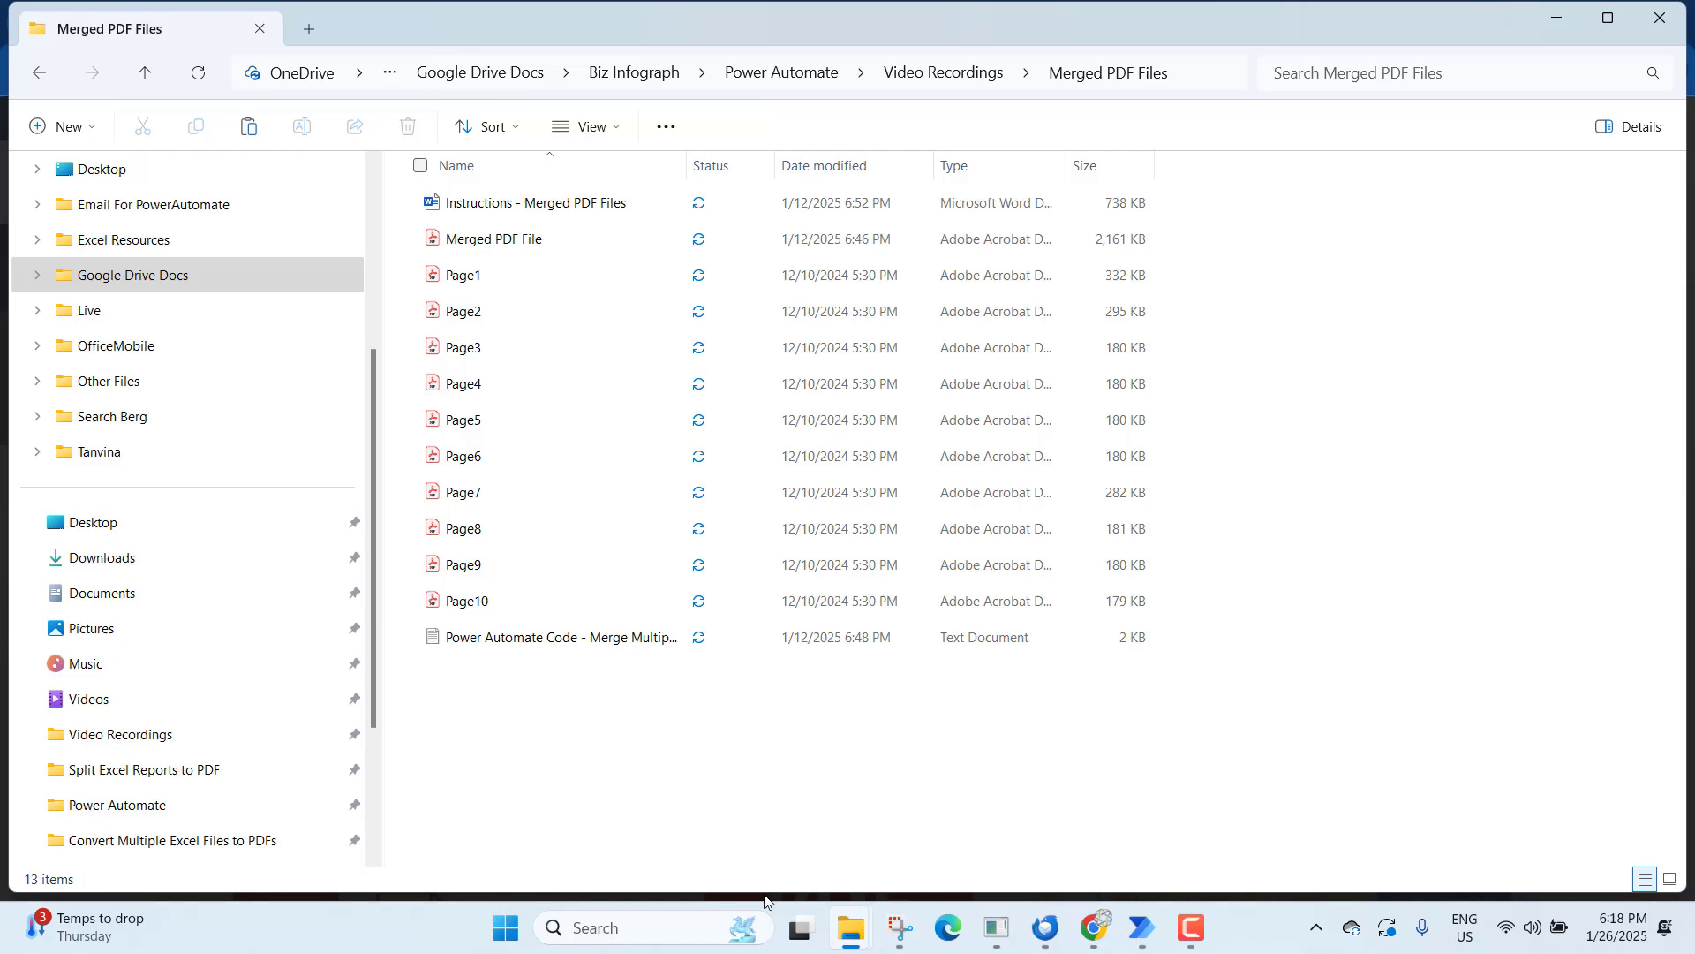
- Switch to Power Automate and create a new desktop flow named Test - Merge PDF
click(730, 927)
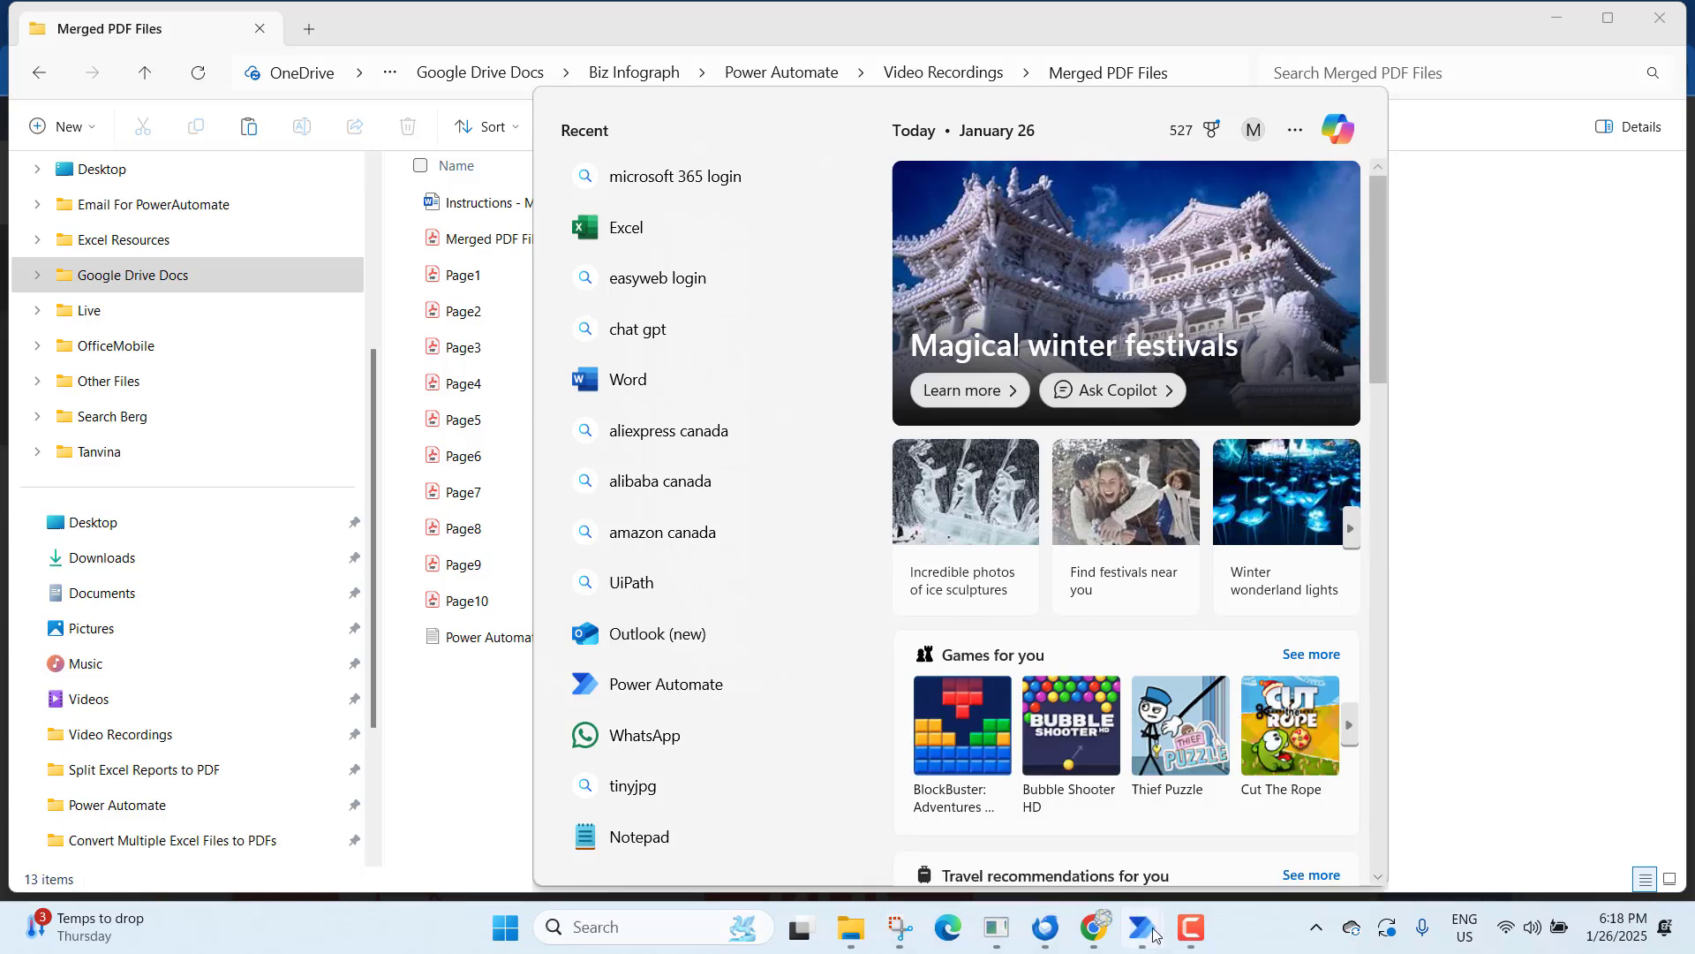
mouse_move(1149, 934)
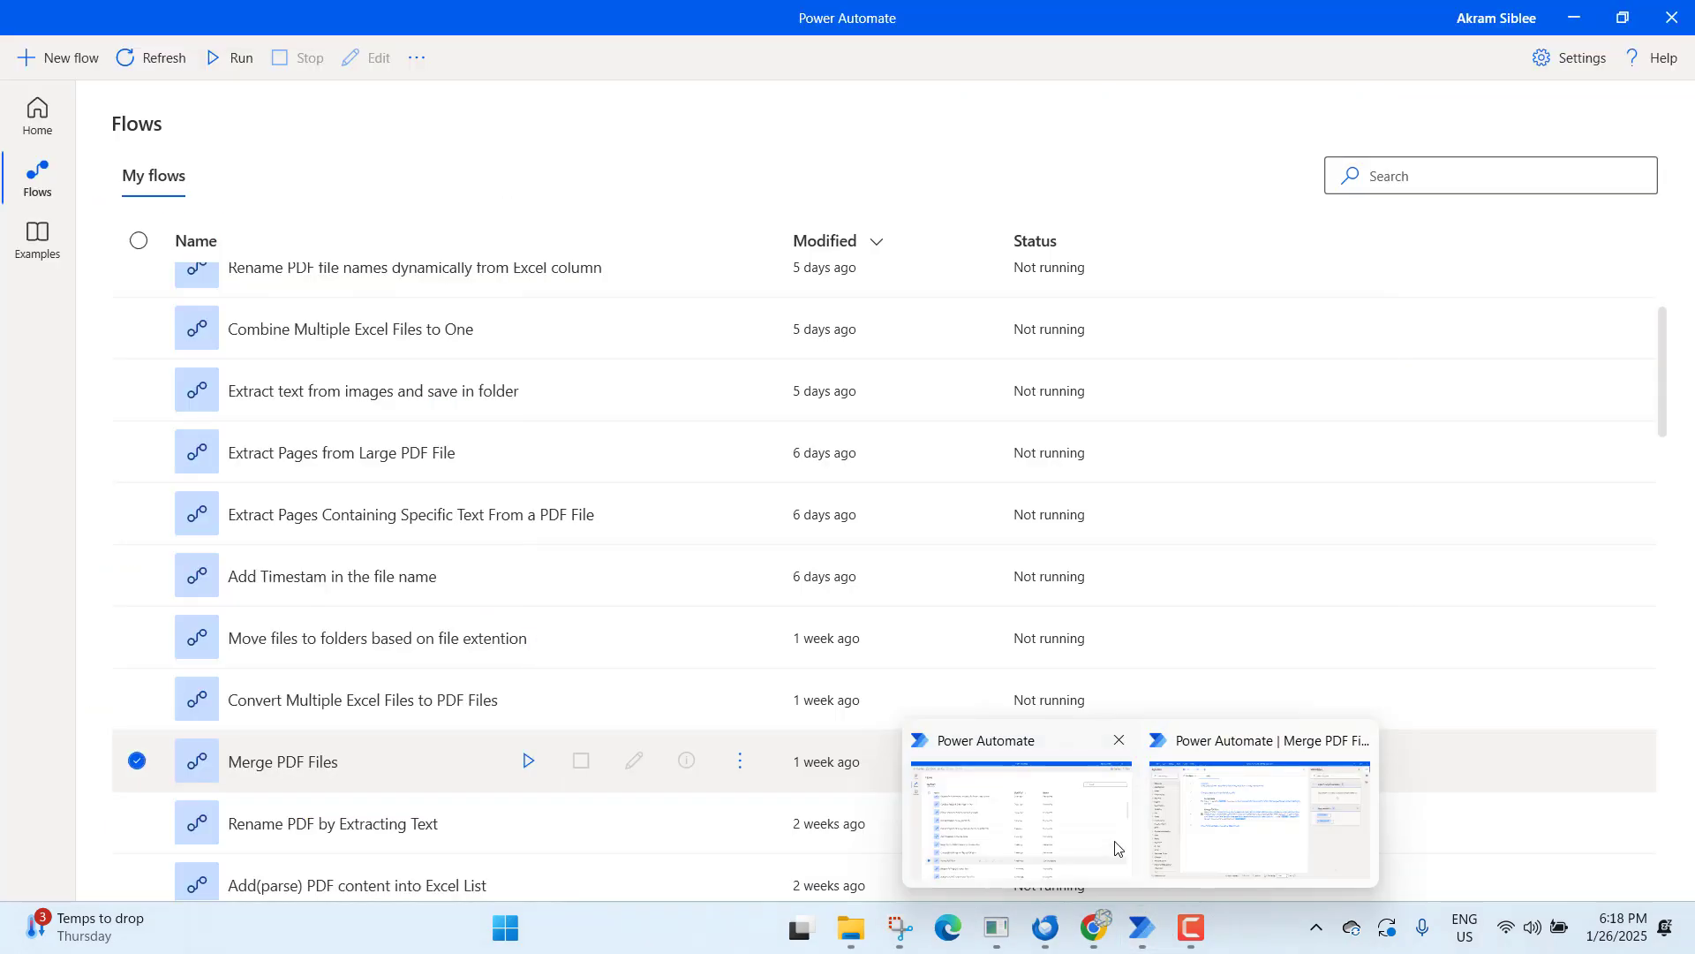
click(1118, 849)
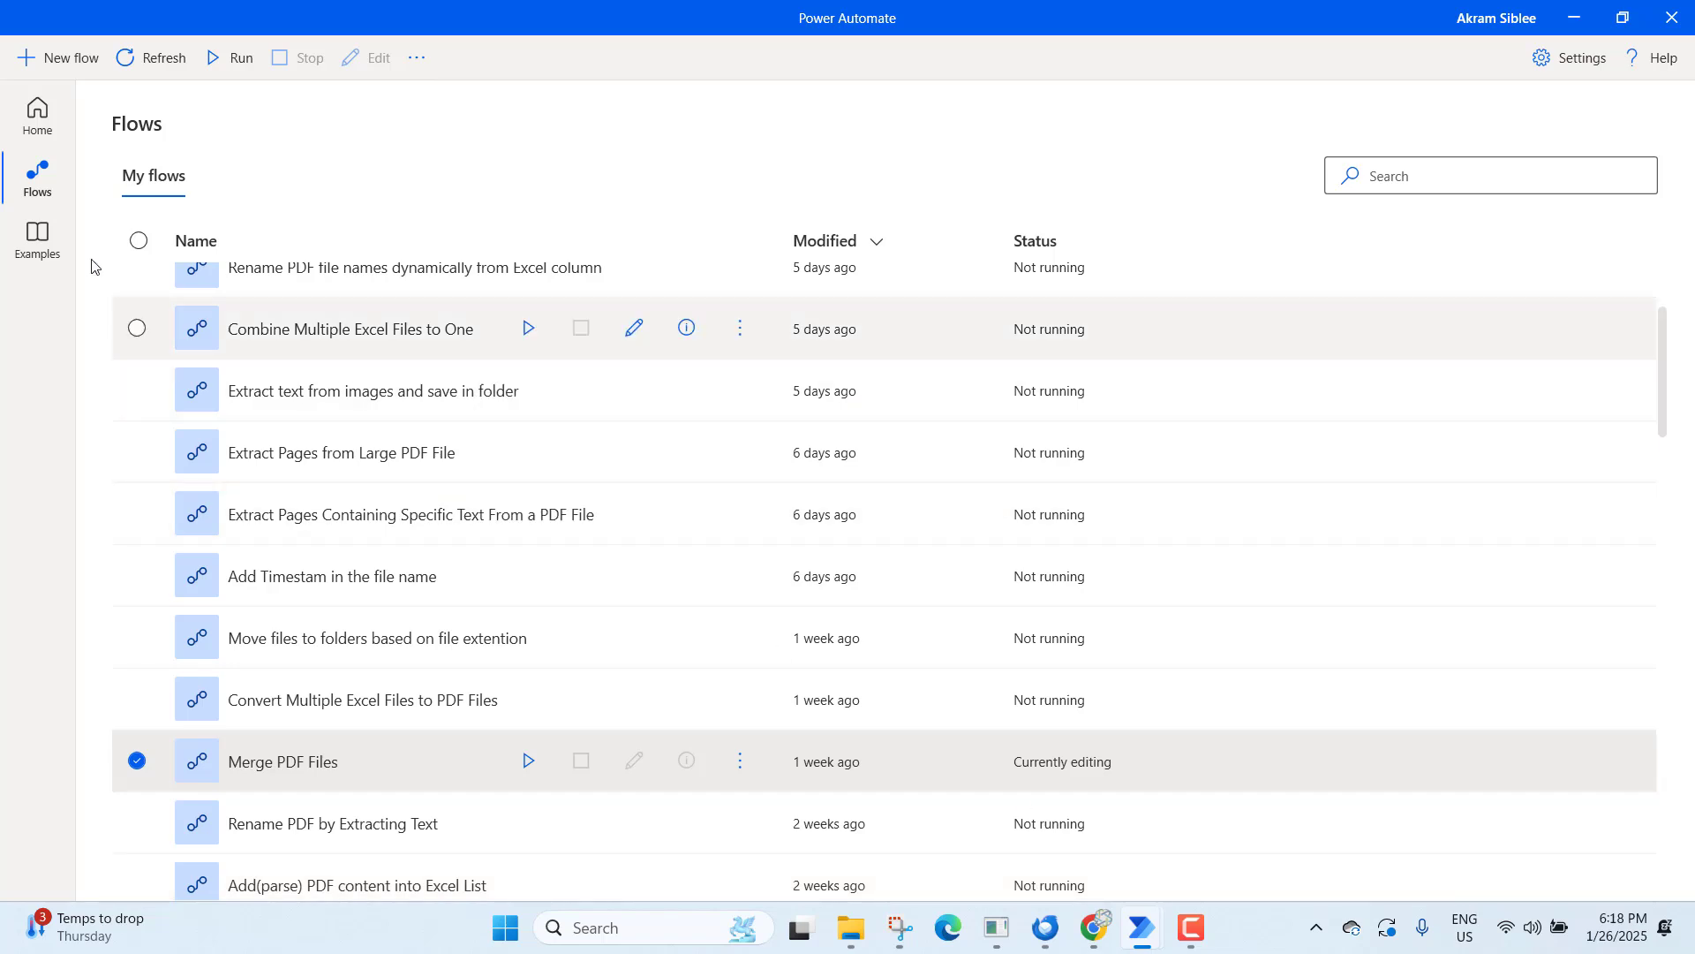
click(36, 66)
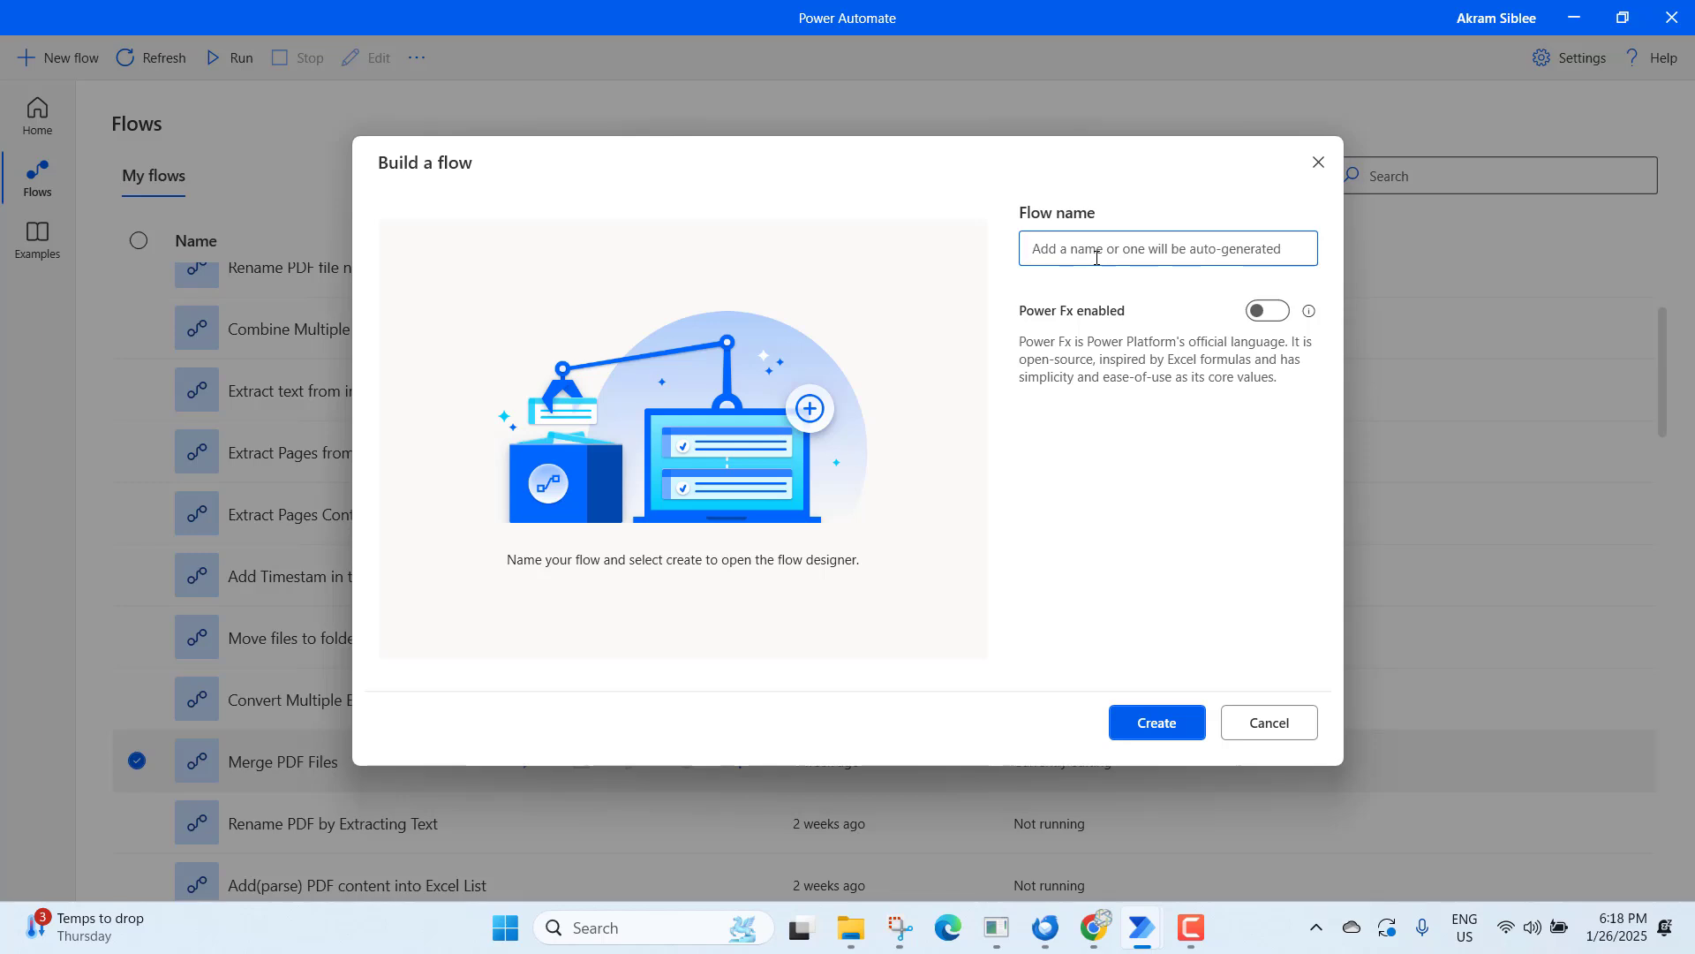
text(Test - Mer)
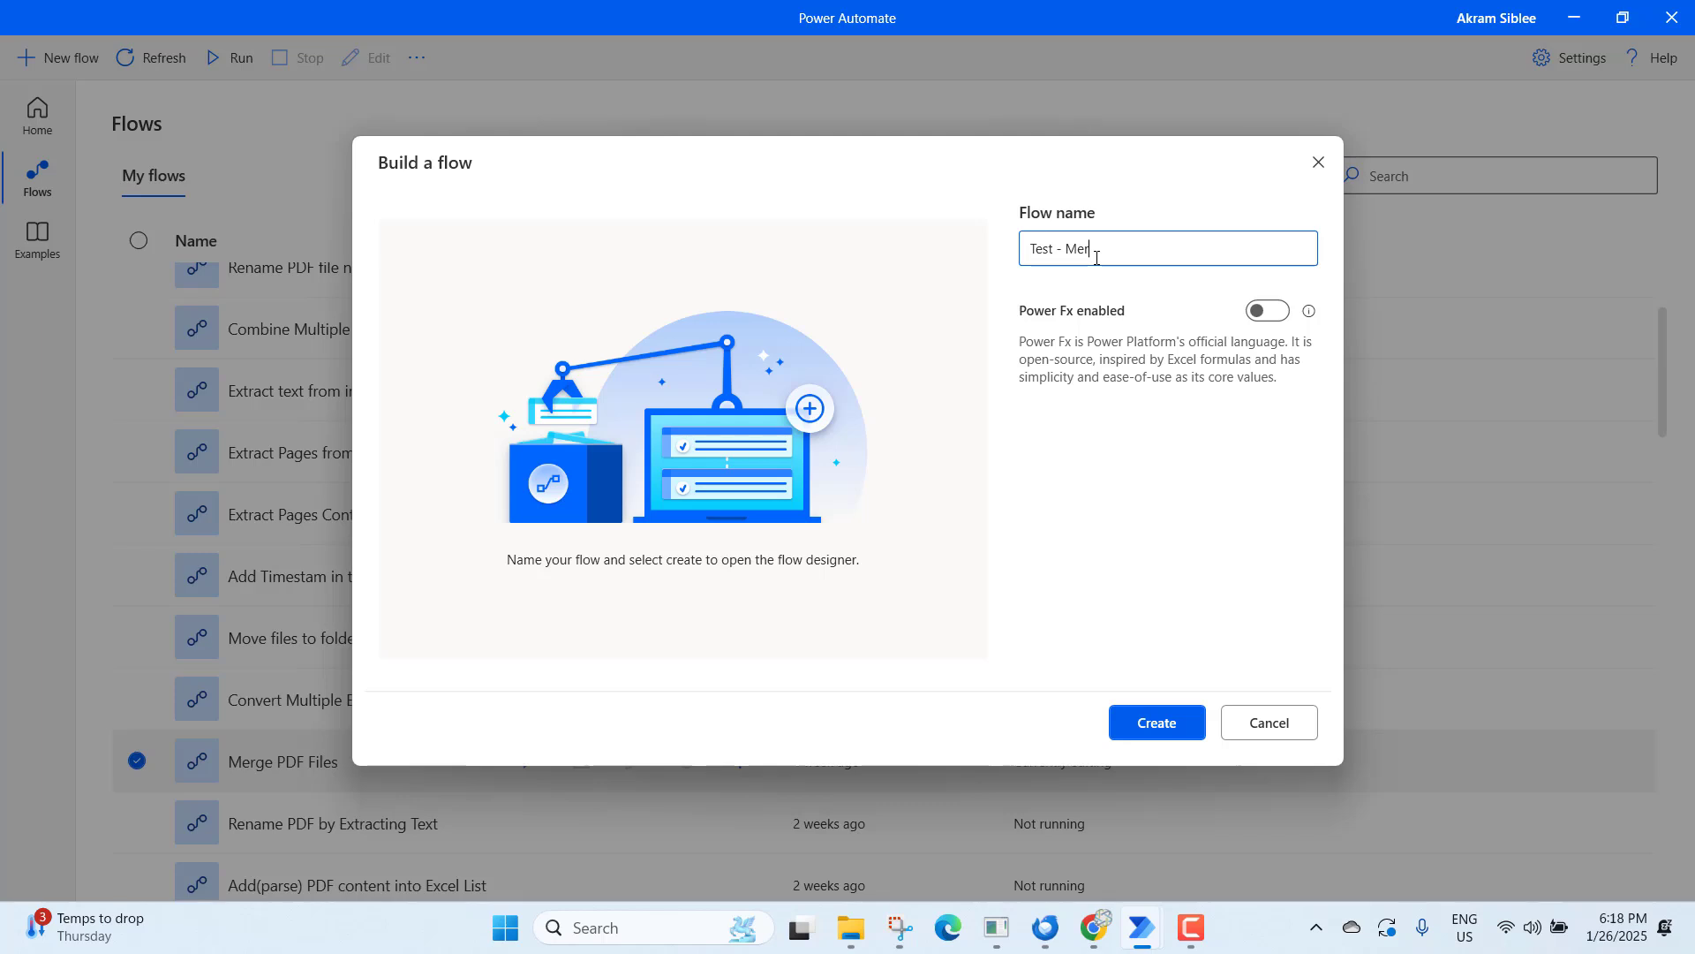
text(ge PDF)
click(1161, 725)
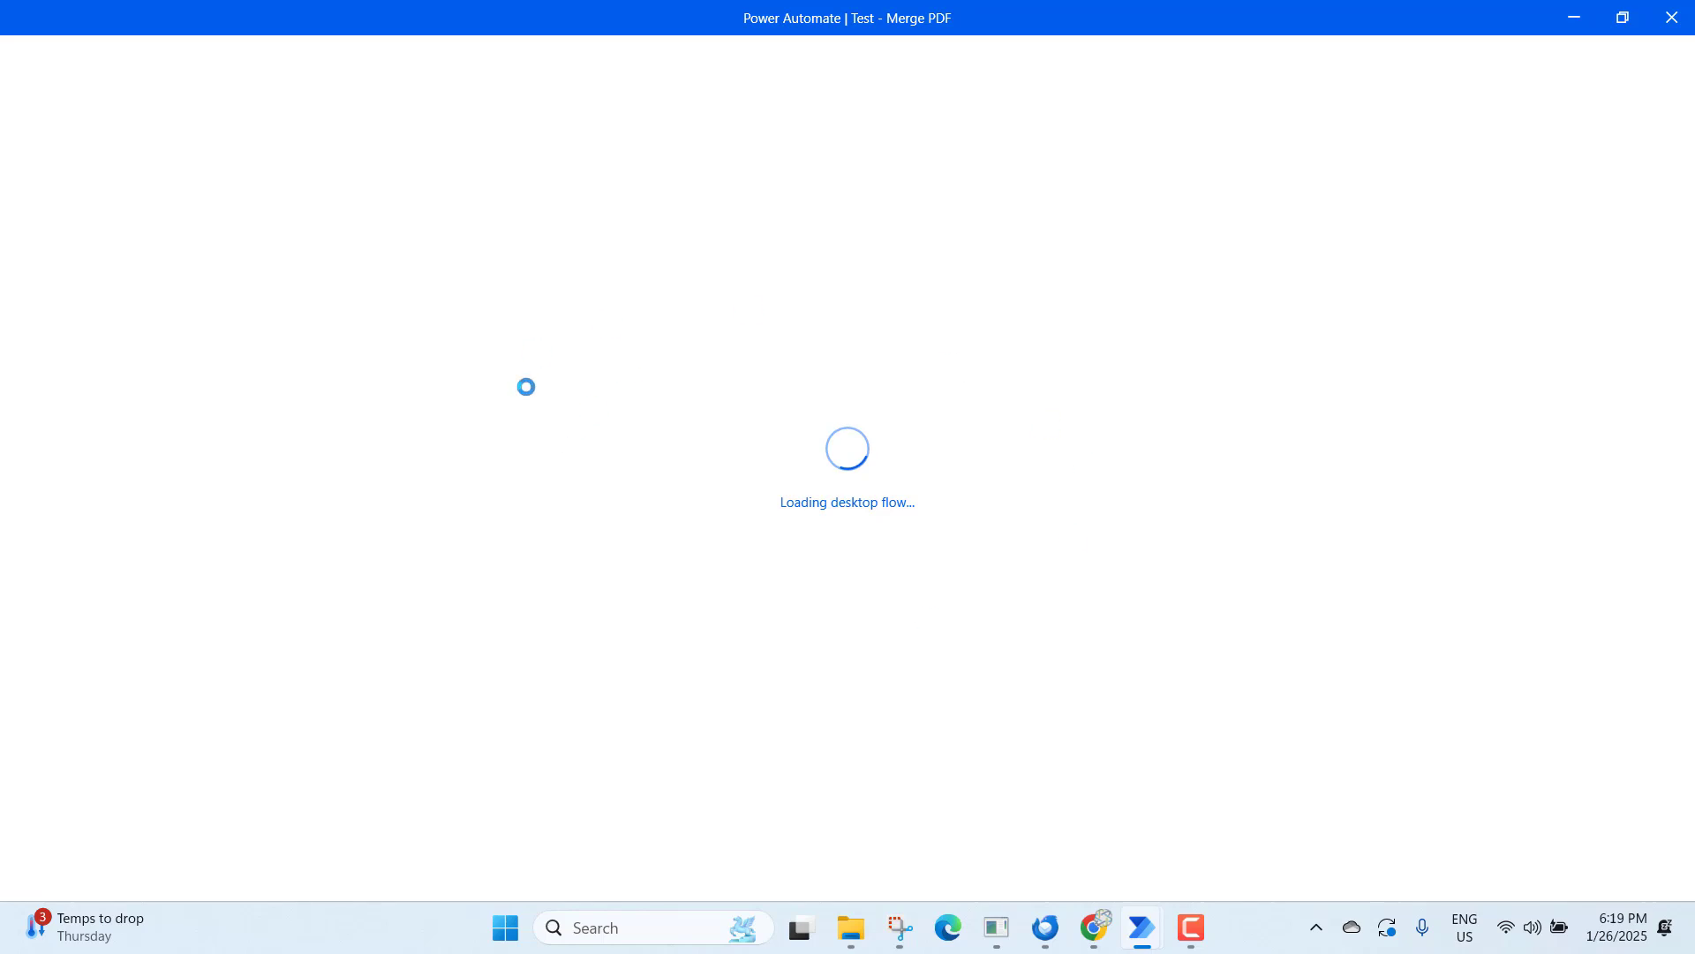
- Switch to the Merged PDF Files folder in File Explorer and widen the Name column to fit the full file names
mouse_move(851, 927)
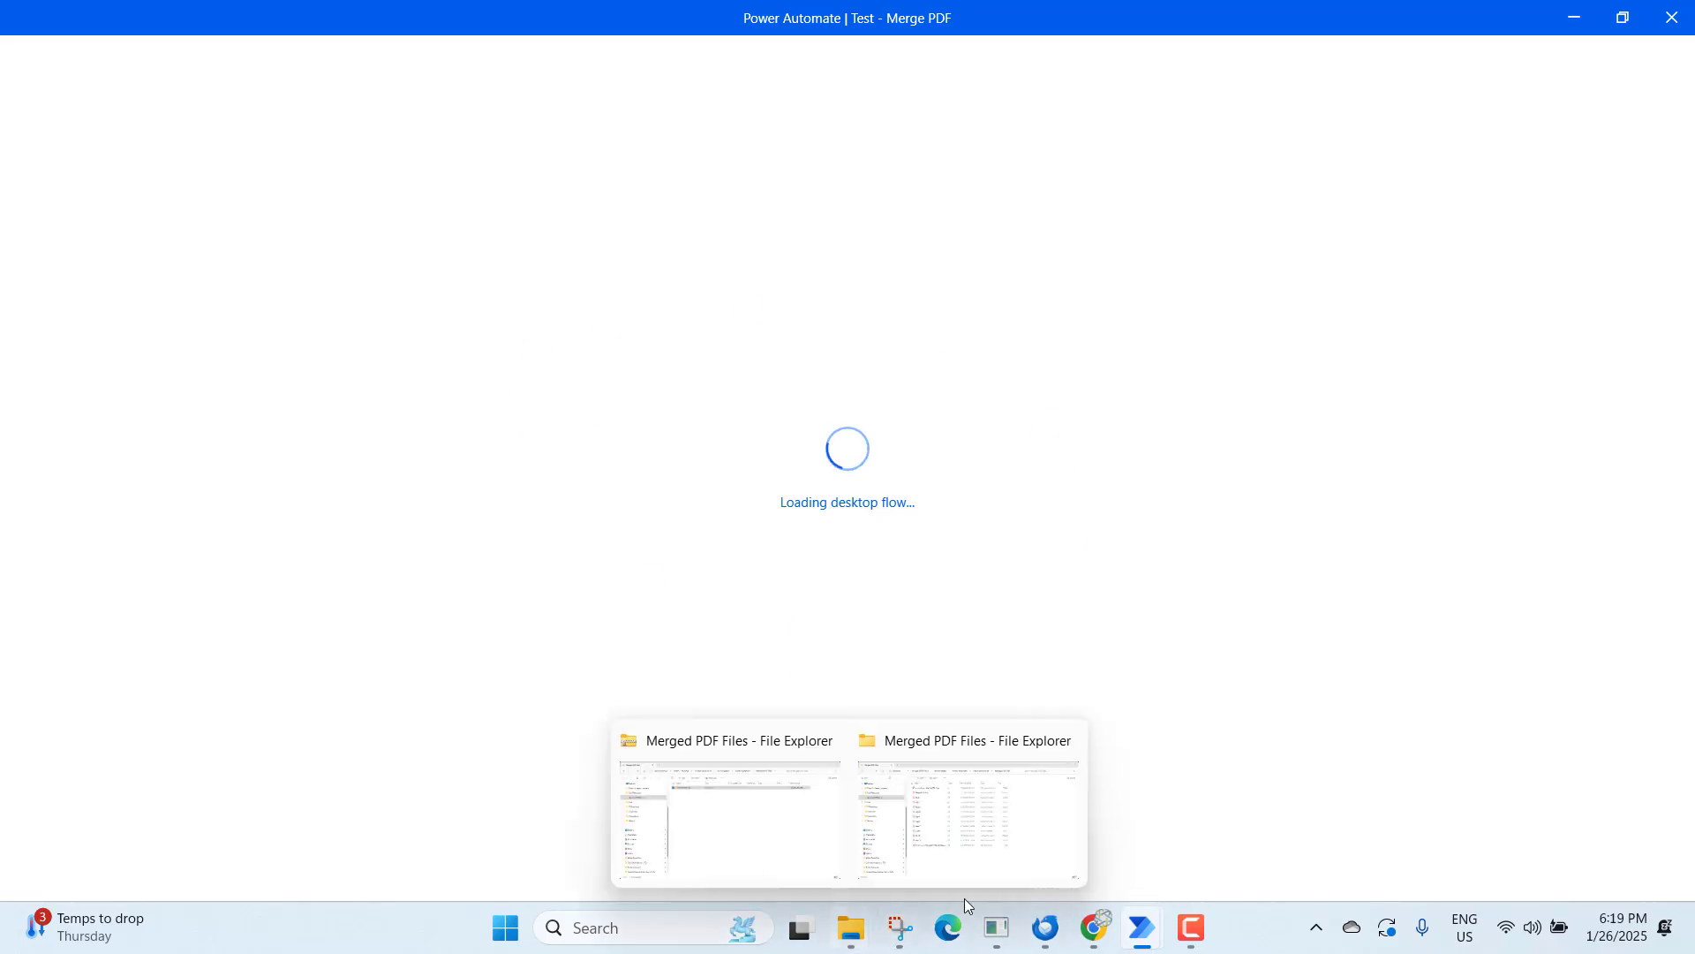
click(972, 877)
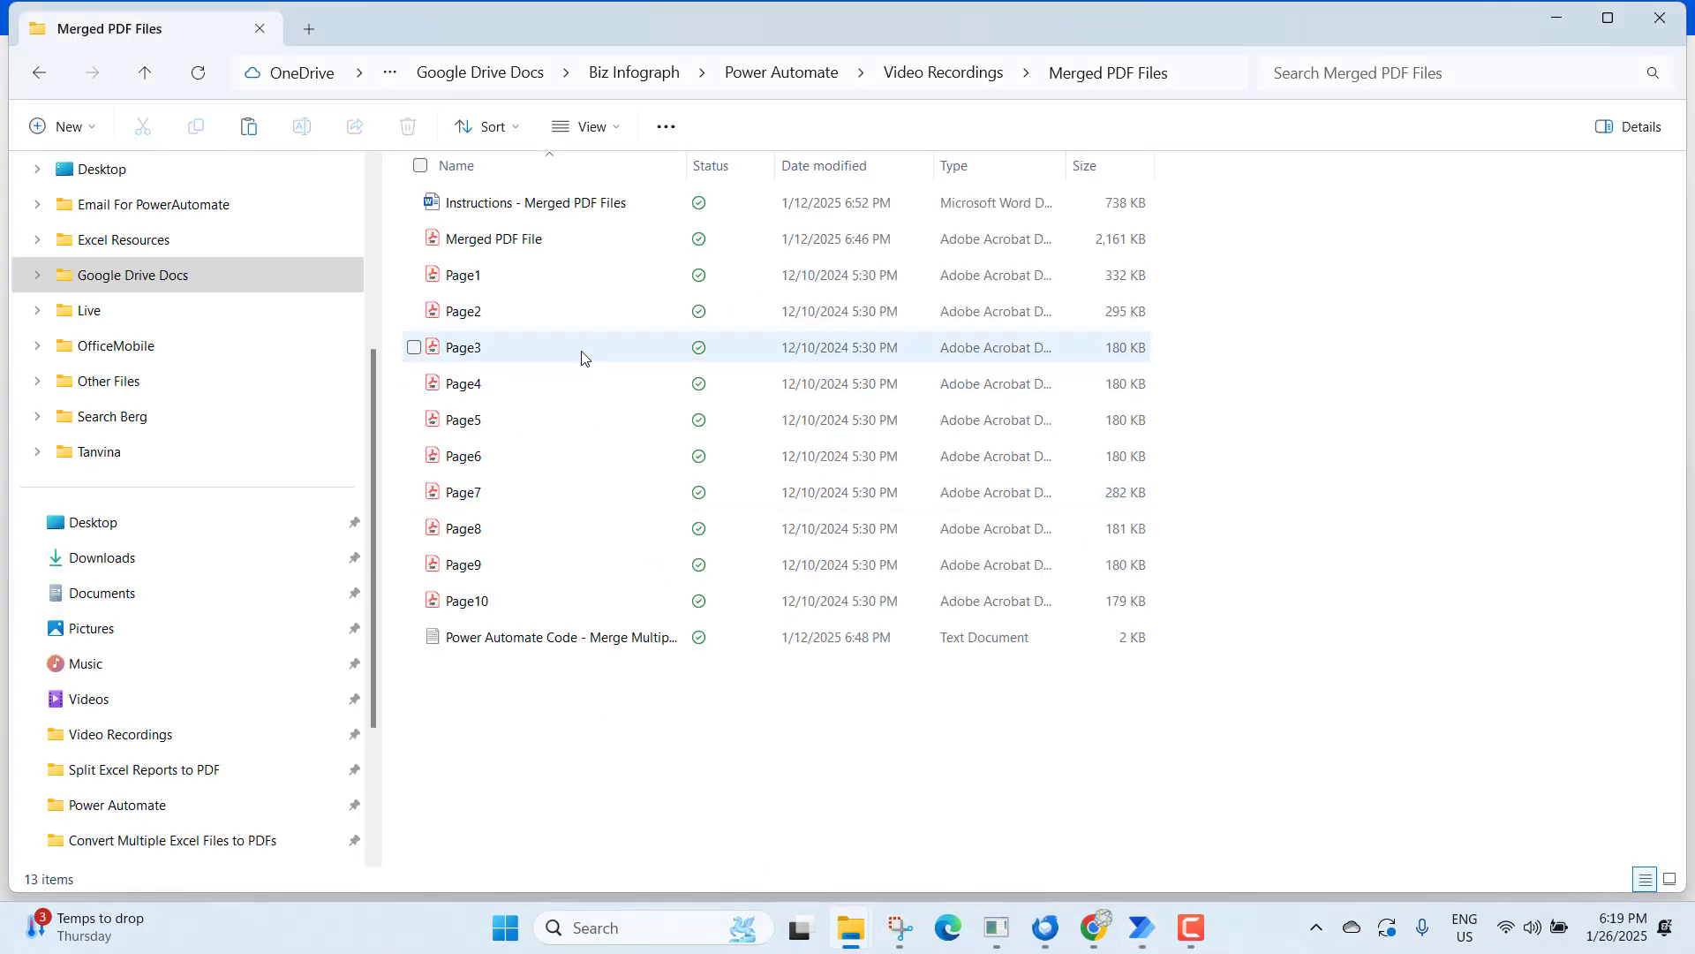
drag(686, 165, 906, 166)
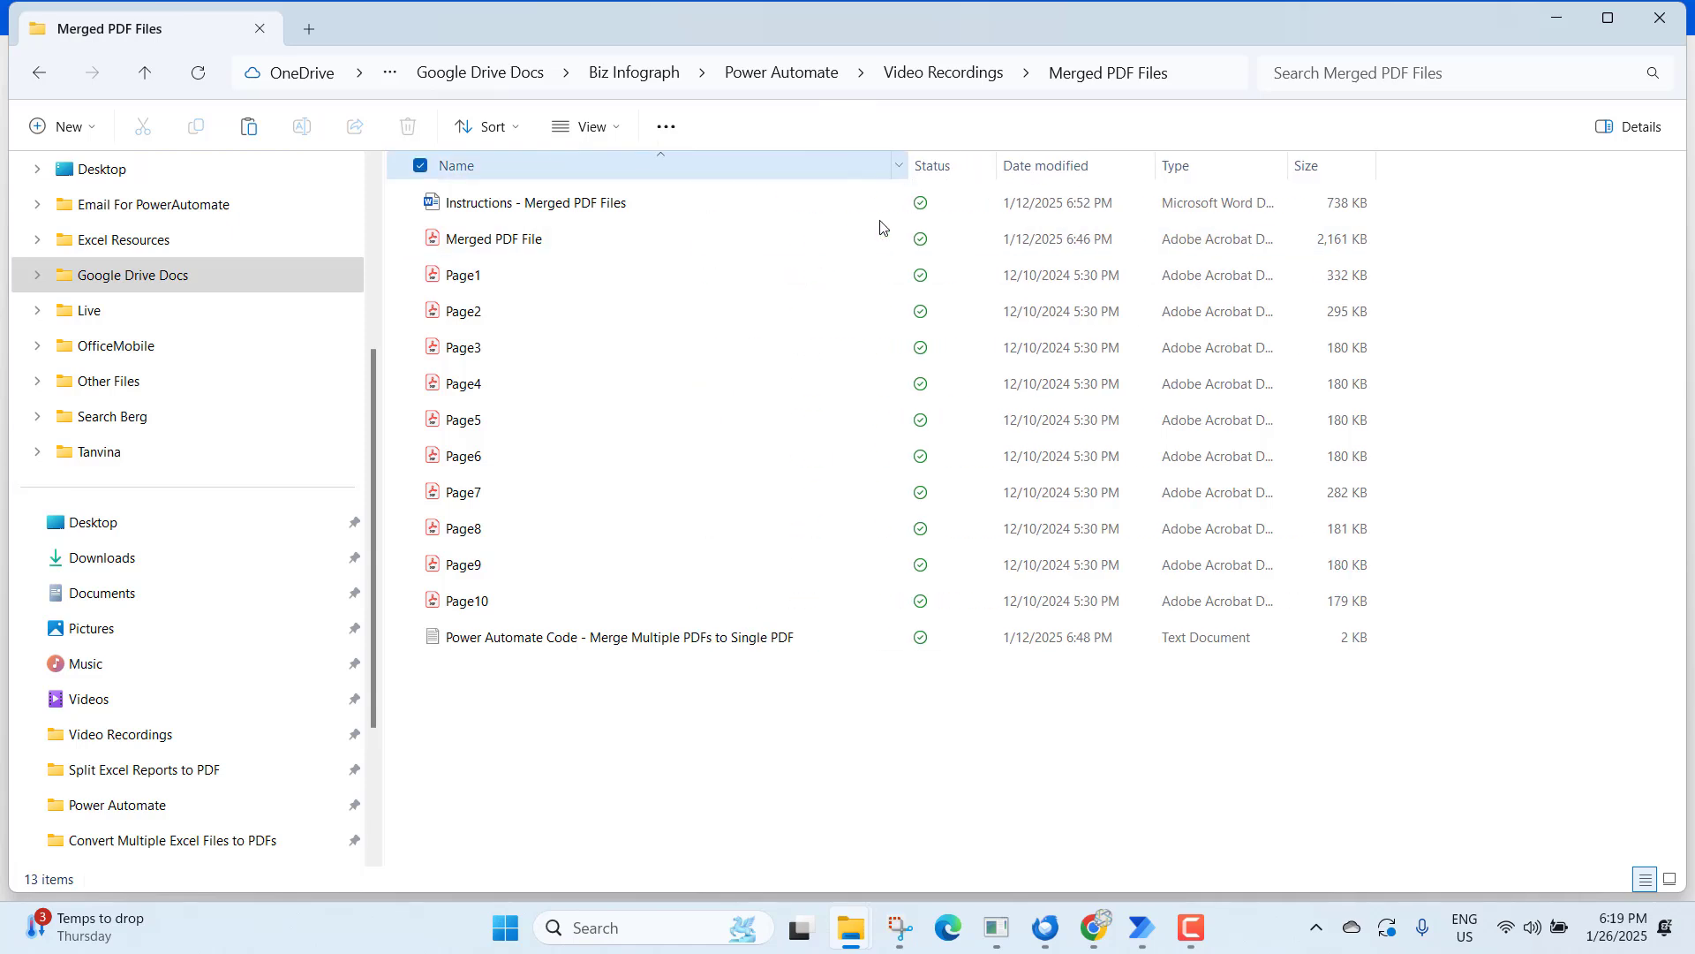
click(466, 275)
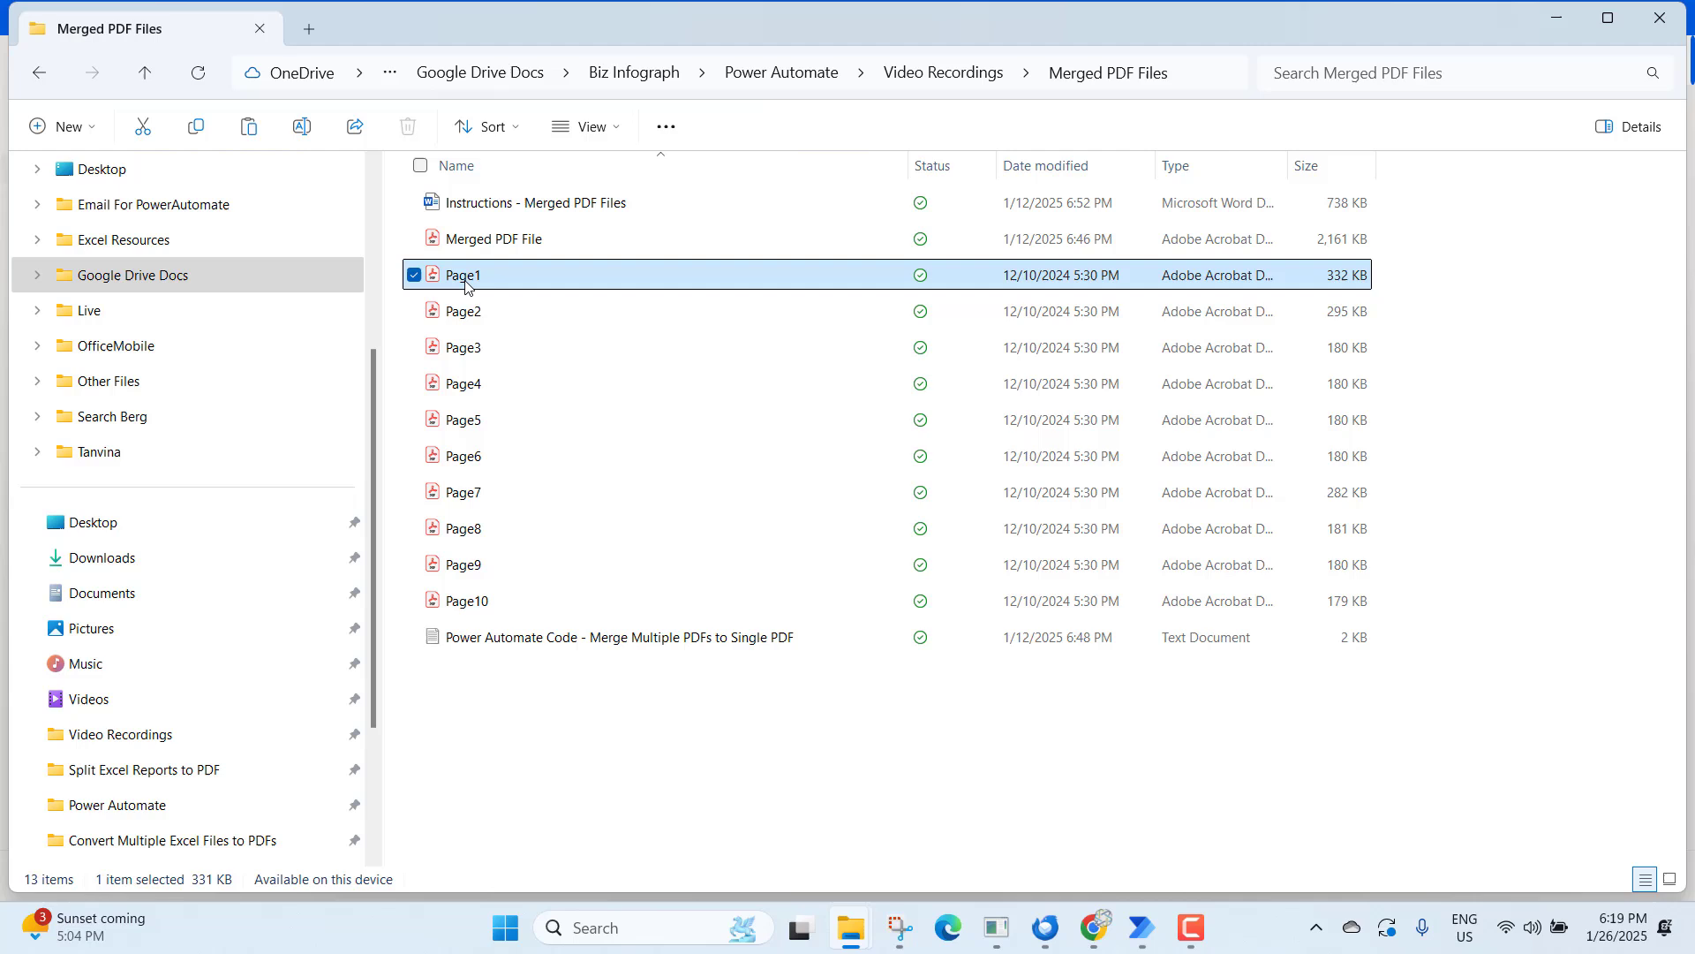
click(473, 607)
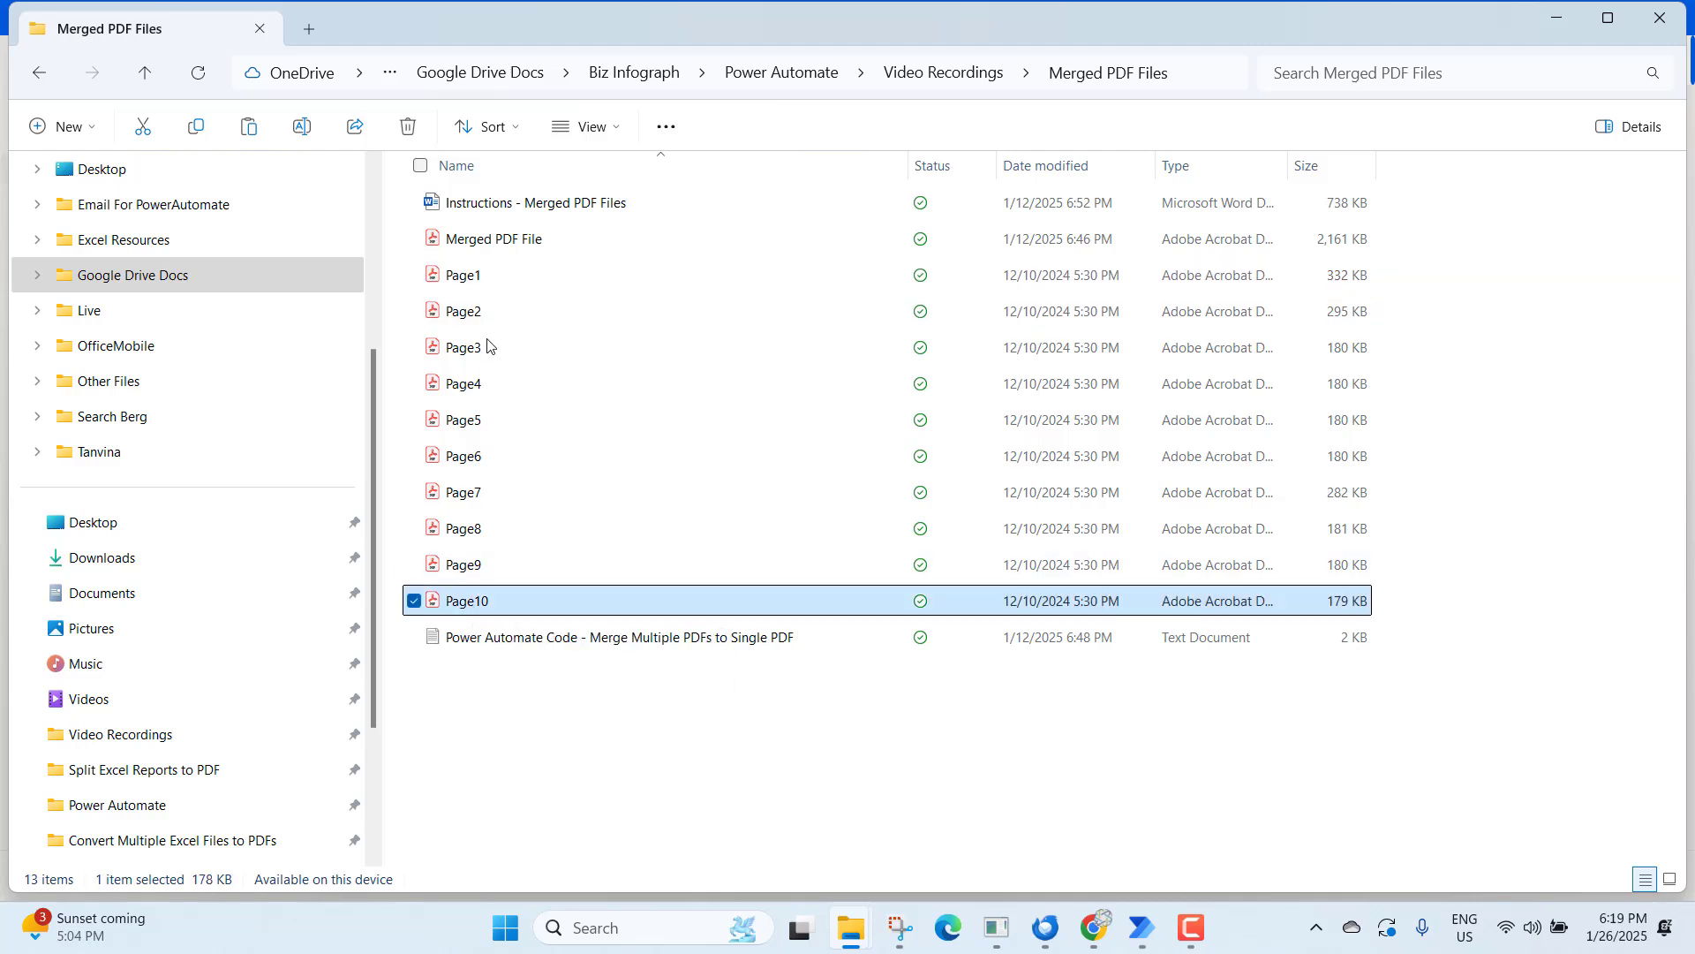
- Open the Page1 and Page2 PDFs one after the other to review their contents, closing each one
click(475, 281)
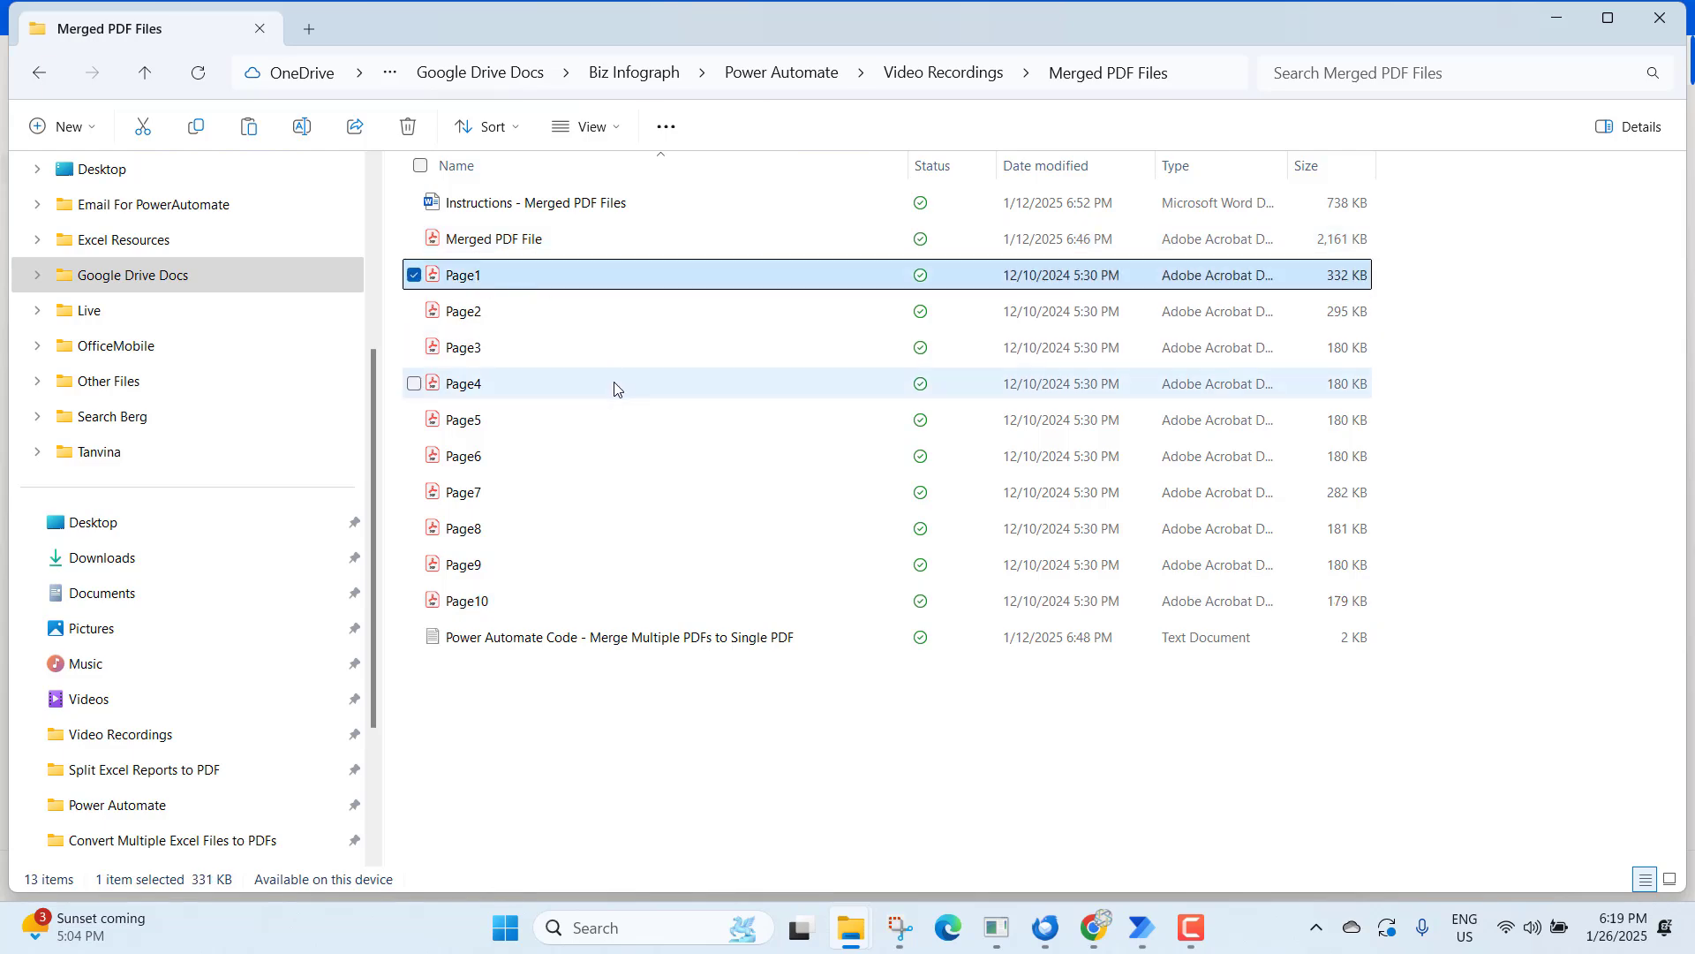
key(Return)
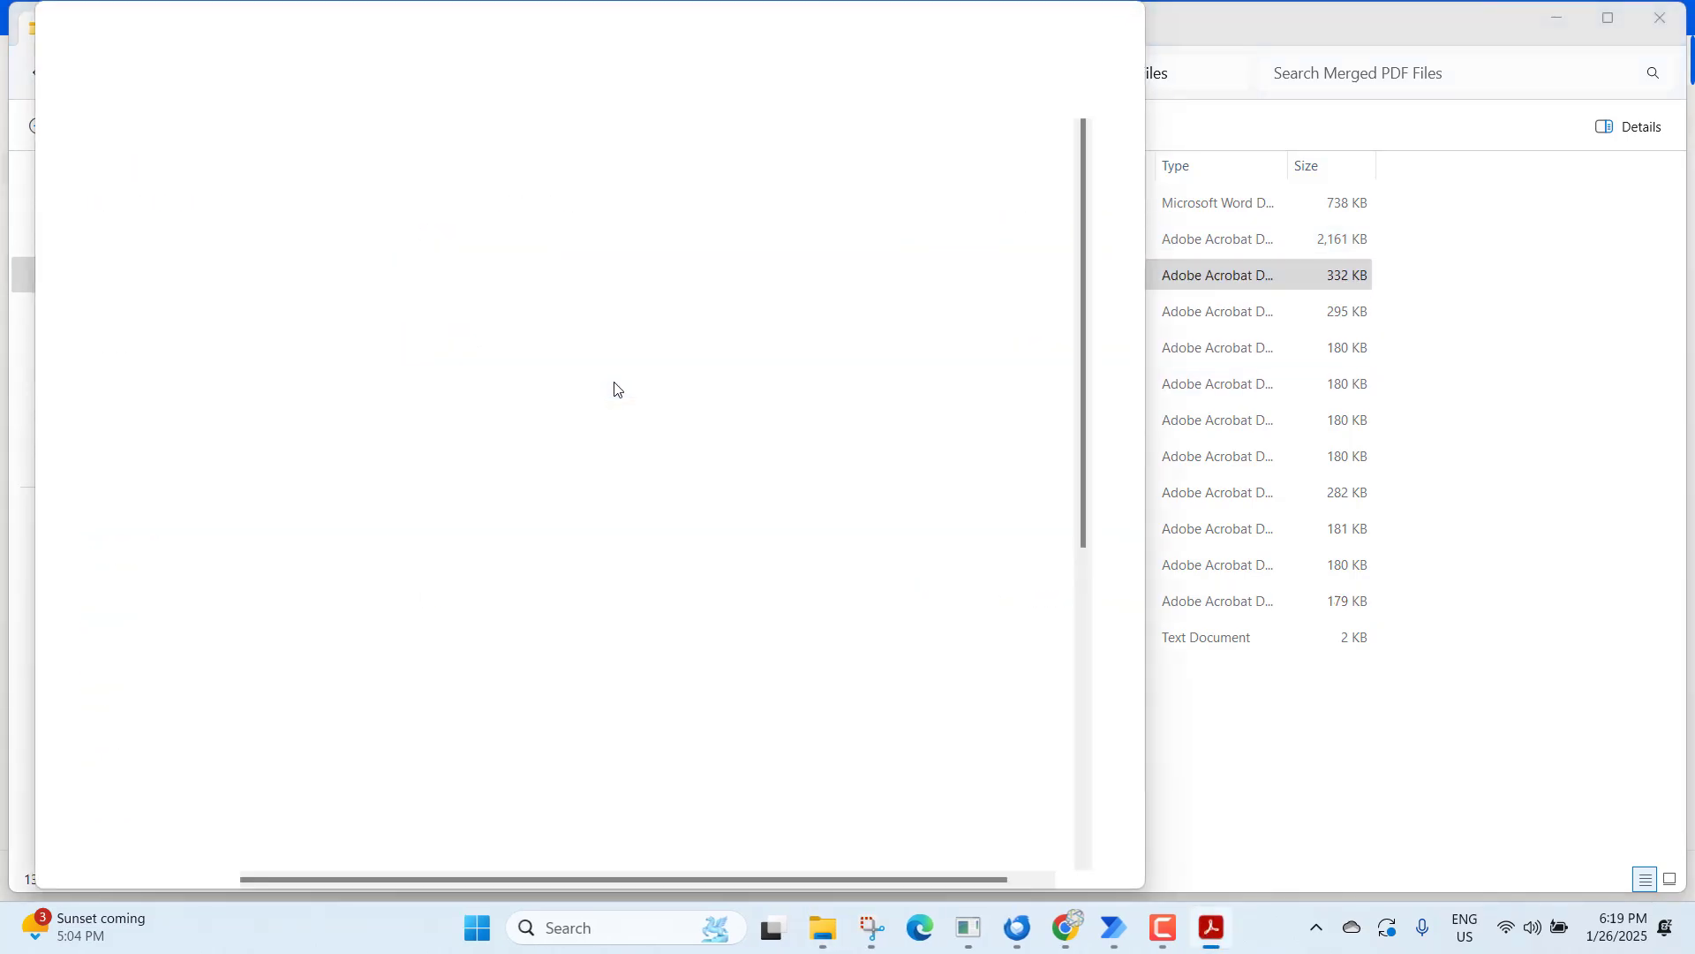
scroll(527, 382, down, 5)
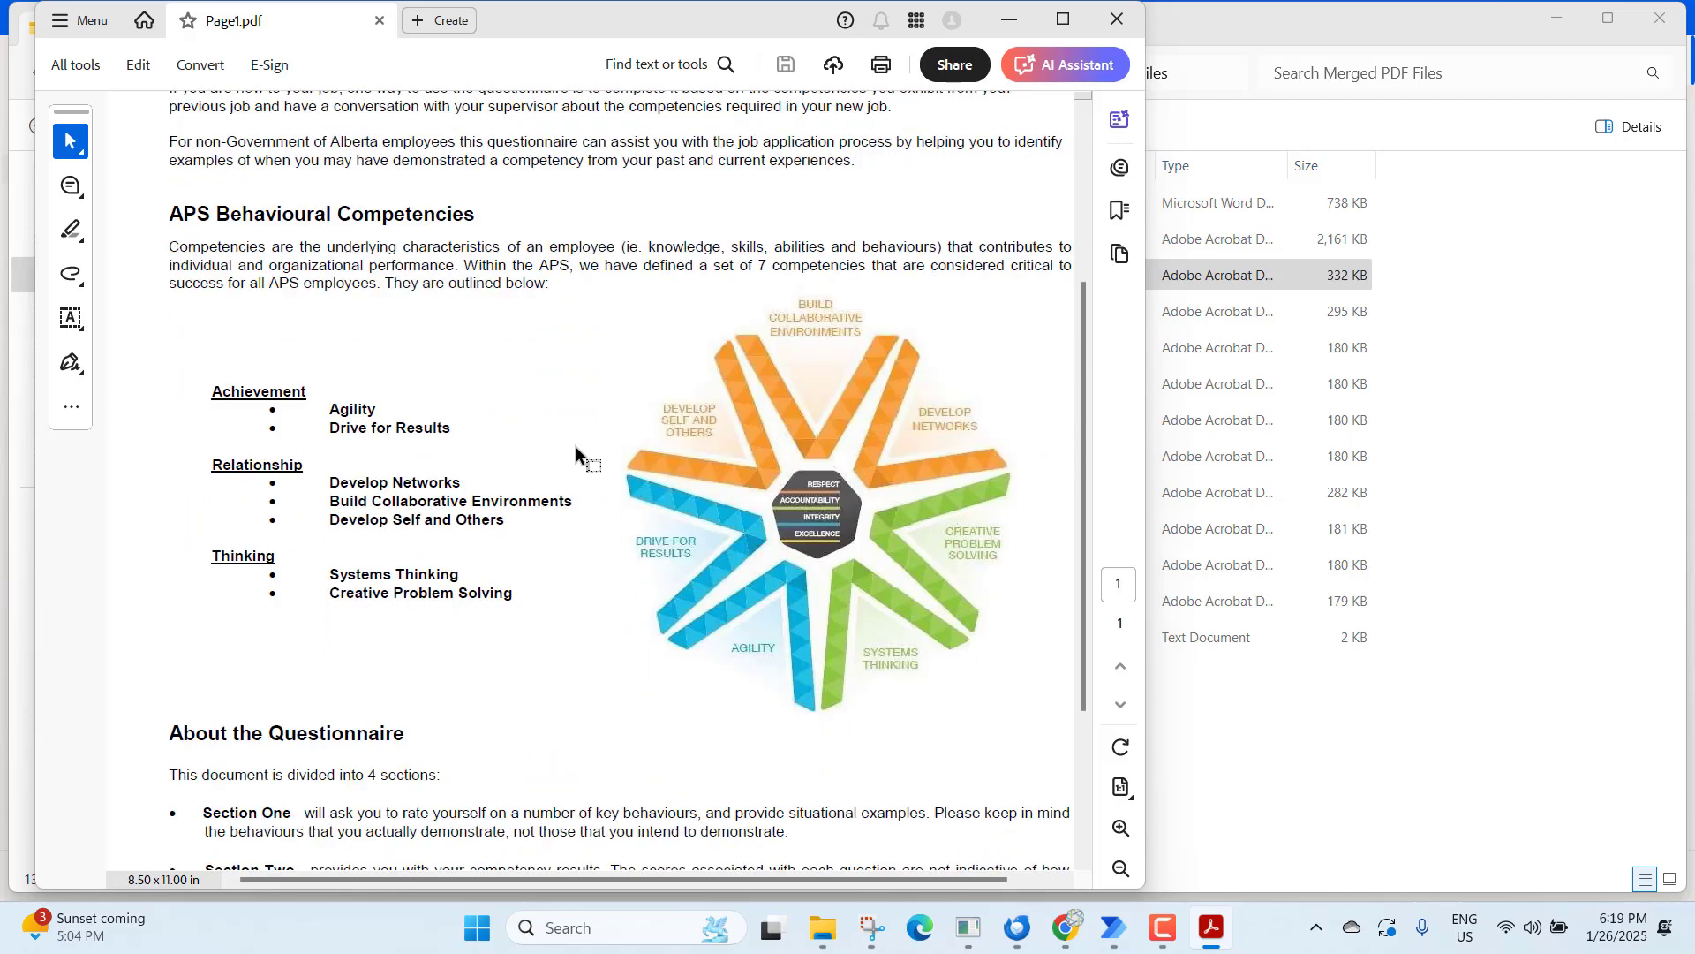
click(1117, 18)
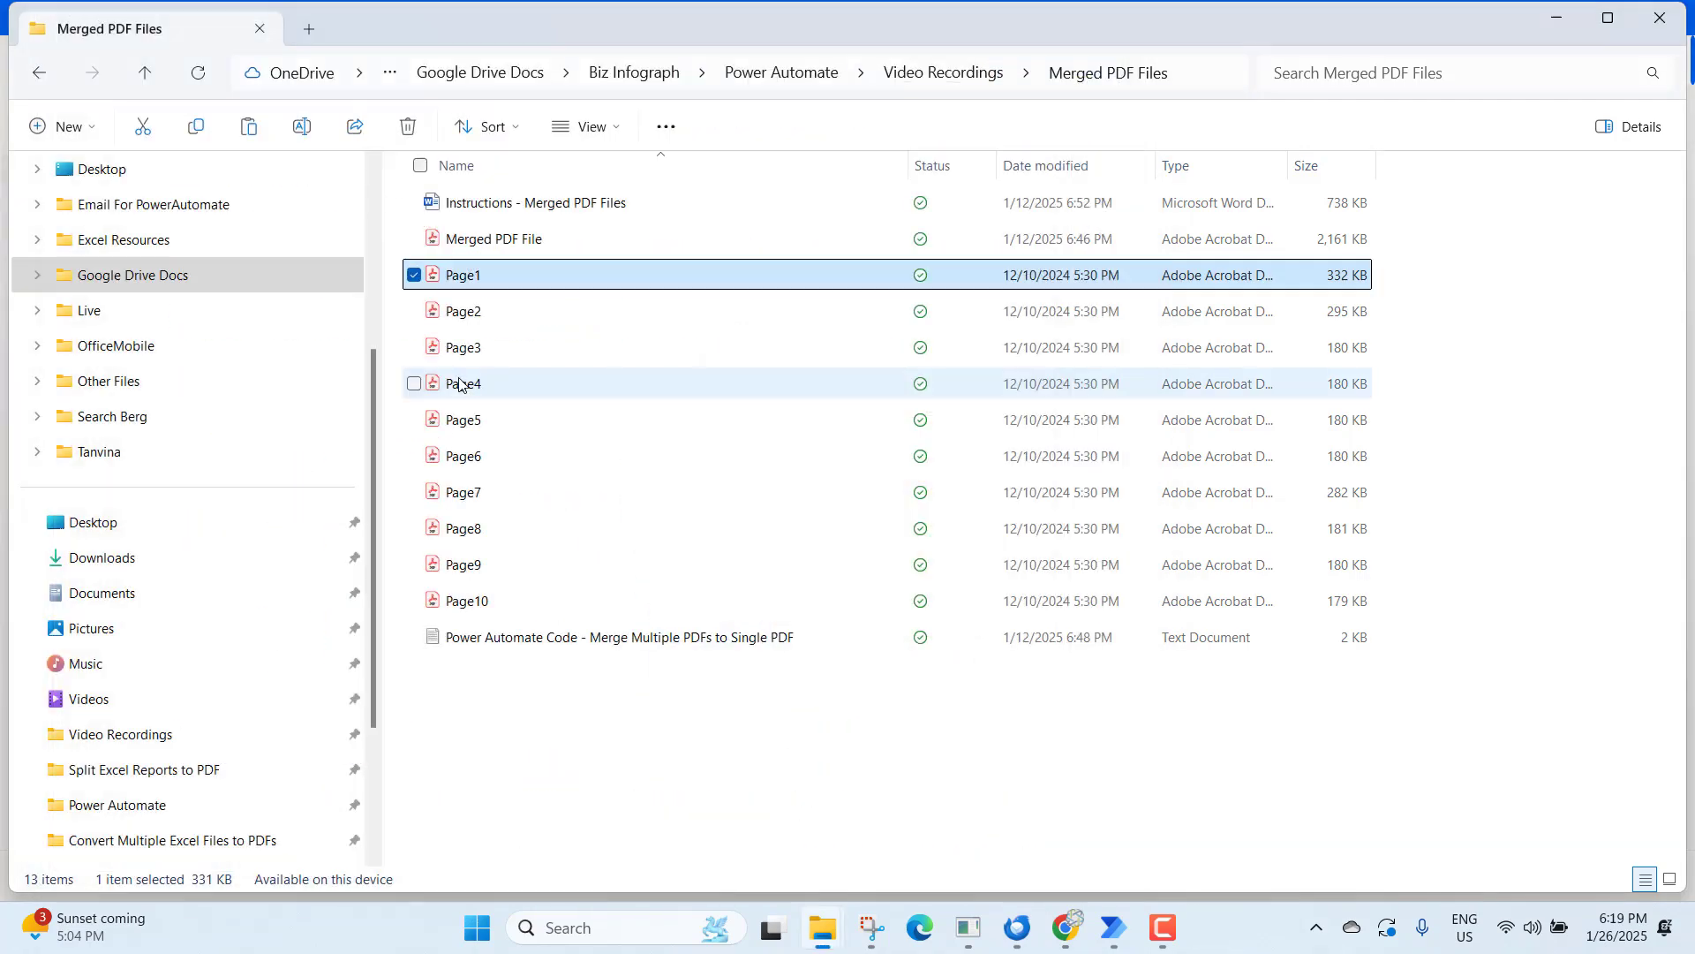
click(471, 322)
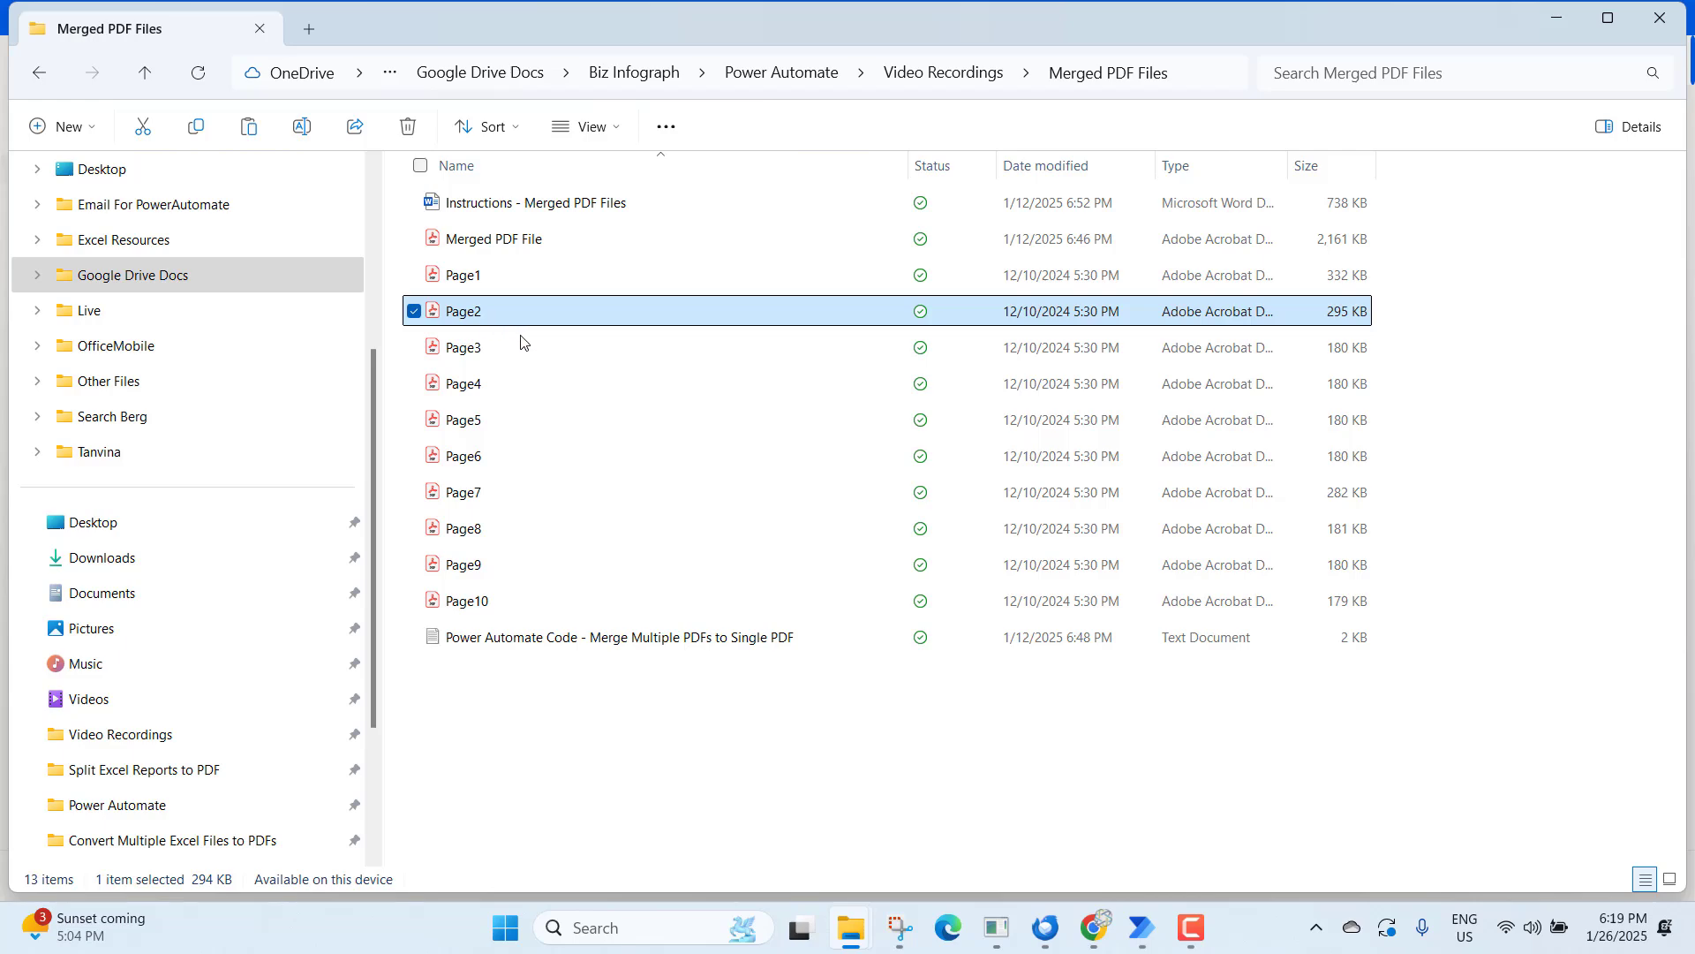
key(Return)
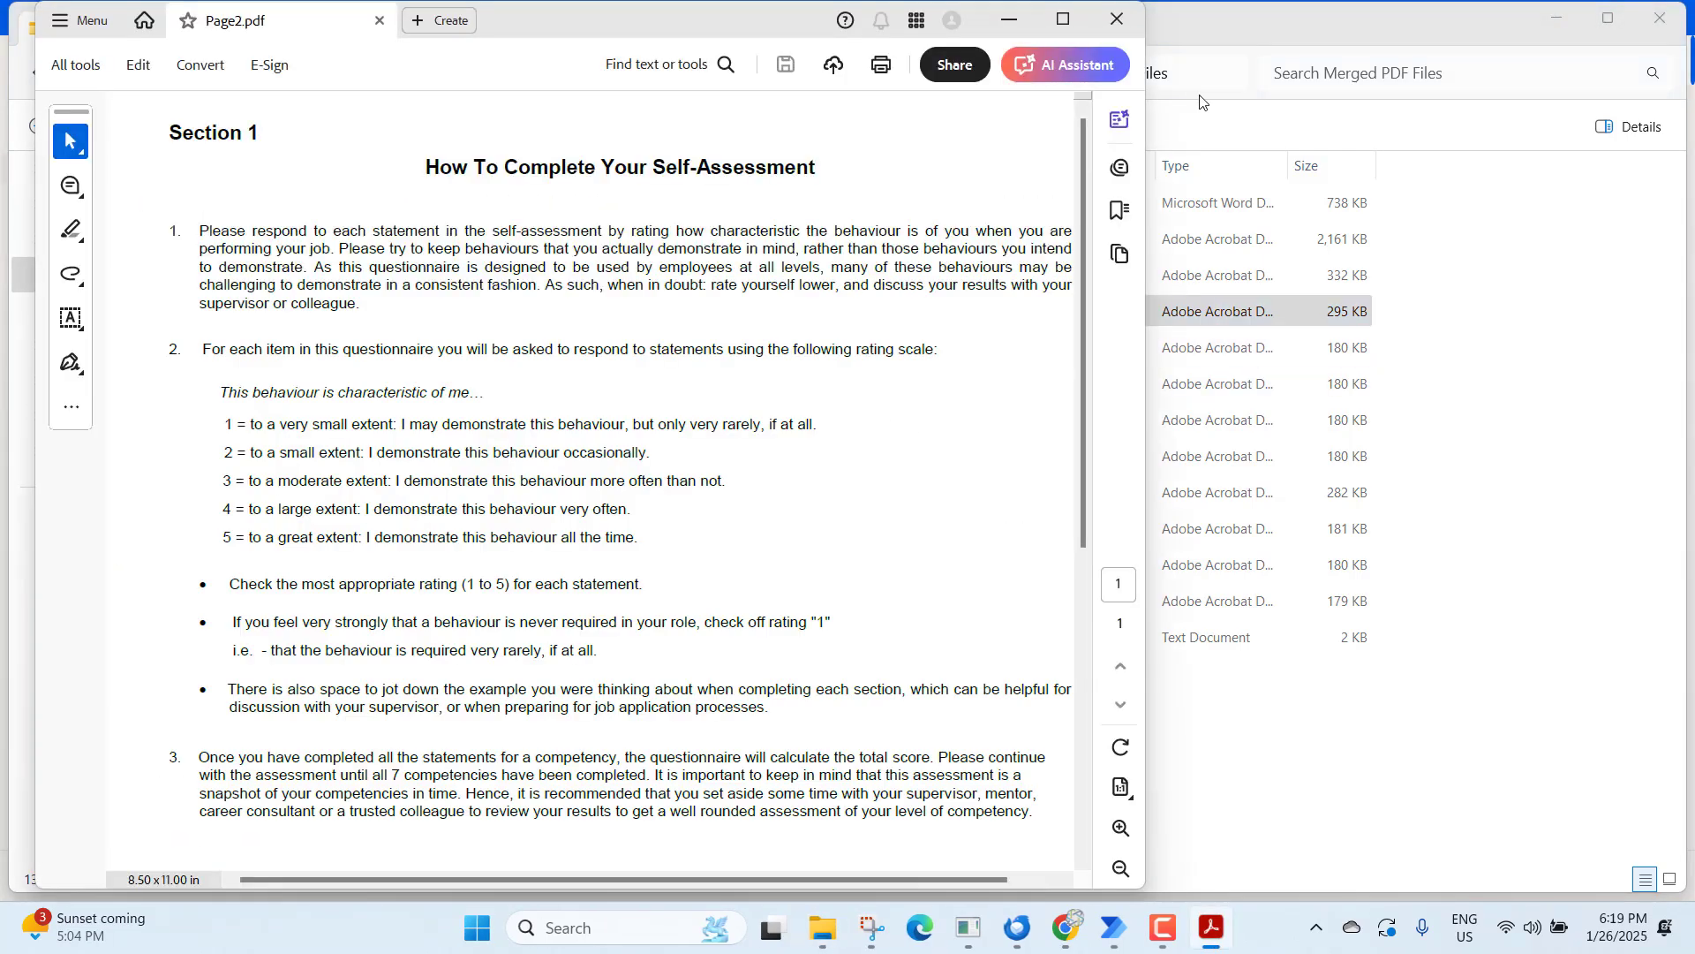
key(alt+F4)
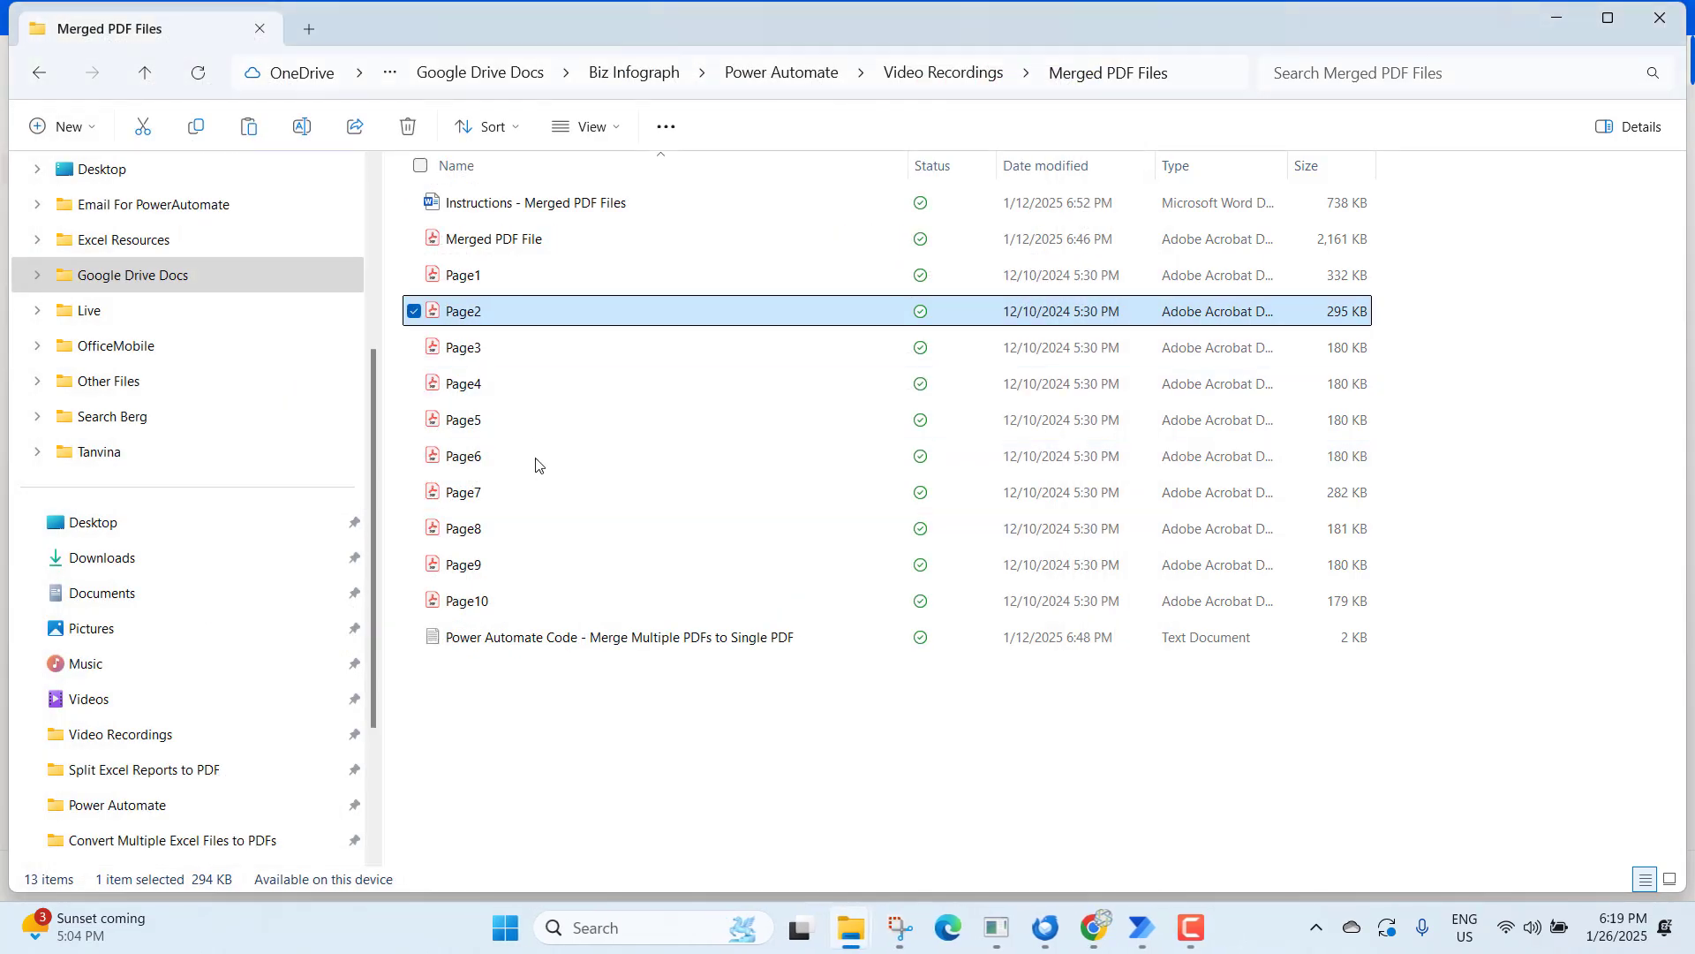
- Delete the existing Merged PDF File from the Merged PDF Files folder
click(495, 243)
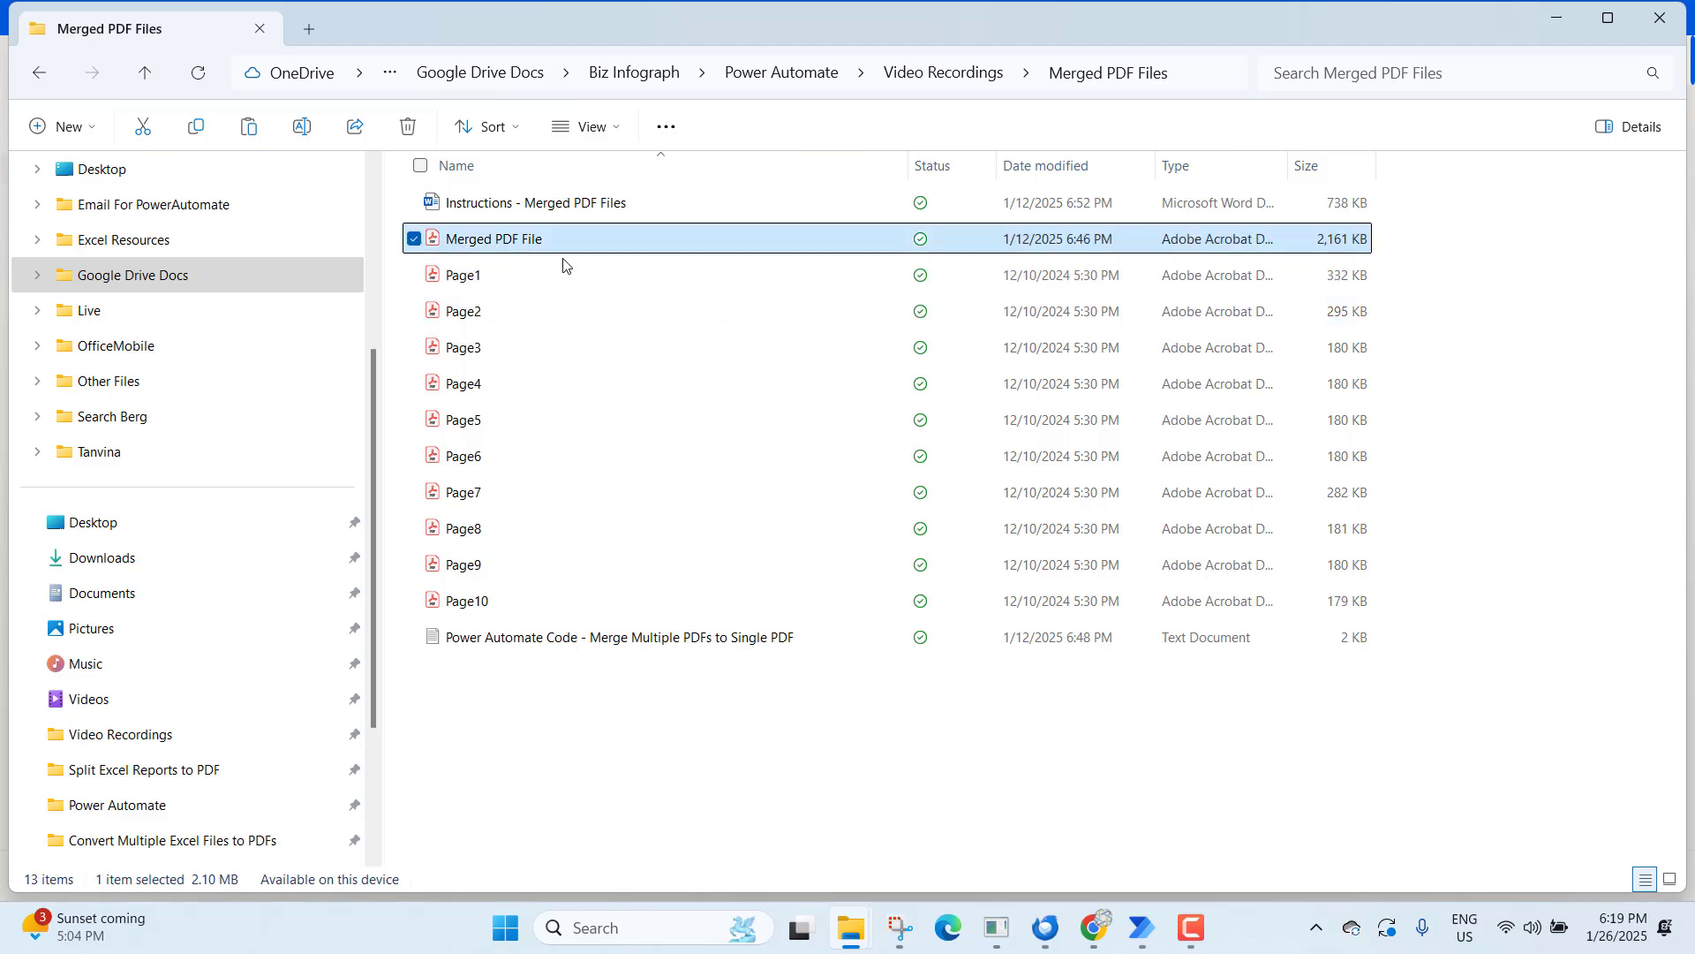
key(Delete)
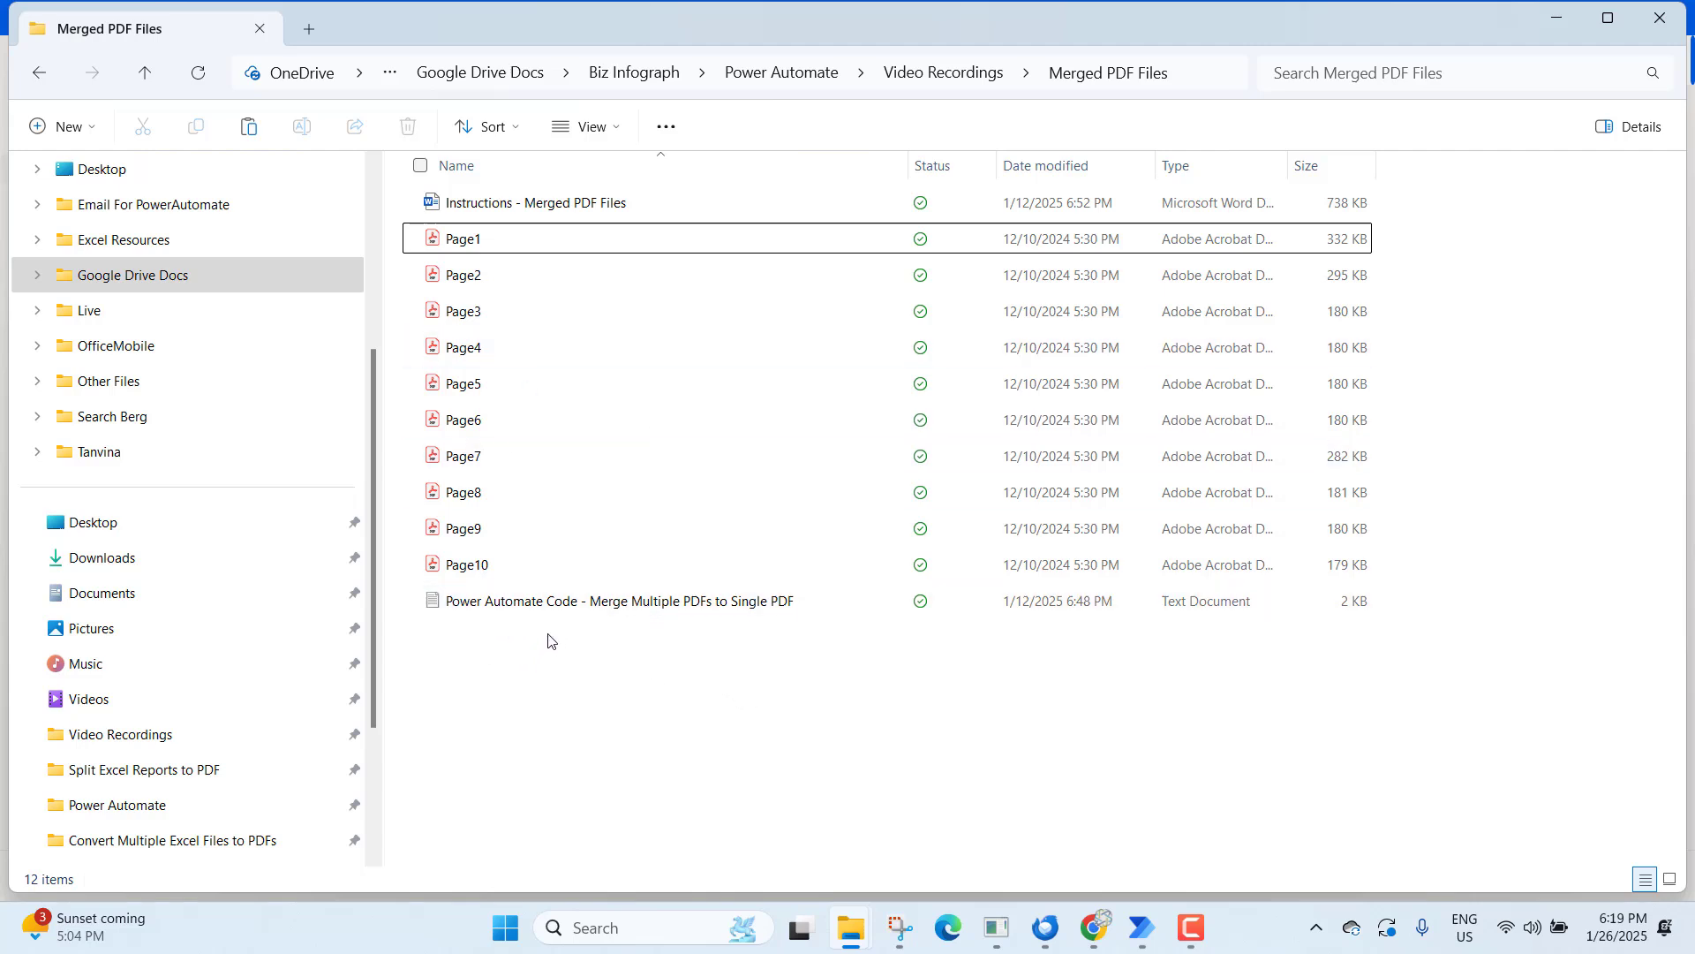
- Copy all code from the Power Automate Code - Merge Multiple PDFs to Single PDF text file into the Test - Merge PDF flow's Main subflow
click(506, 613)
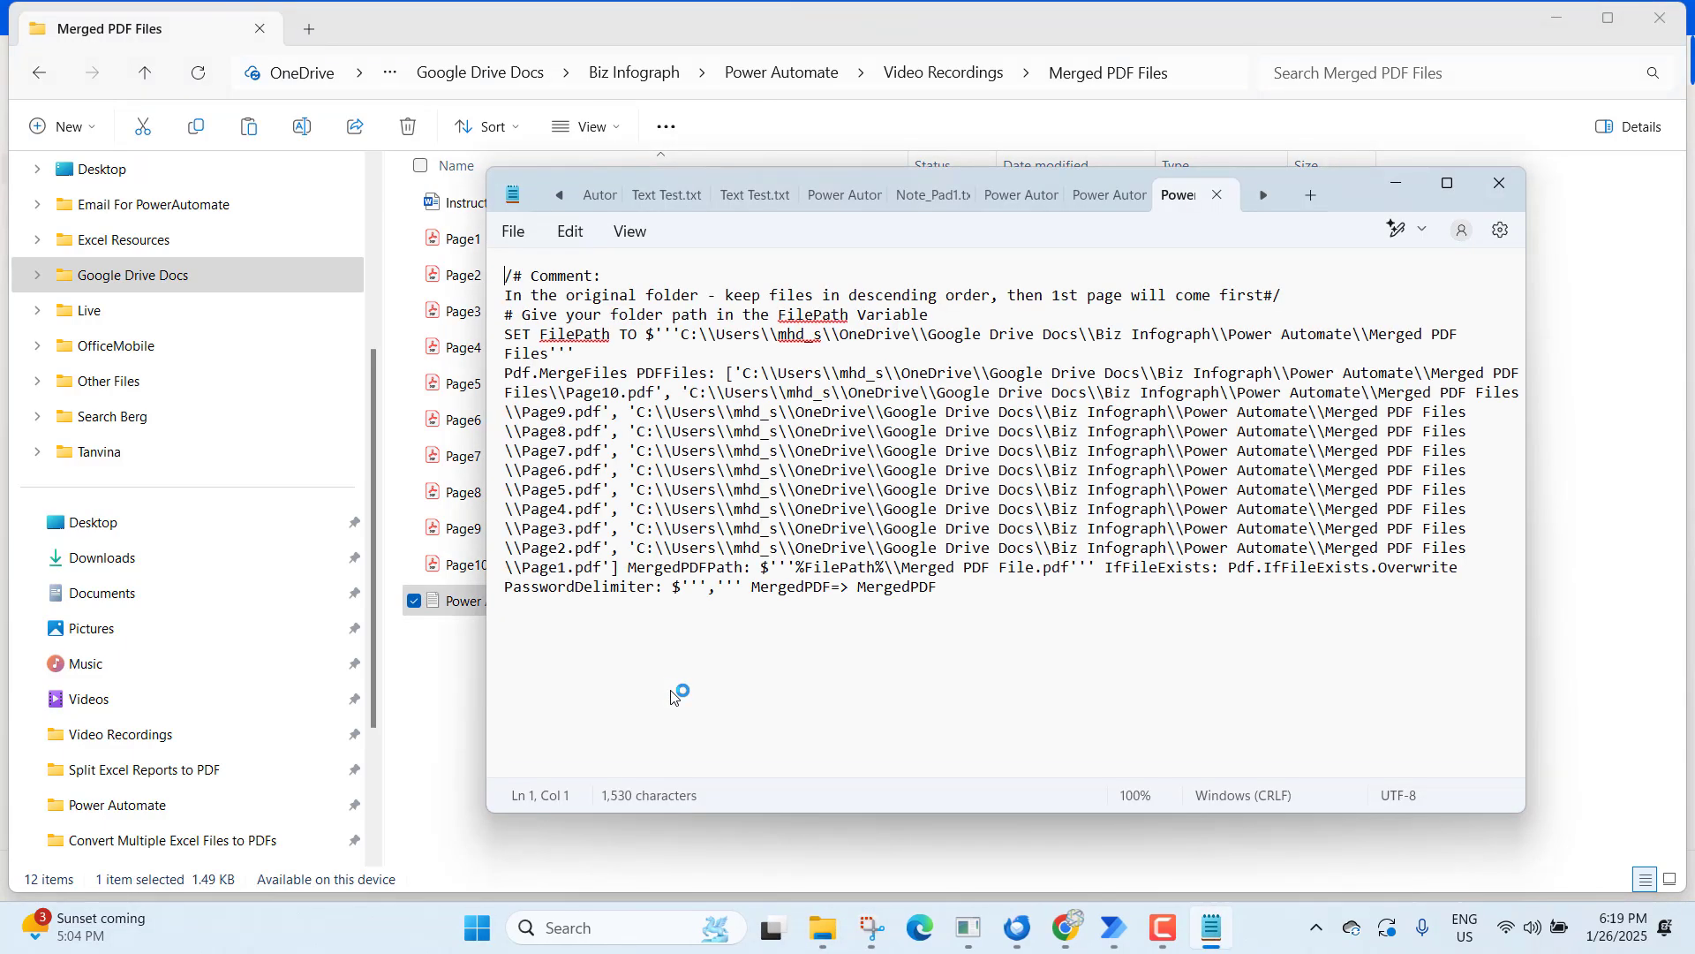
click(946, 618)
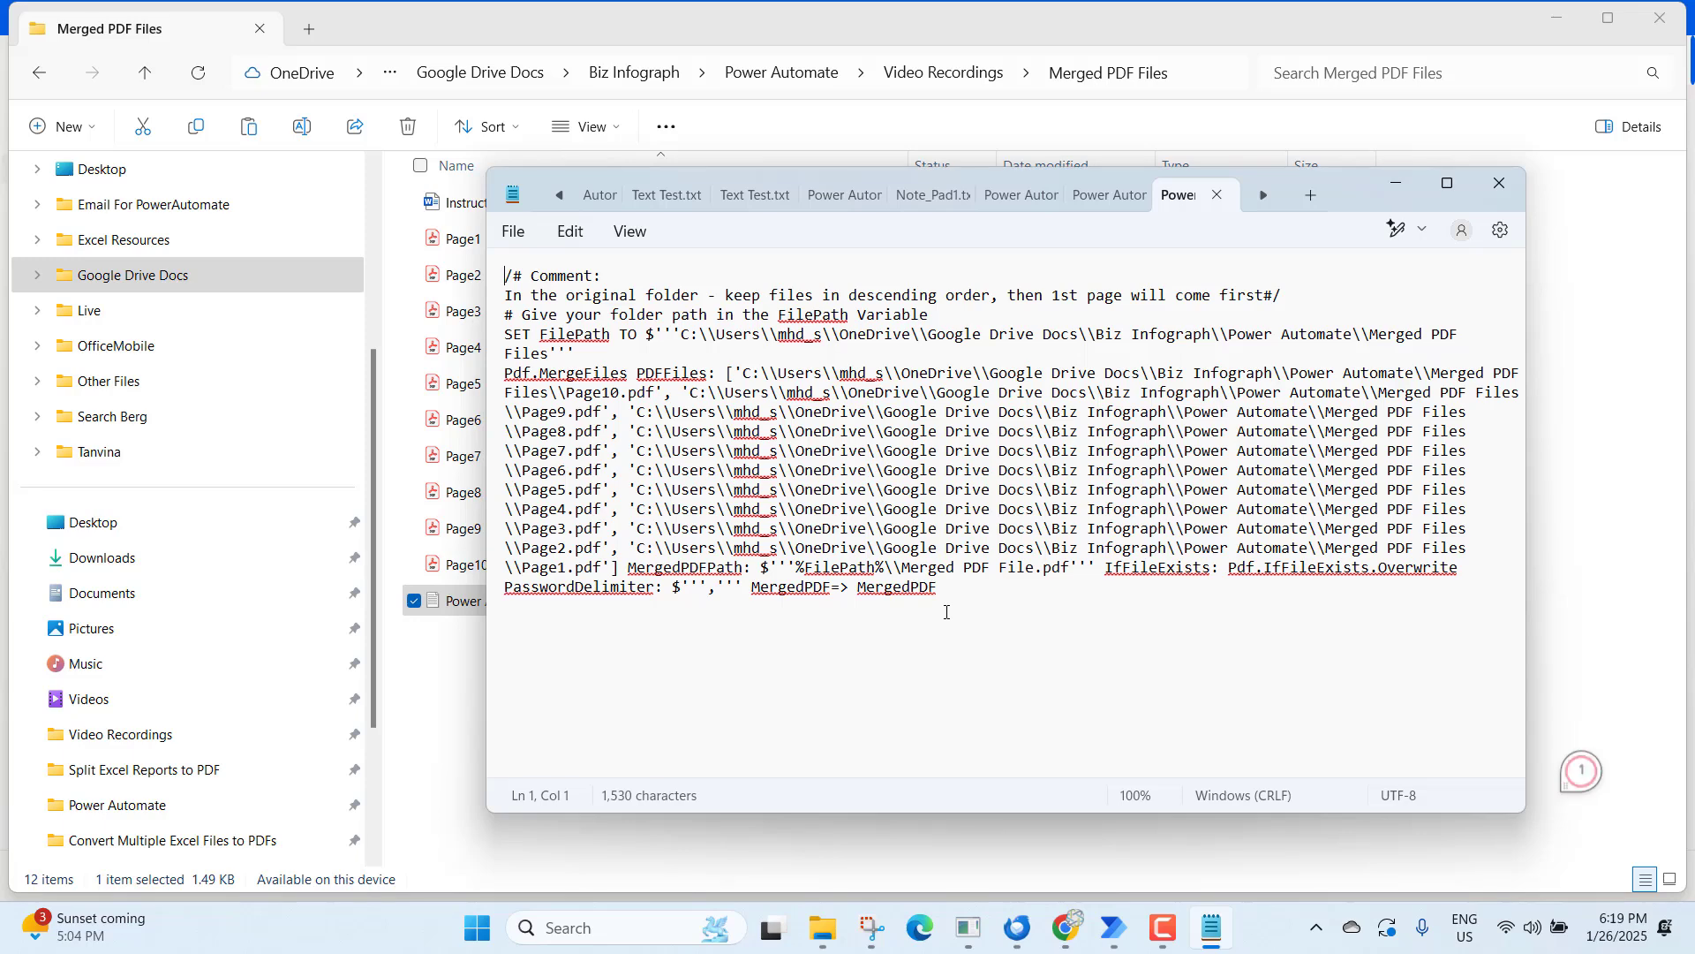
key(ctrl+a)
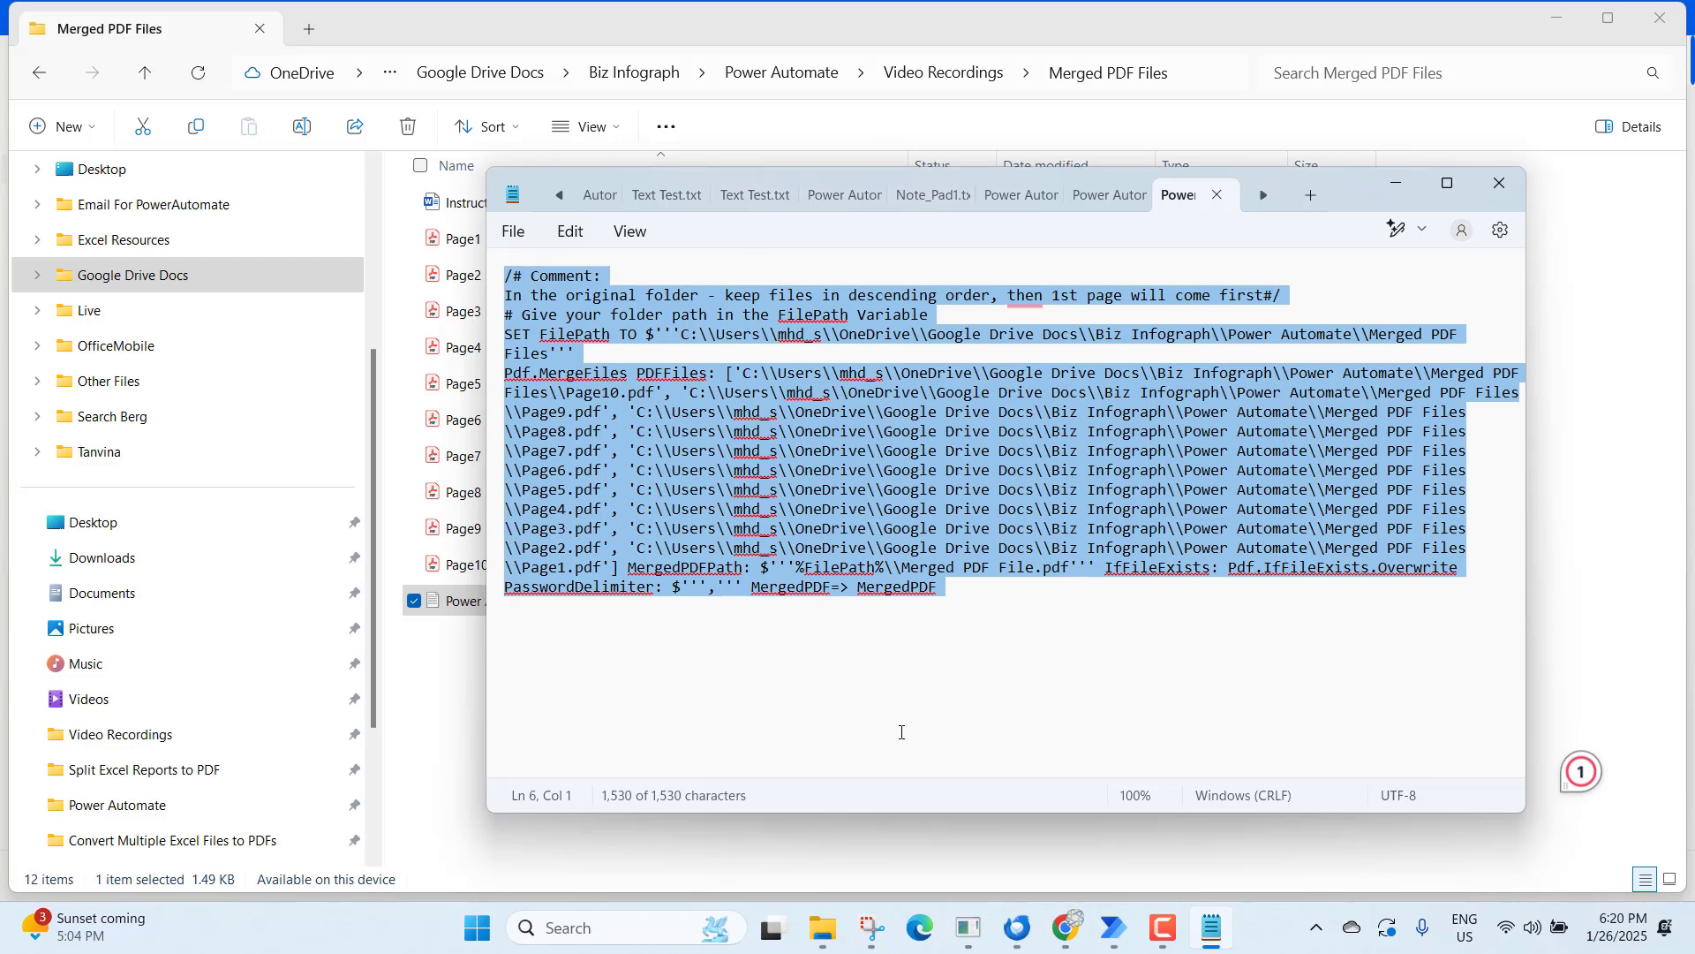
mouse_move(1120, 938)
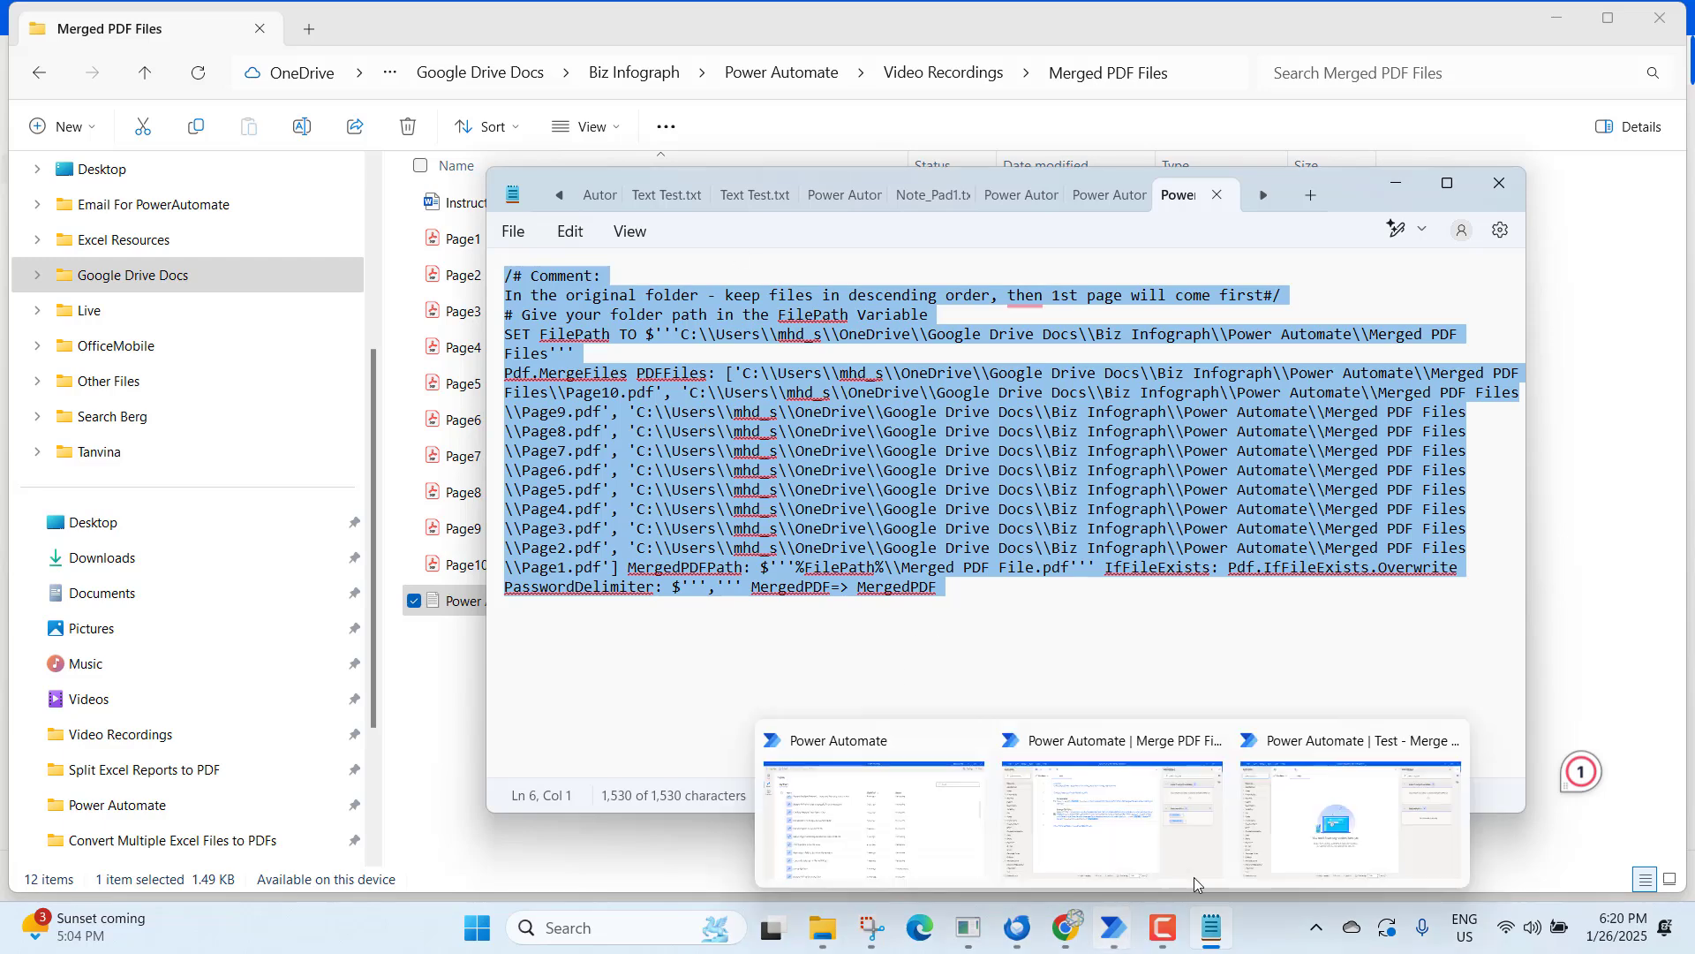
click(1272, 811)
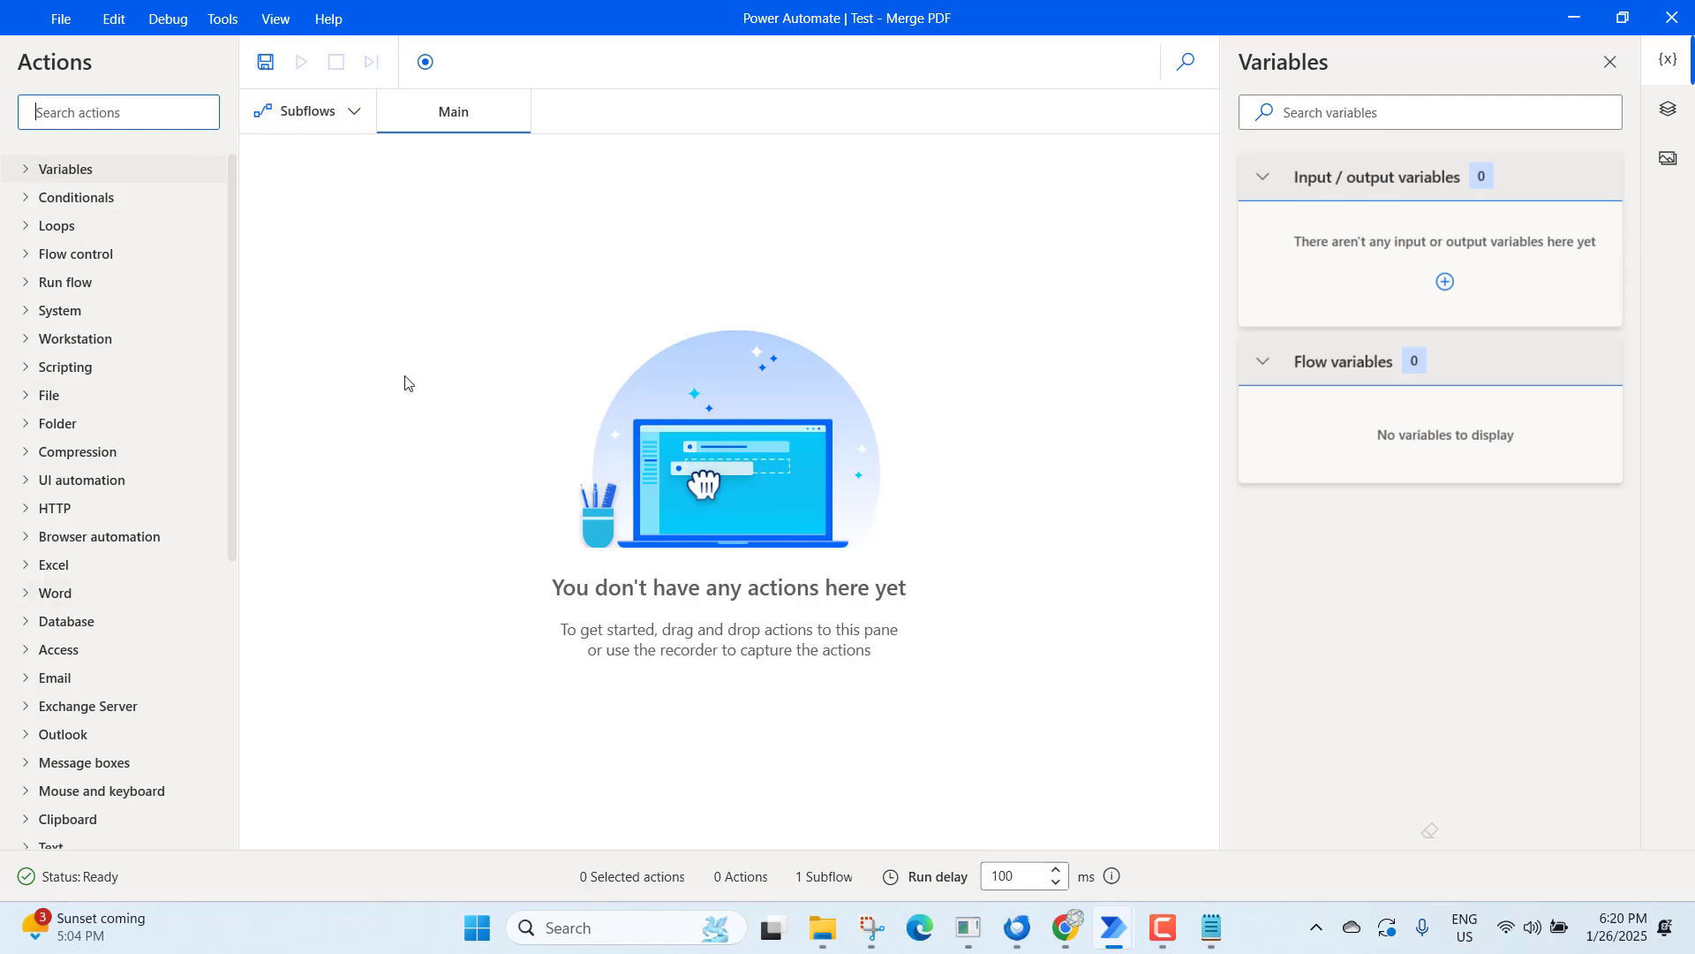
click(359, 227)
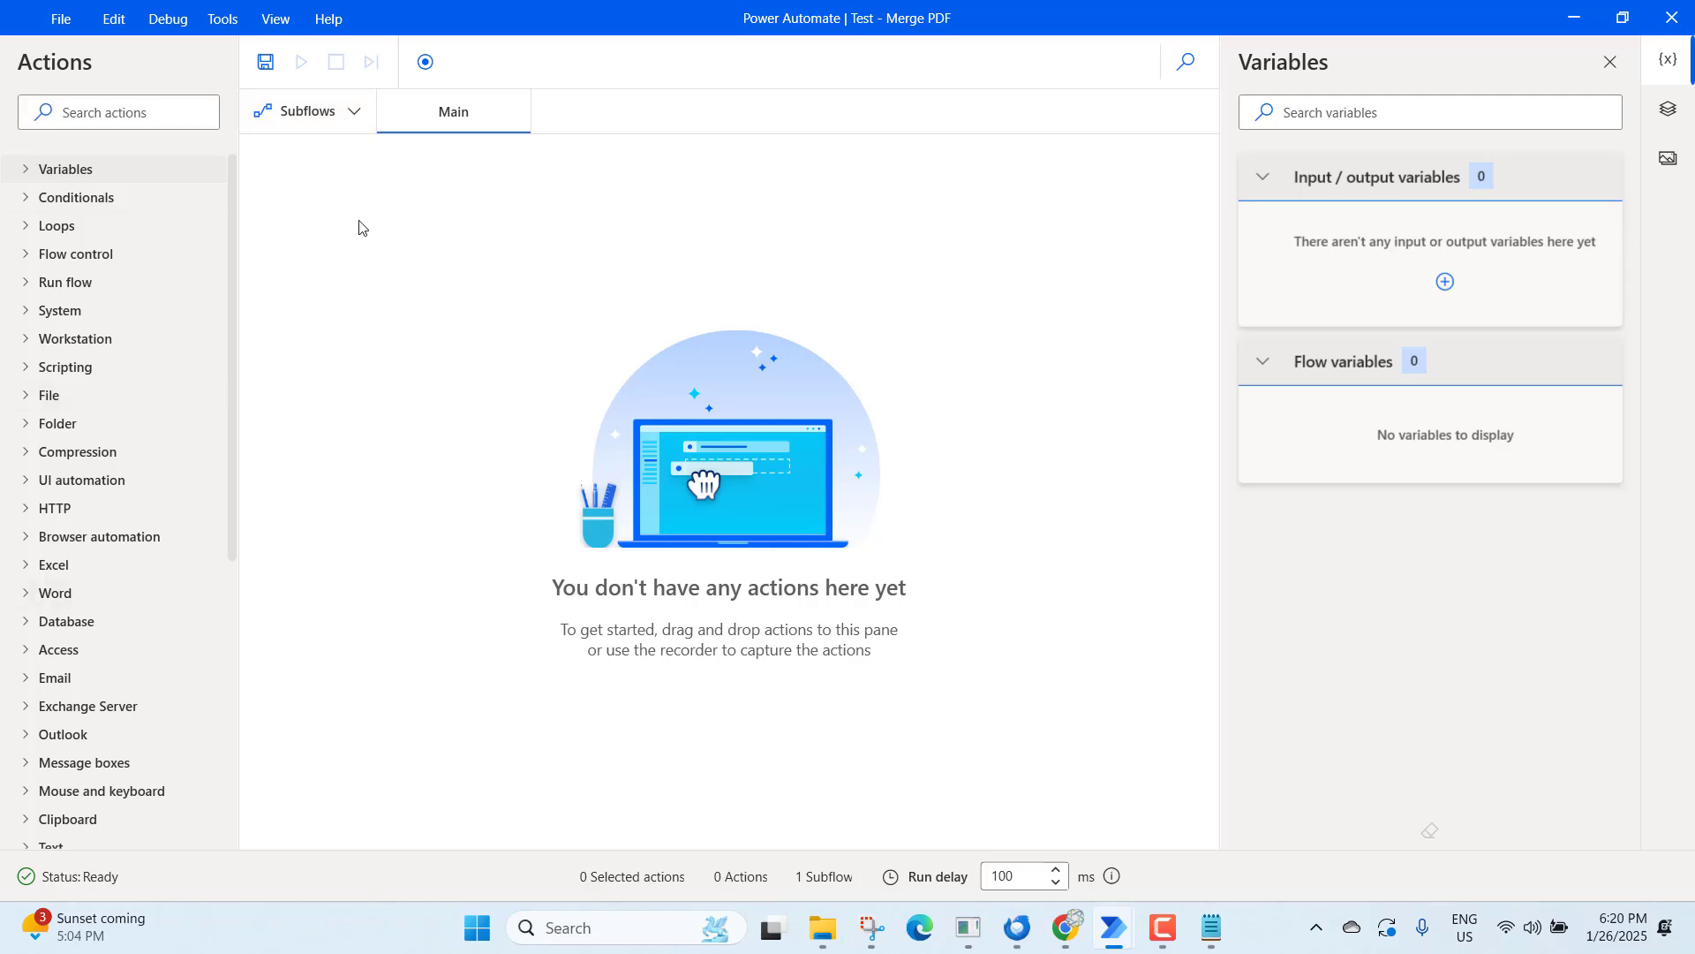
key(ctrl+v)
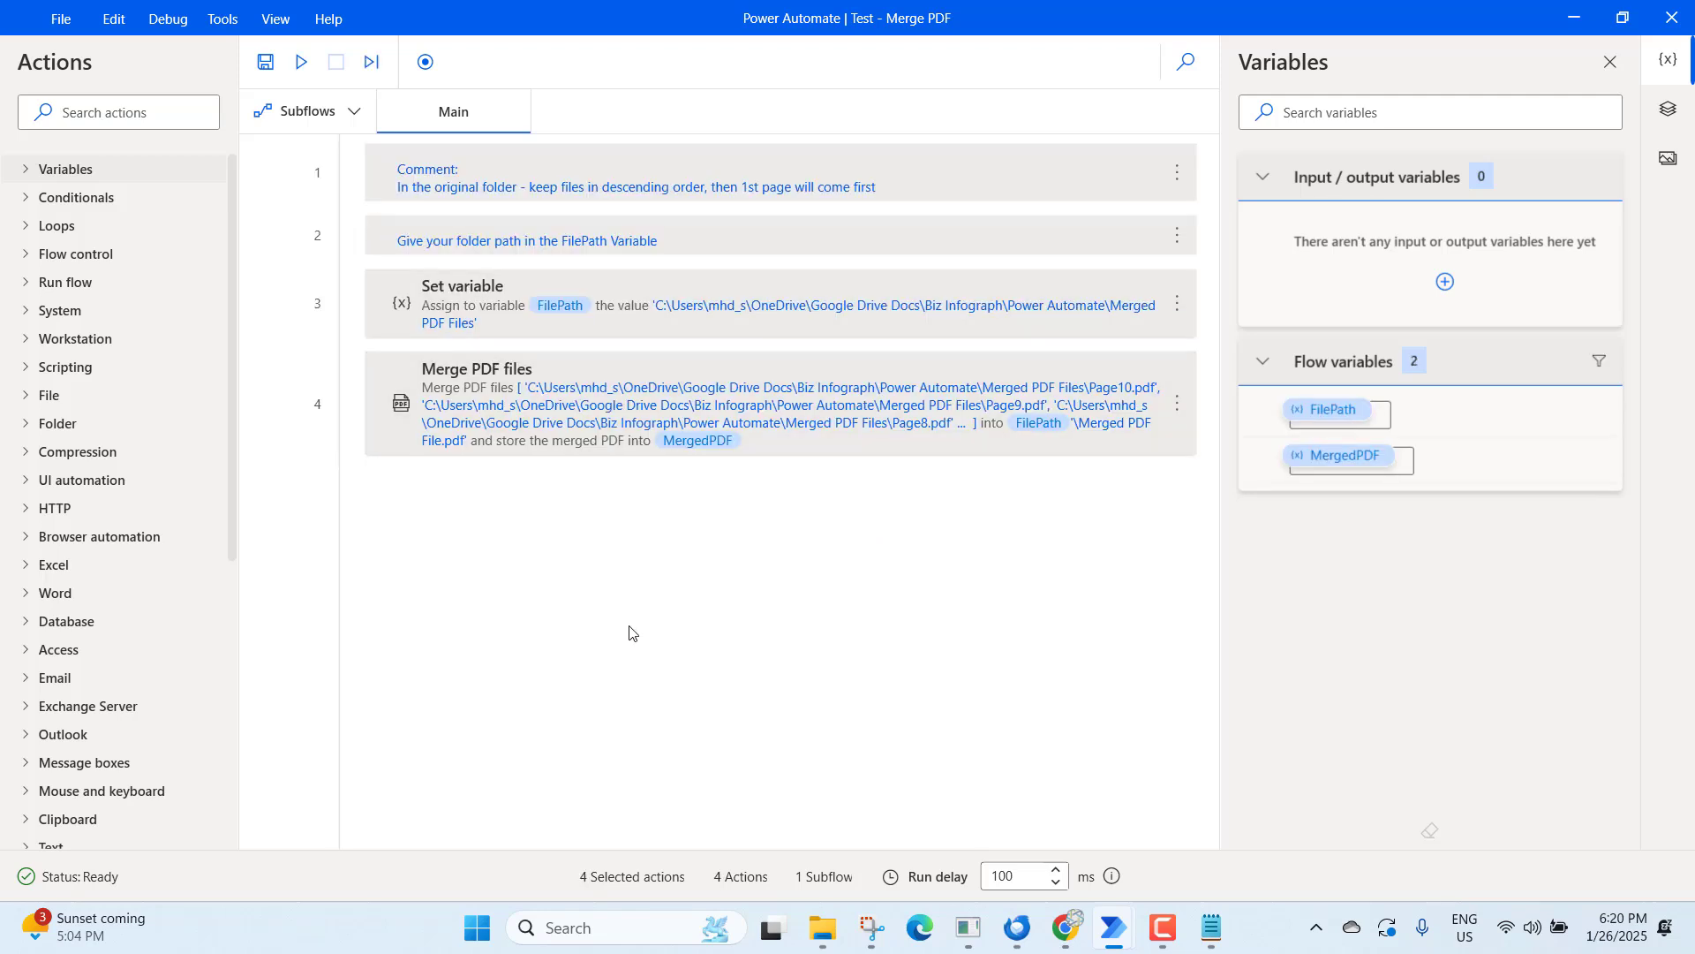
click(894, 598)
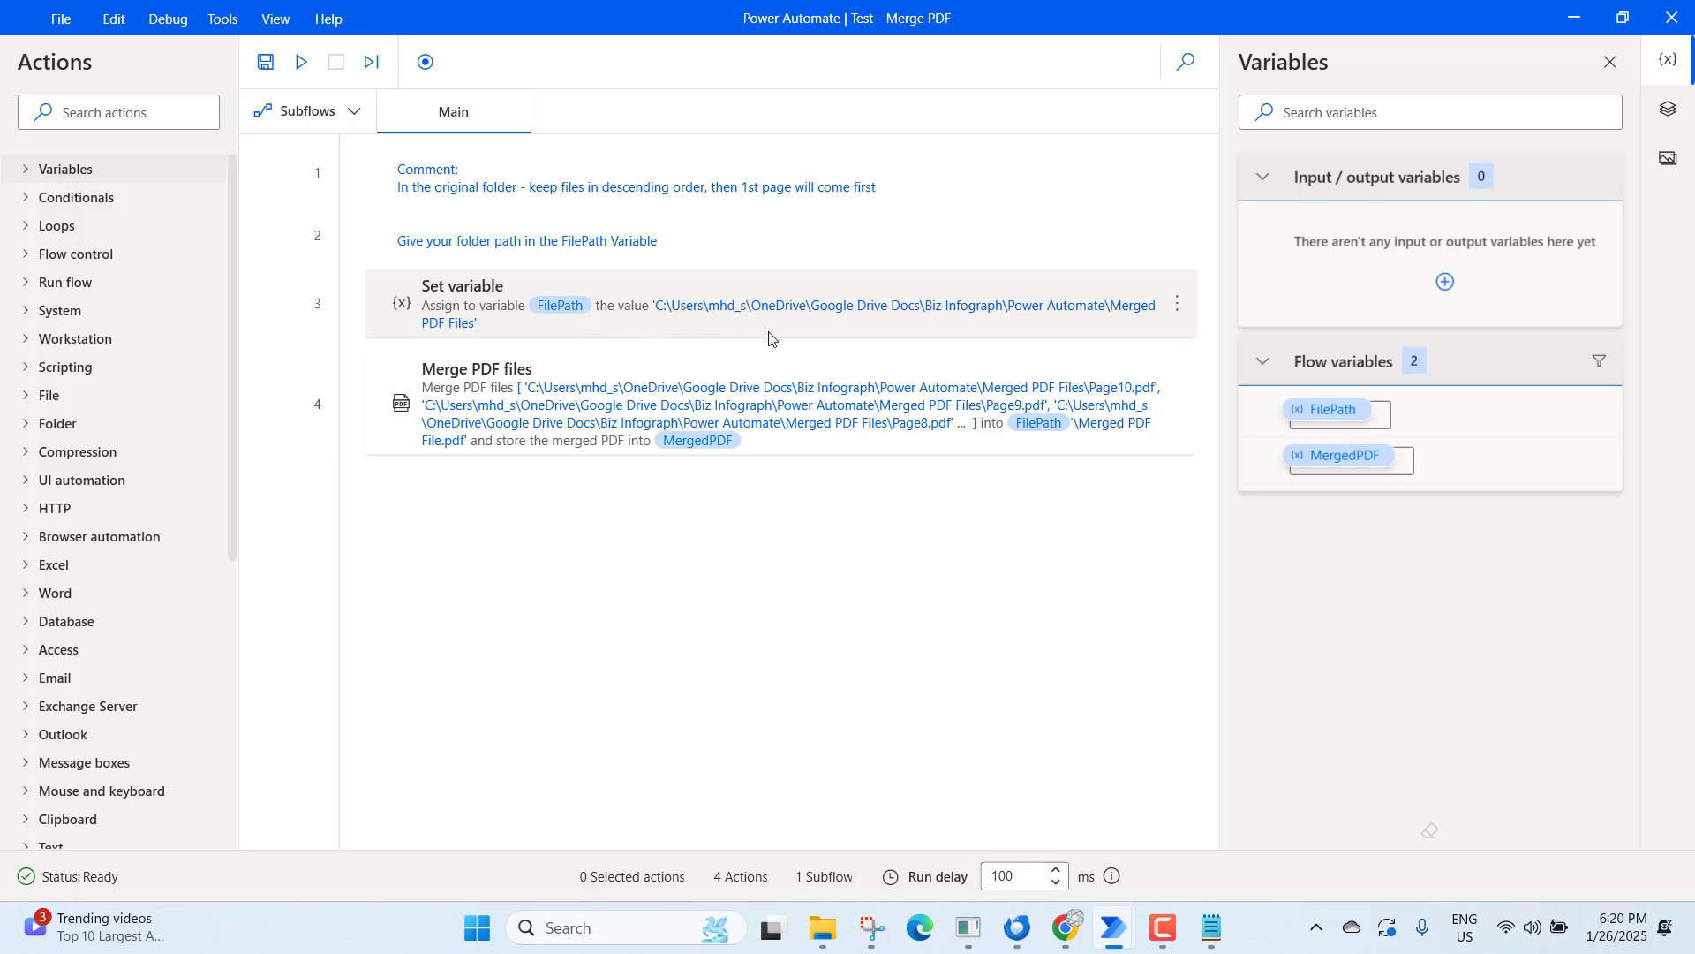
- Return to File Explorer and copy the path of the Merged PDF Files folder from the Video Recordings folder
key(alt+Tab)
key(alt+Tab)
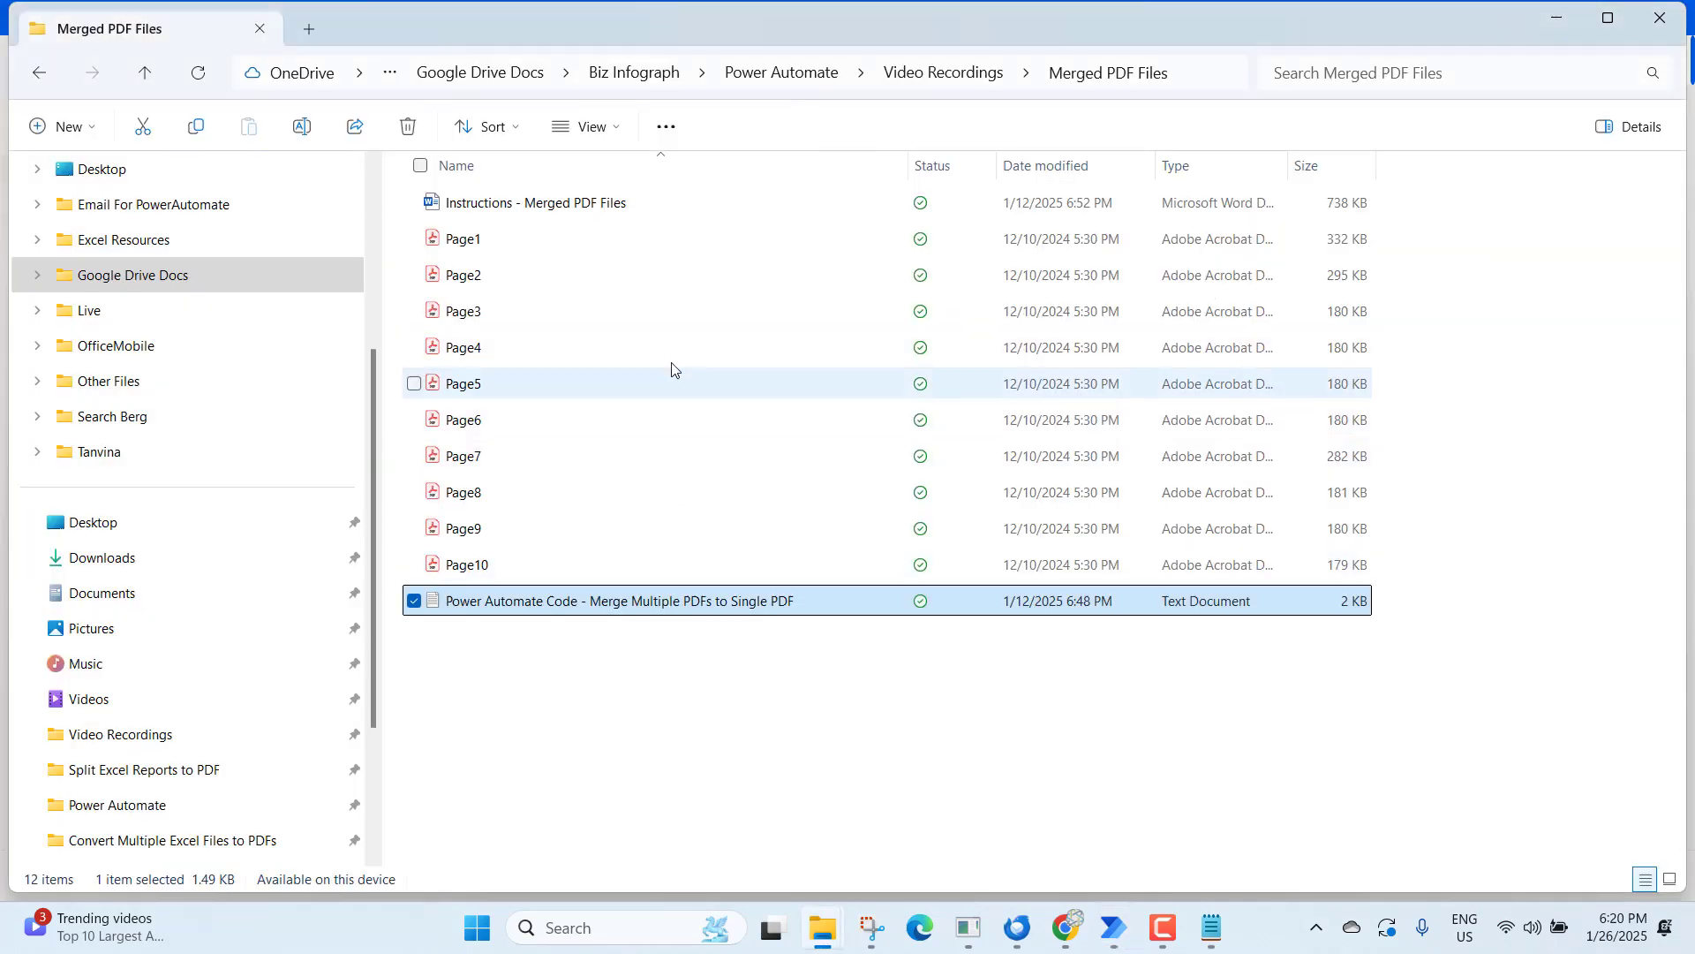
click(942, 73)
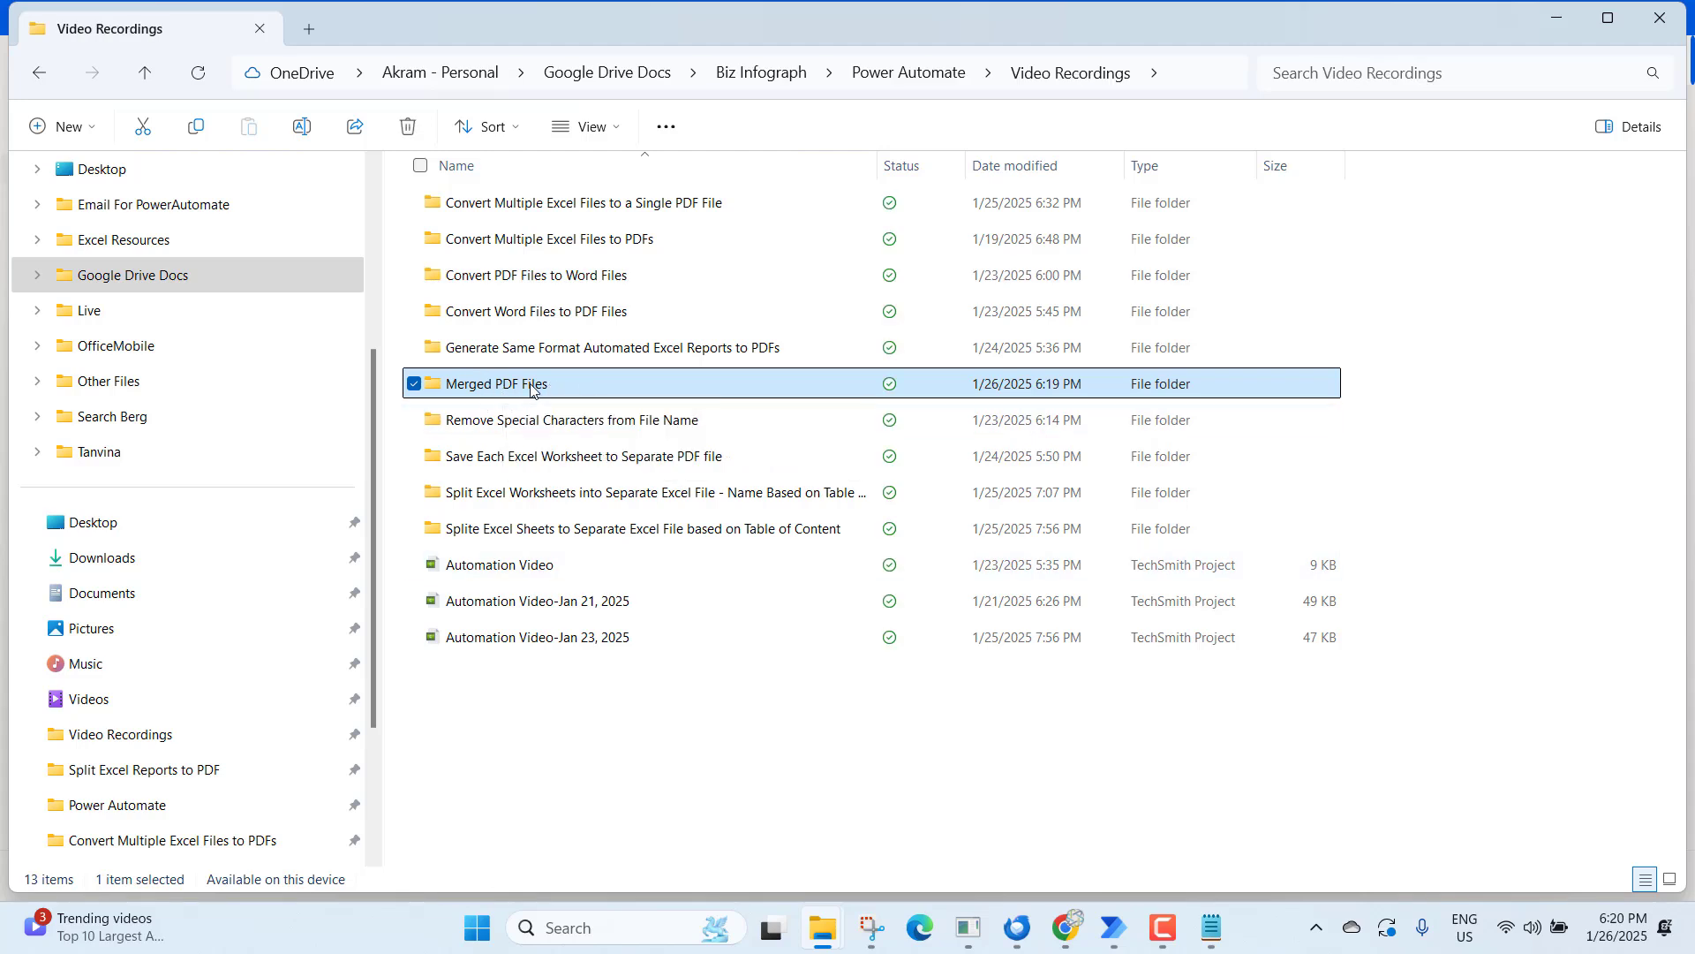
double_click(530, 386)
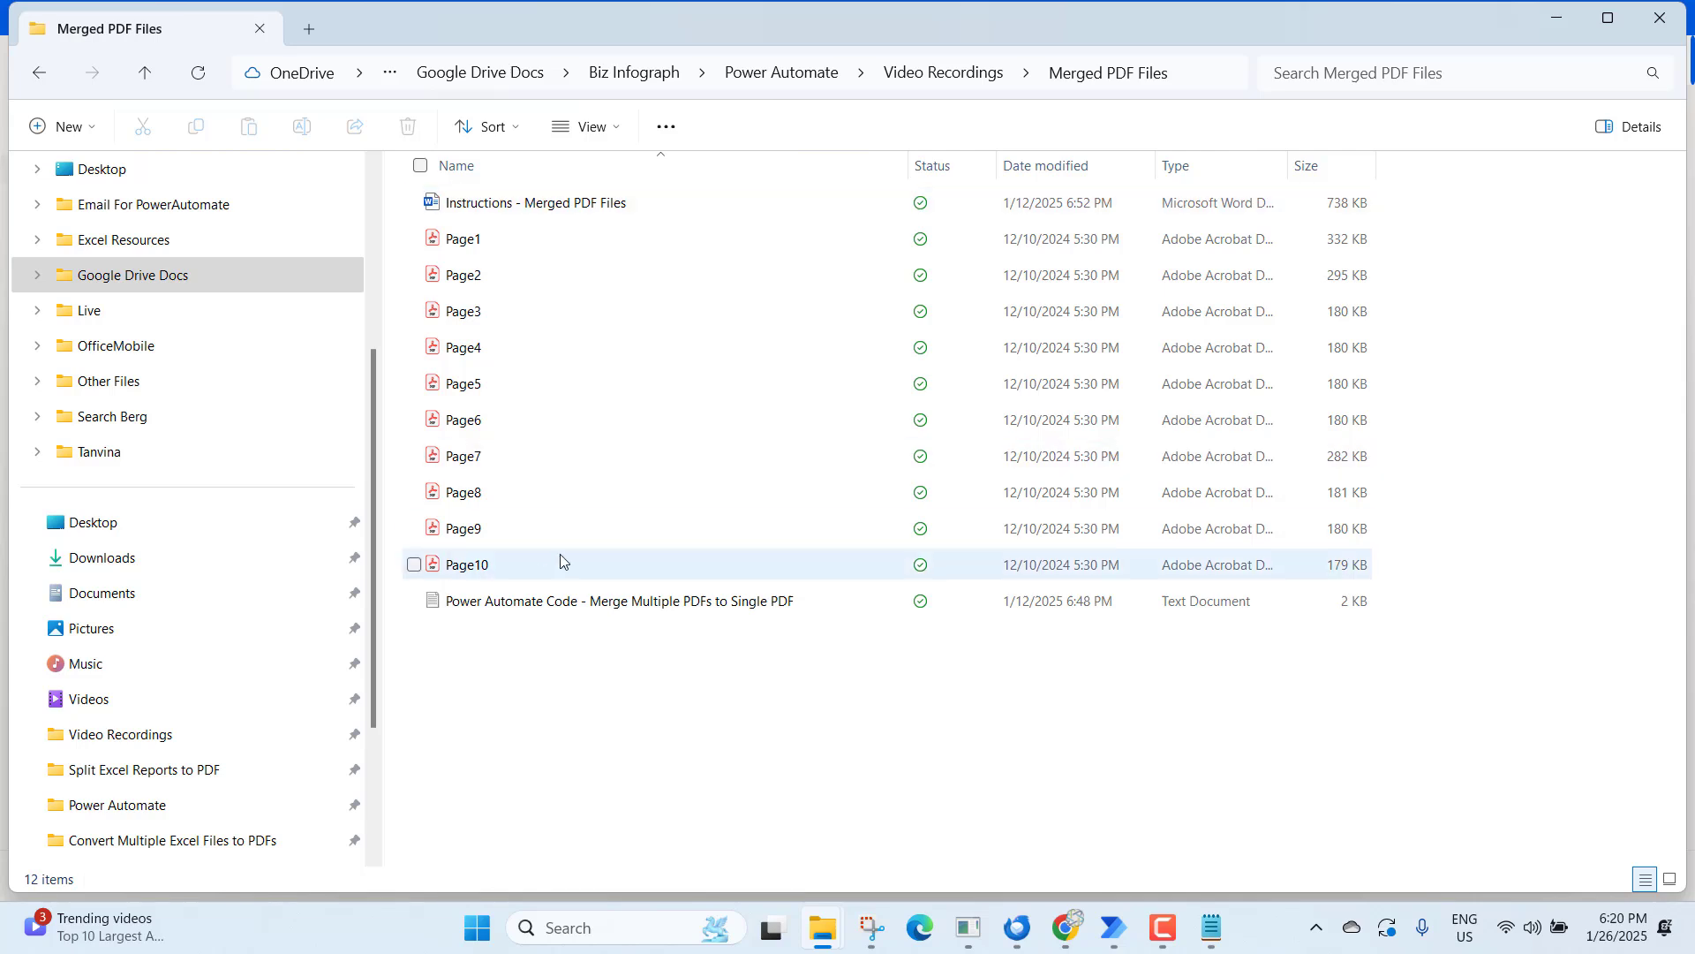
click(927, 74)
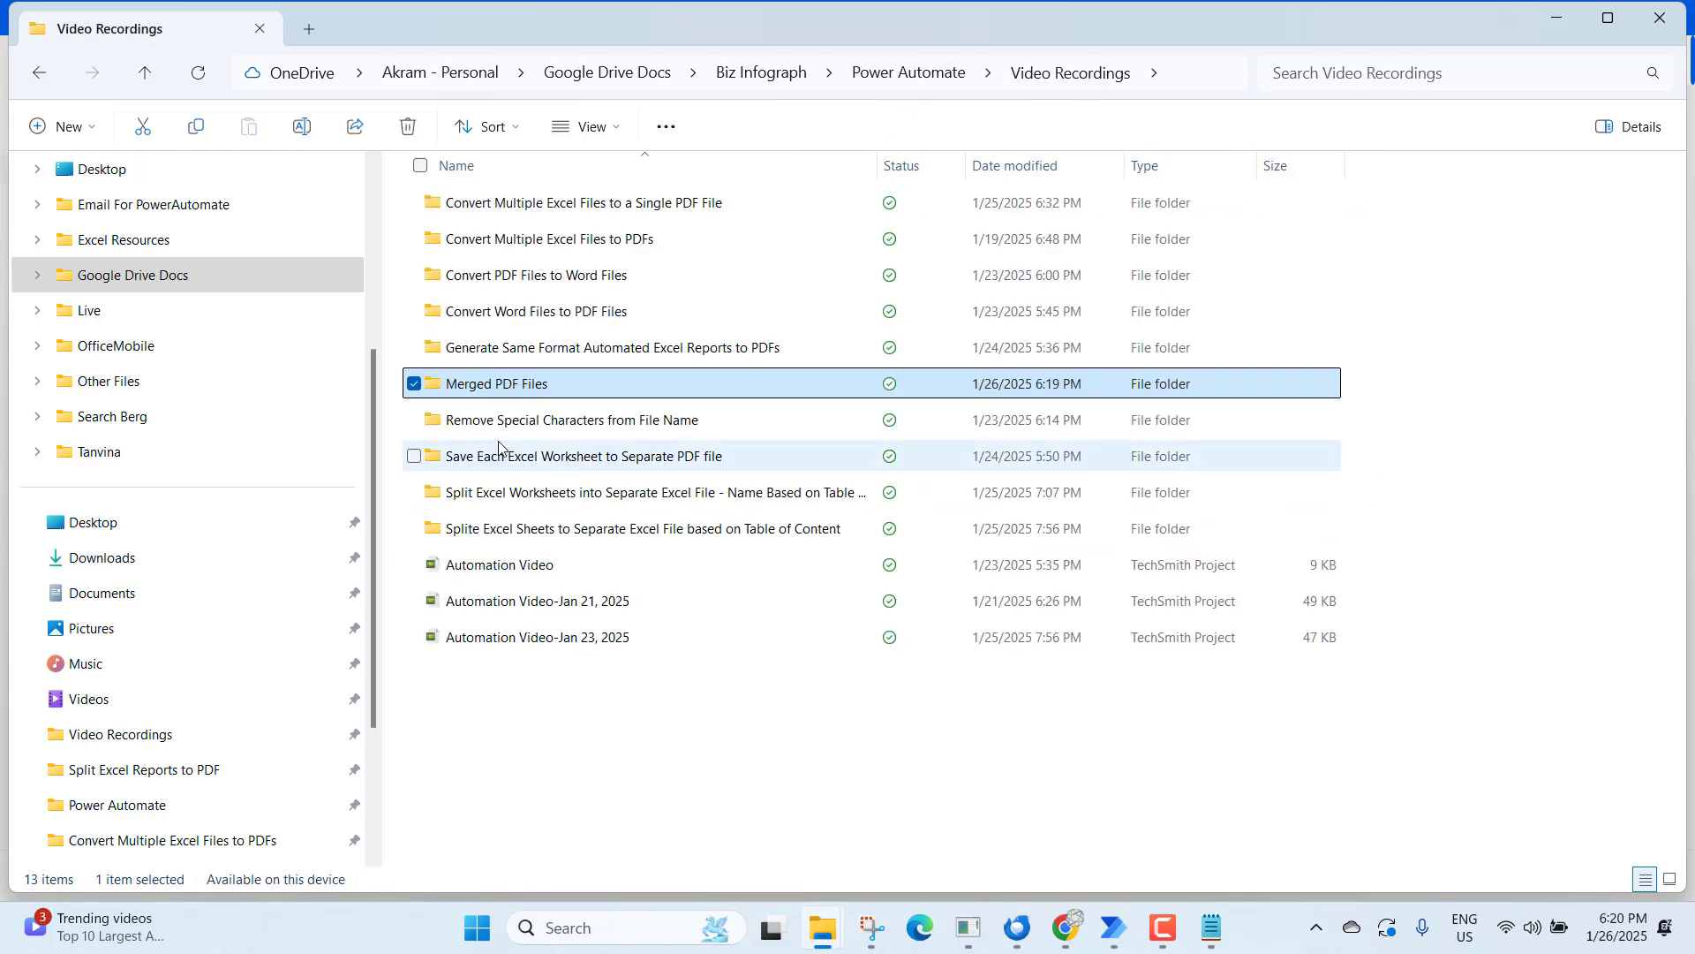
right_click(580, 389)
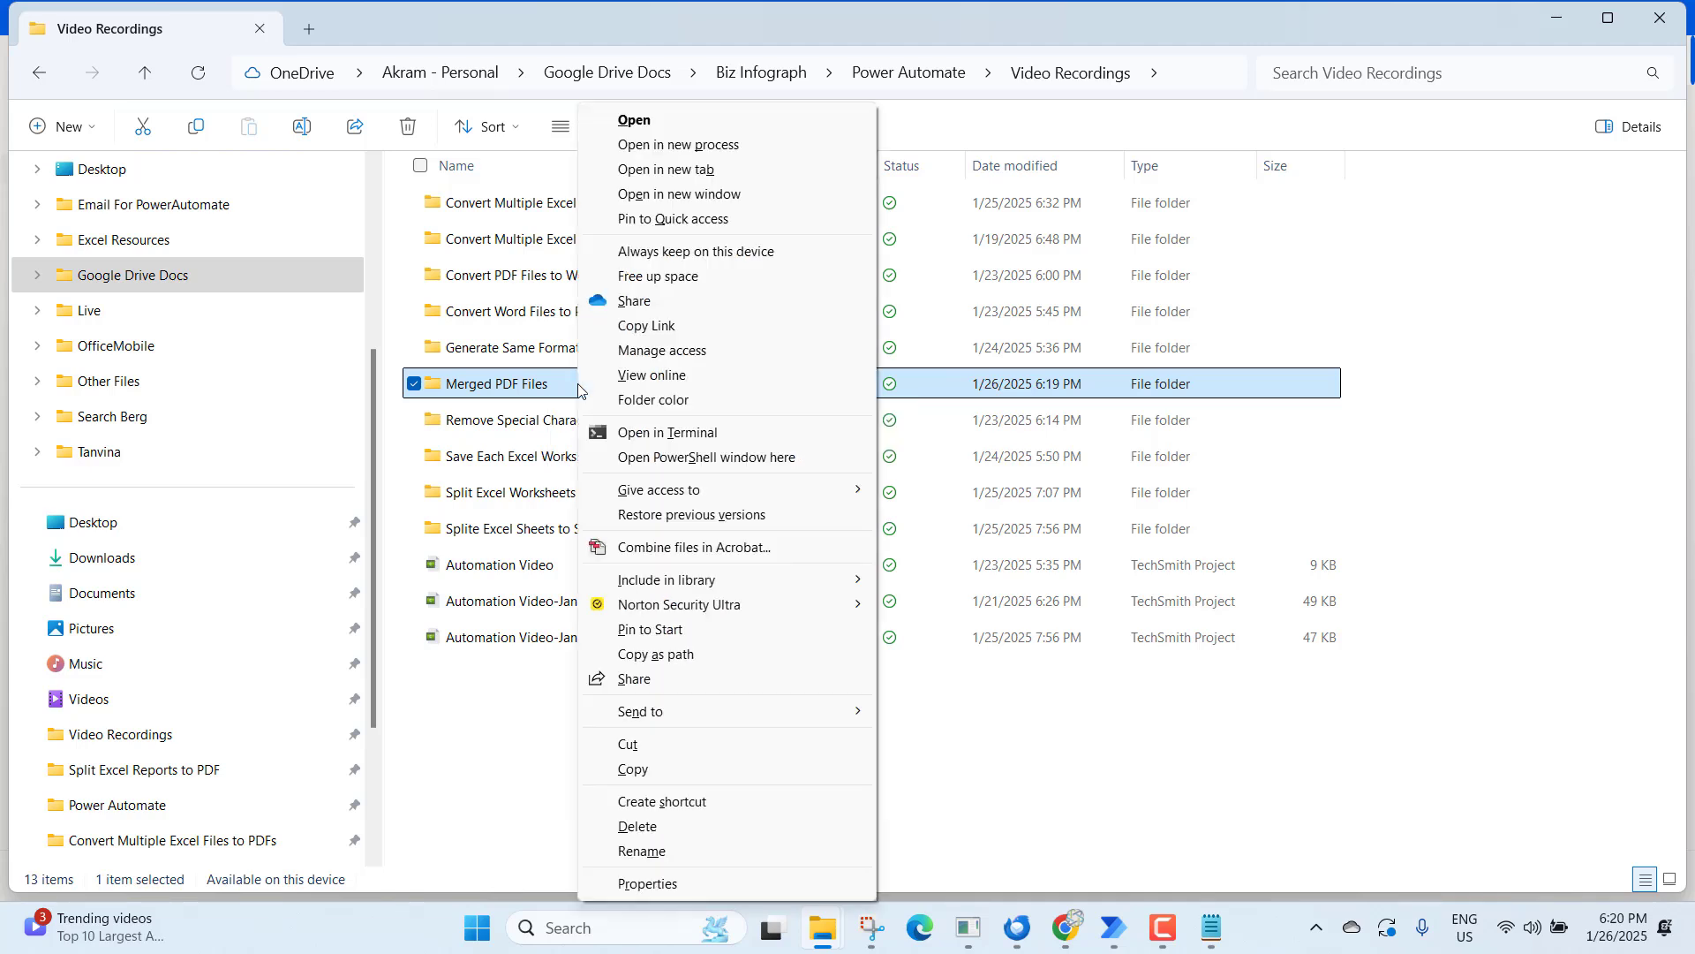
click(669, 658)
- Switch to Power Automate and set the FilePath variable to the copied Merged PDF Files folder path without its surrounding quotes, saving the action
key(alt+Tab)
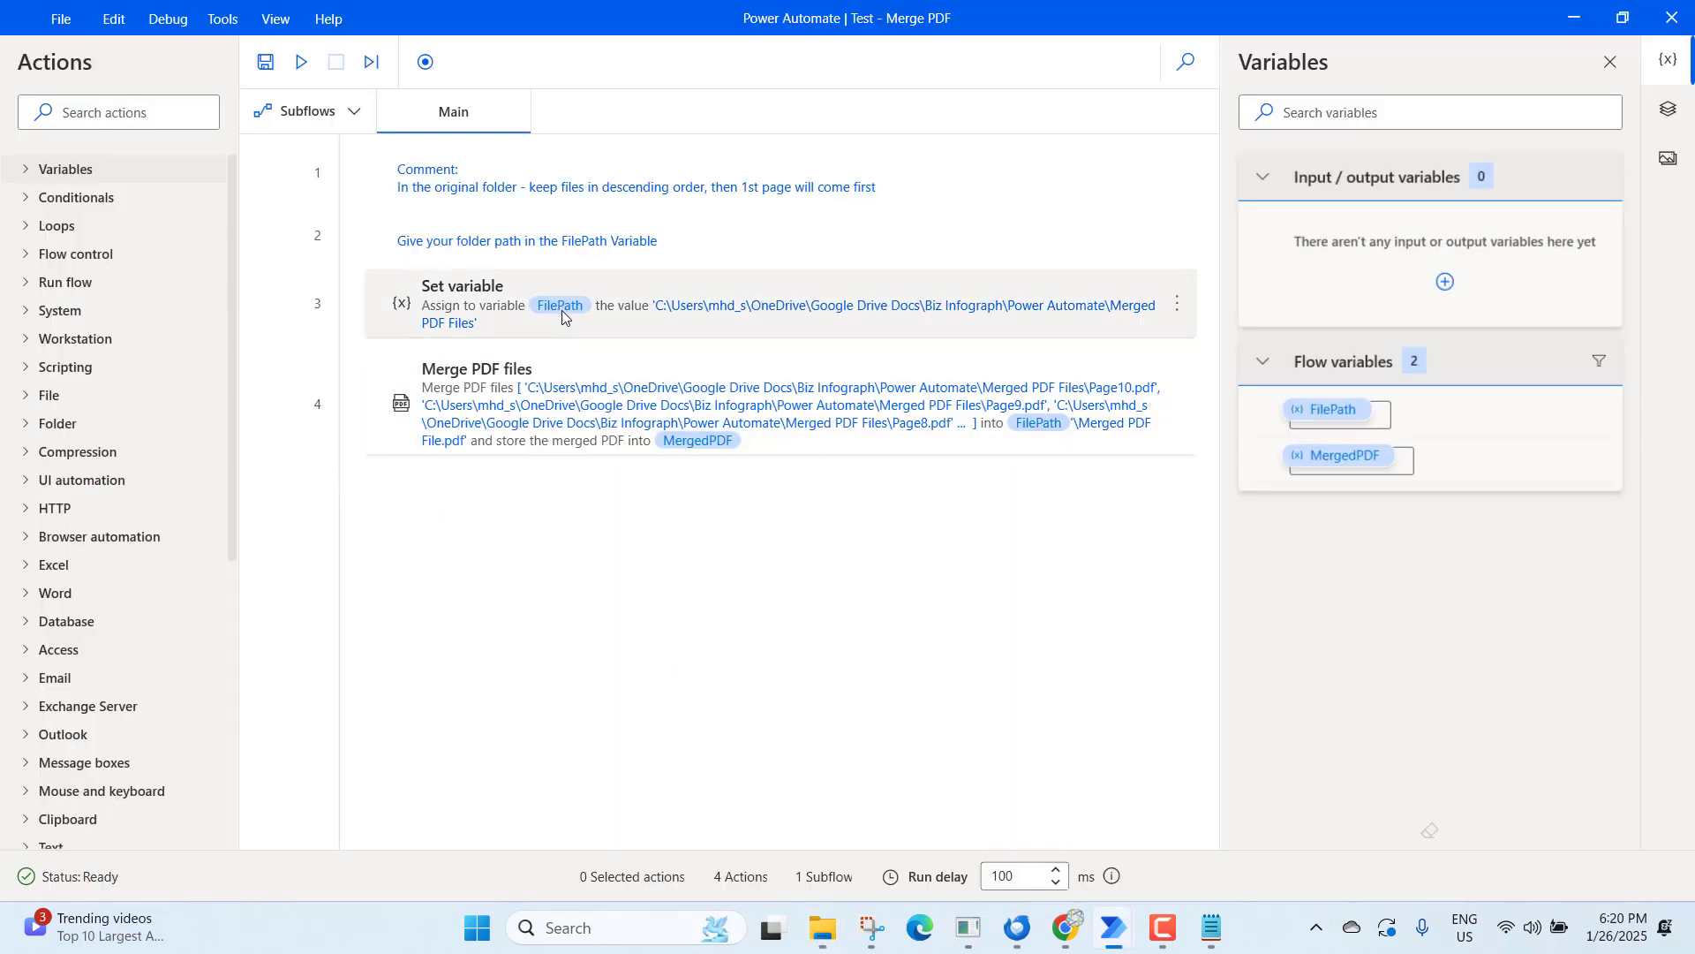
double_click(629, 322)
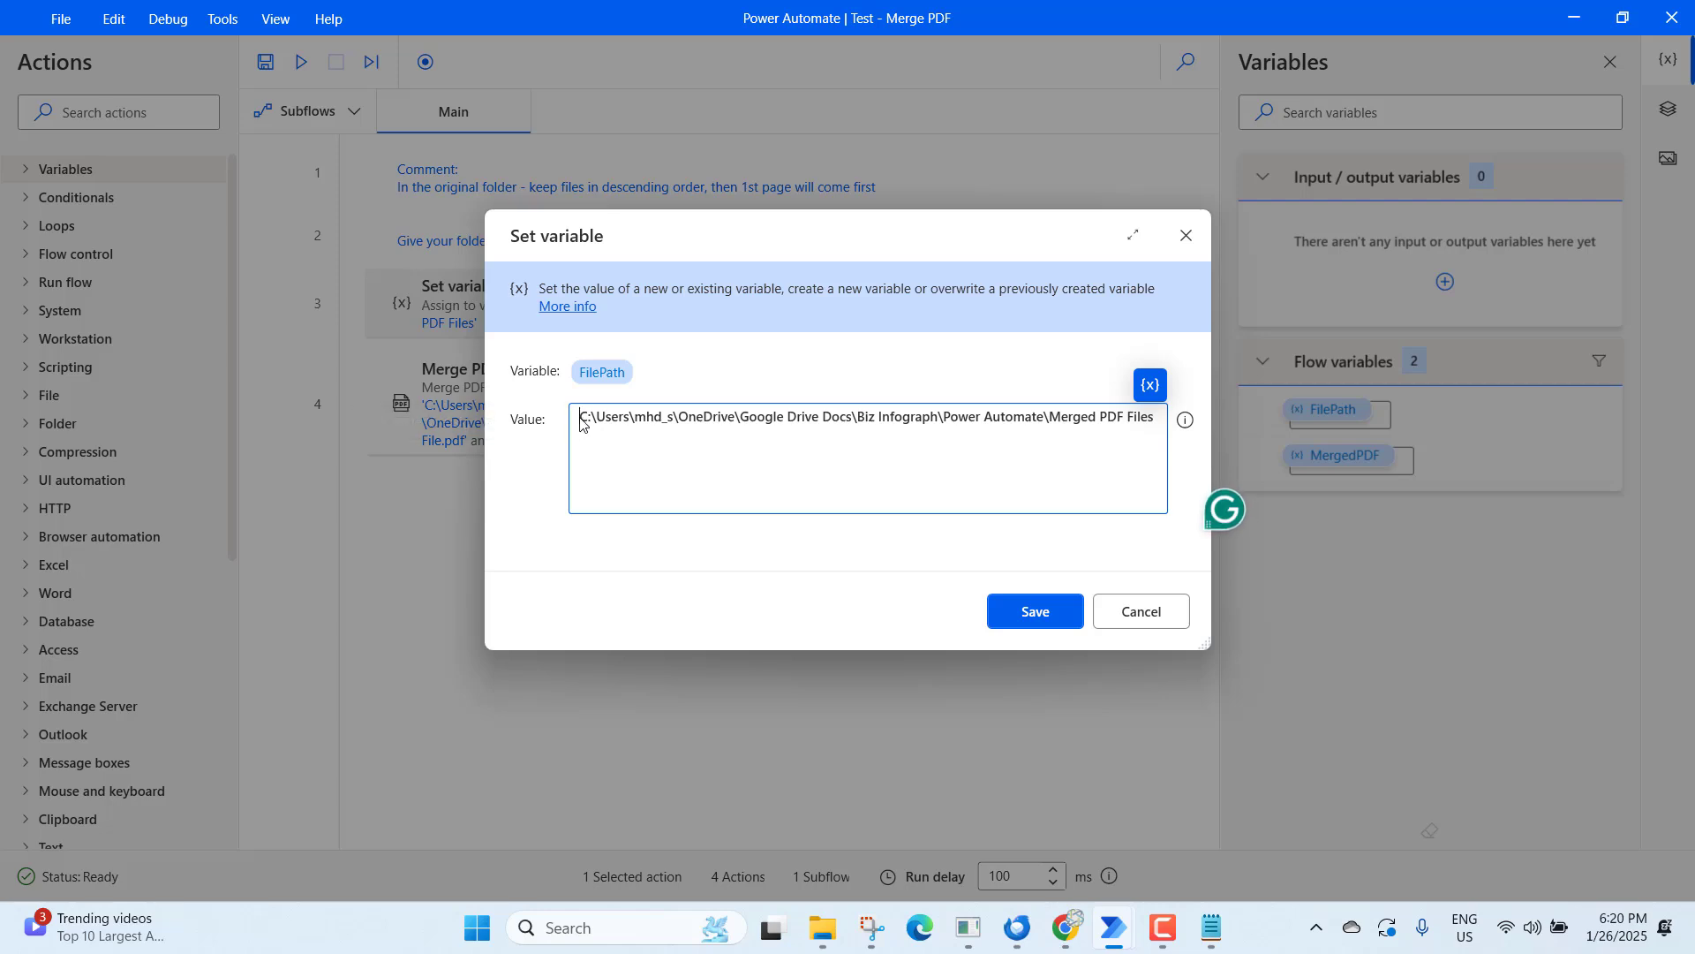
drag(582, 424, 1157, 446)
key(BackSpace)
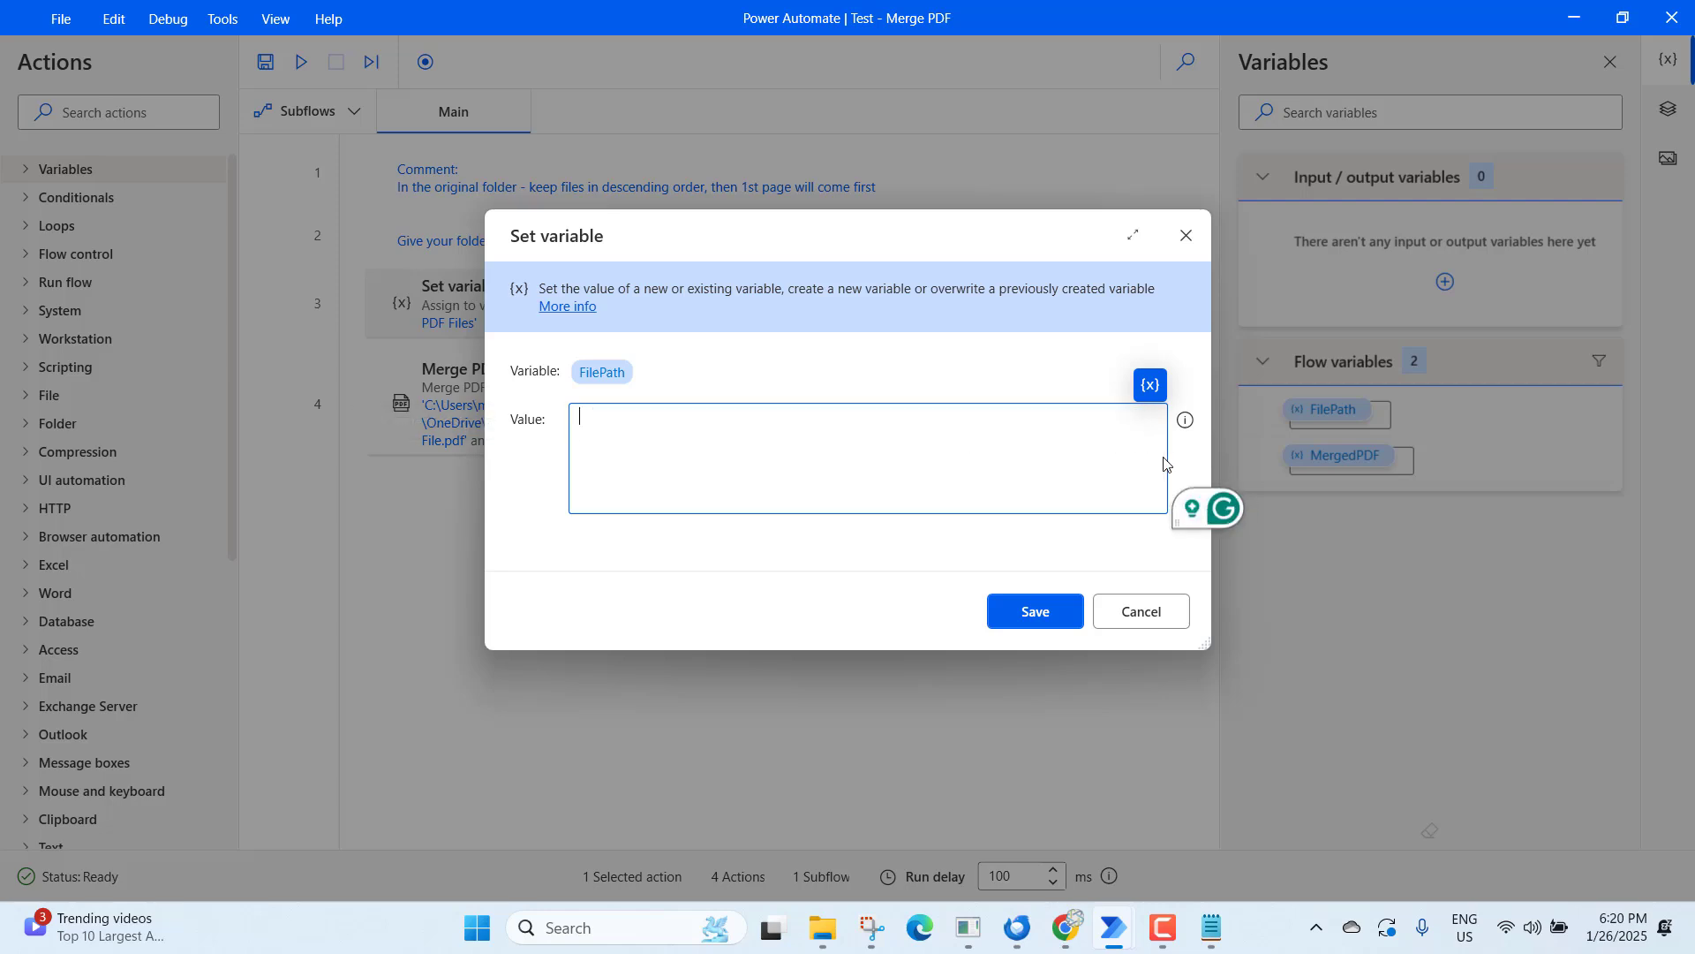
key(ctrl+v)
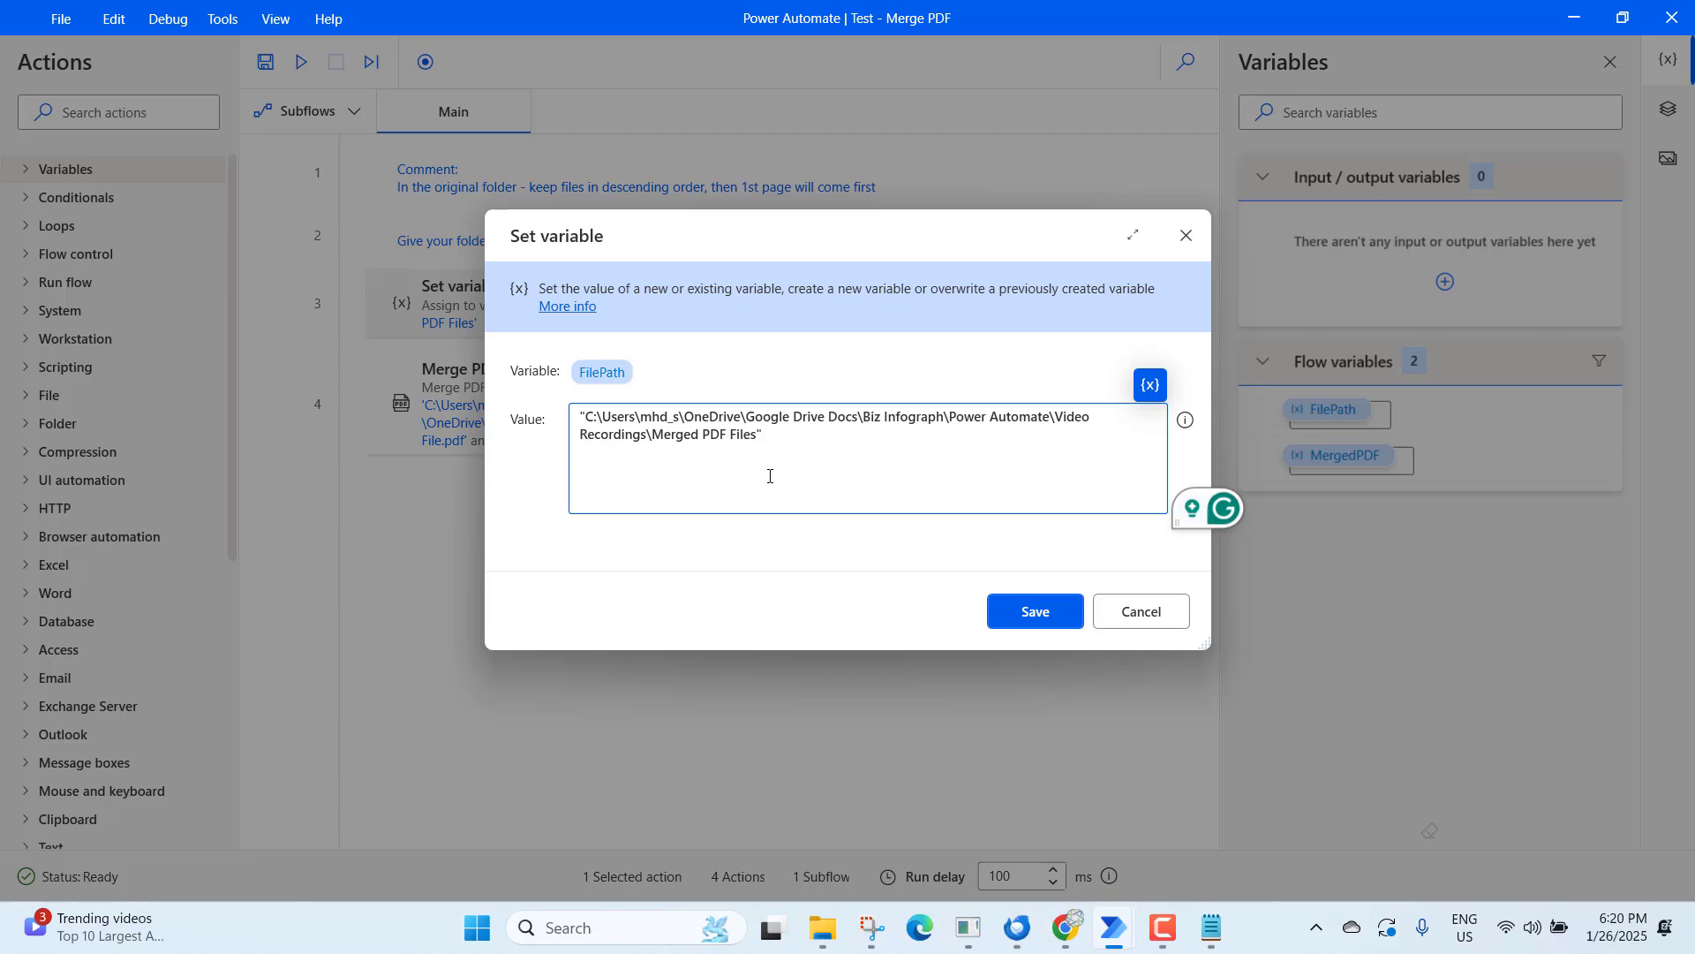
key(BackSpace)
key(ctrl+Home)
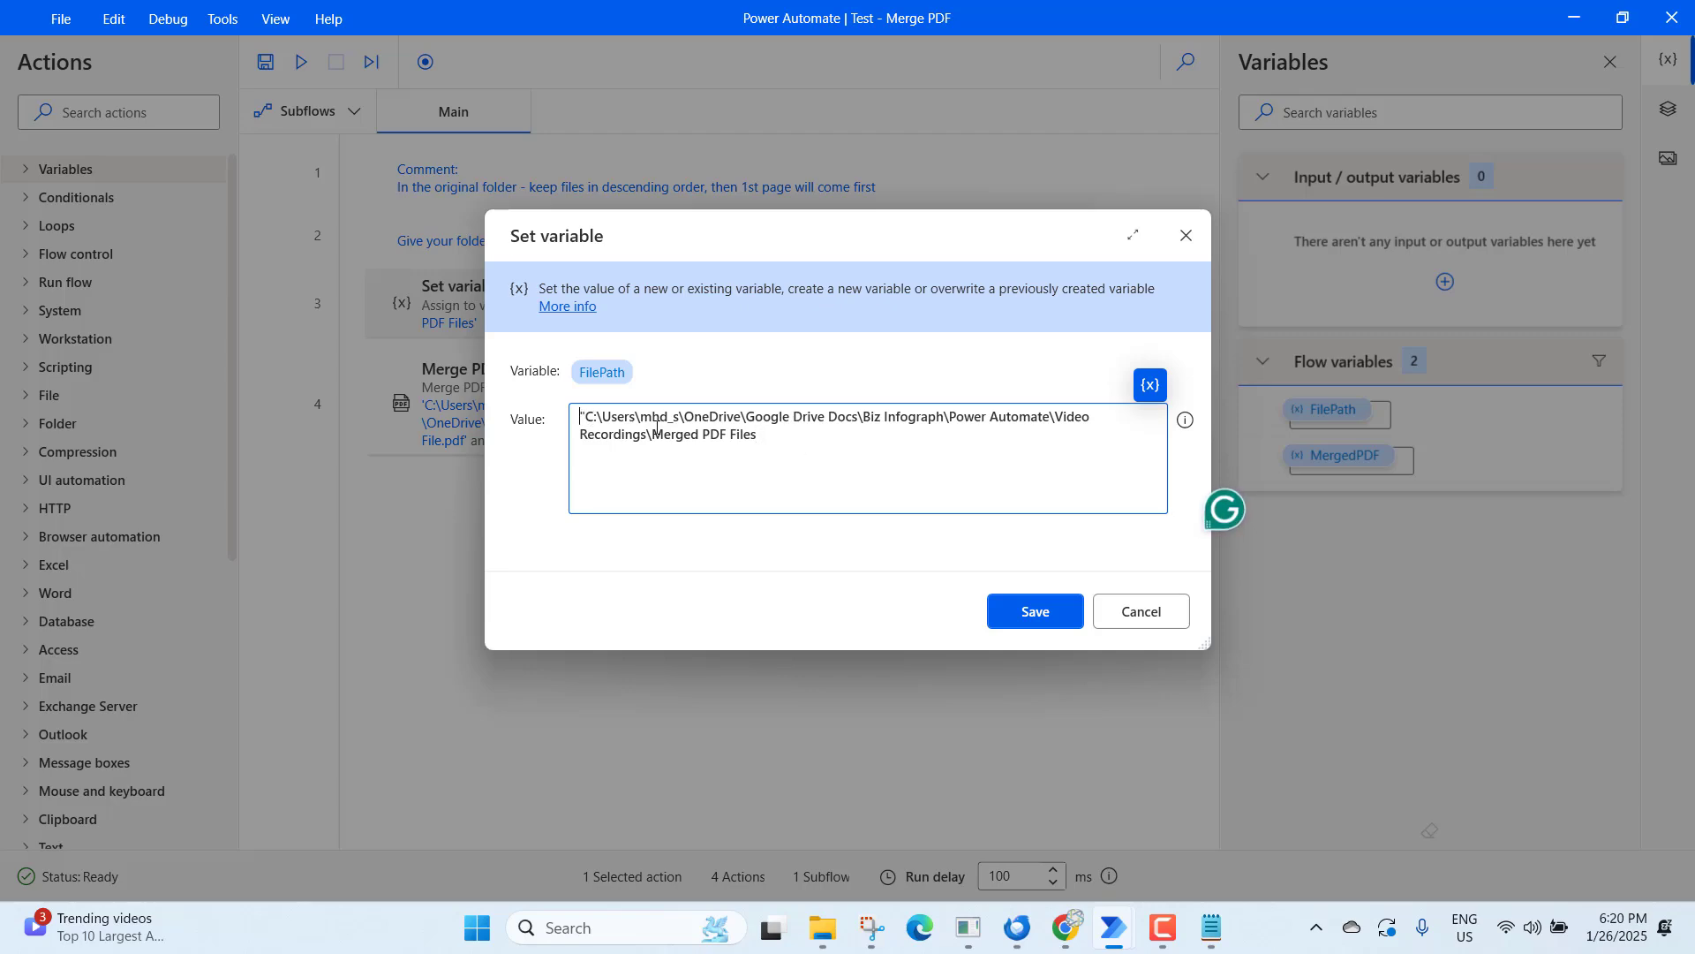
key(Delete)
click(1070, 614)
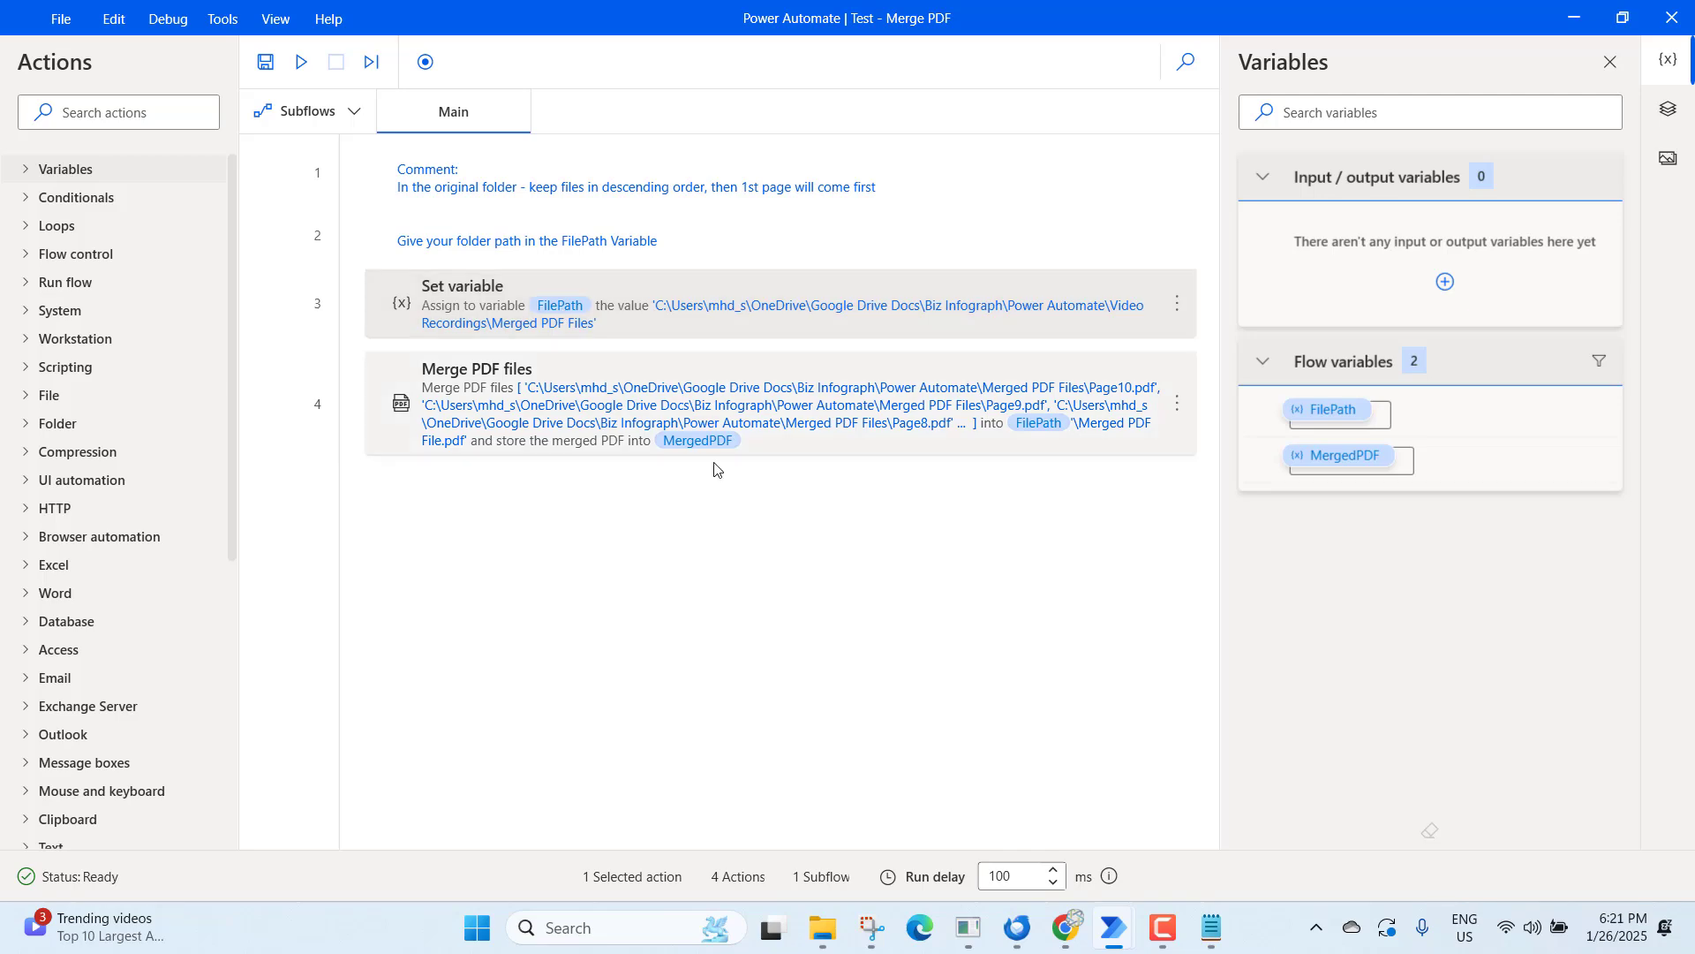
- Open the Merge PDF files action for editing and clear its existing list of PDF files
double_click(918, 449)
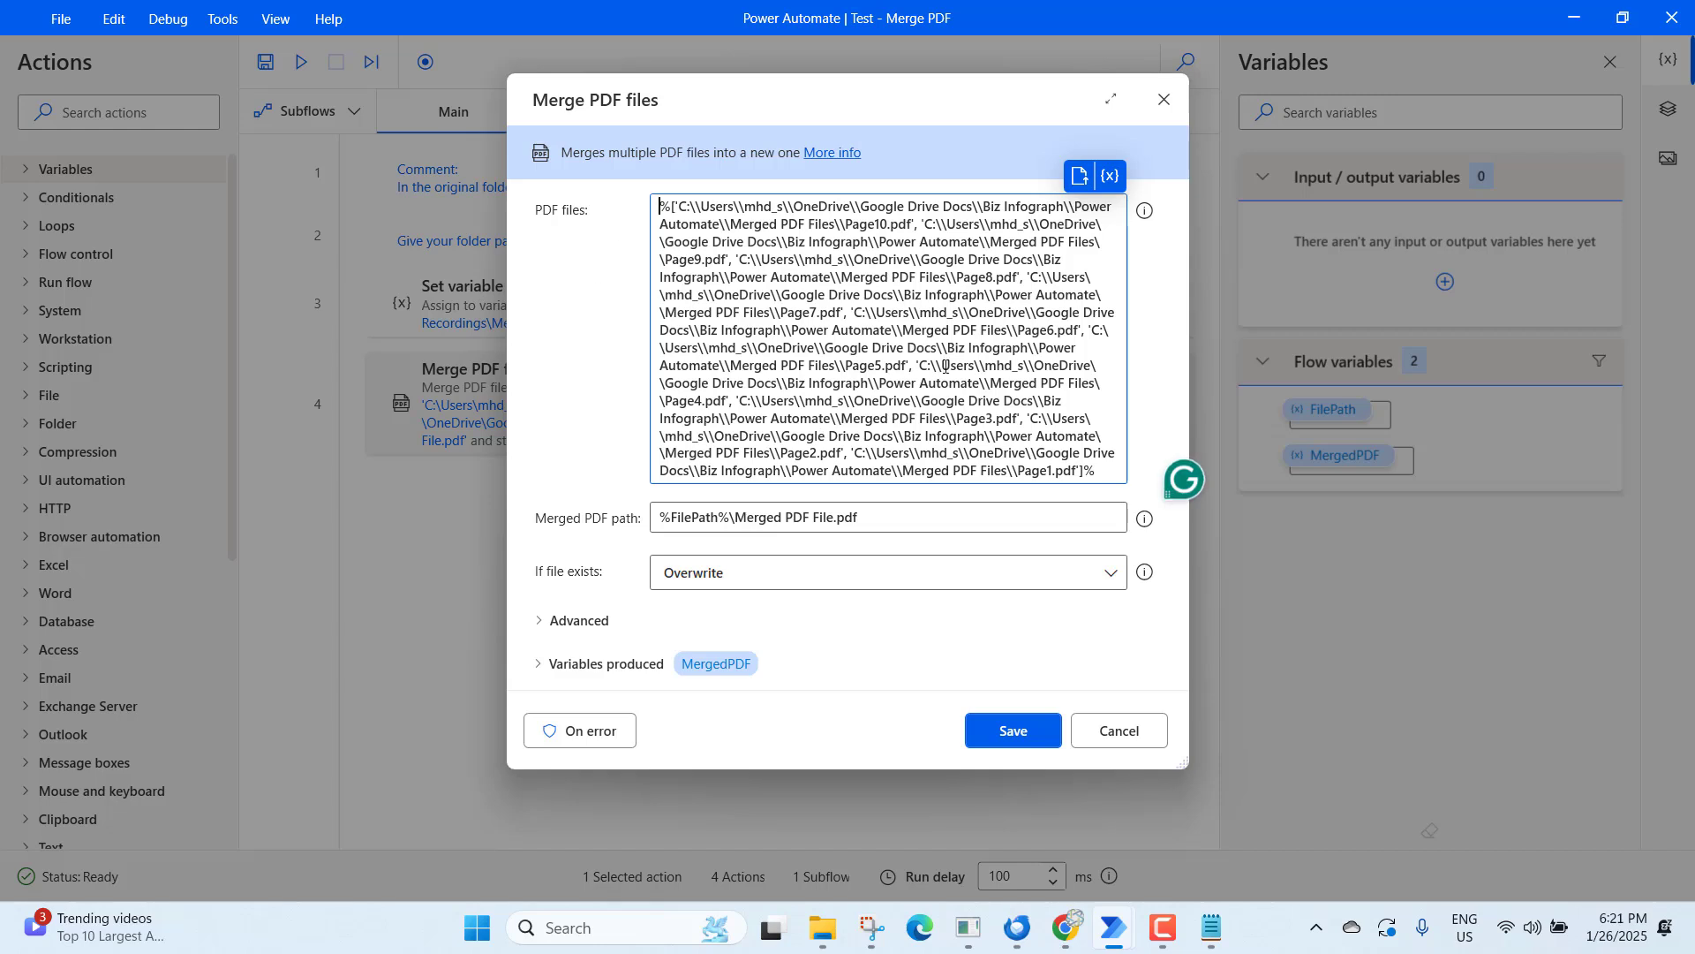
key(ctrl+a)
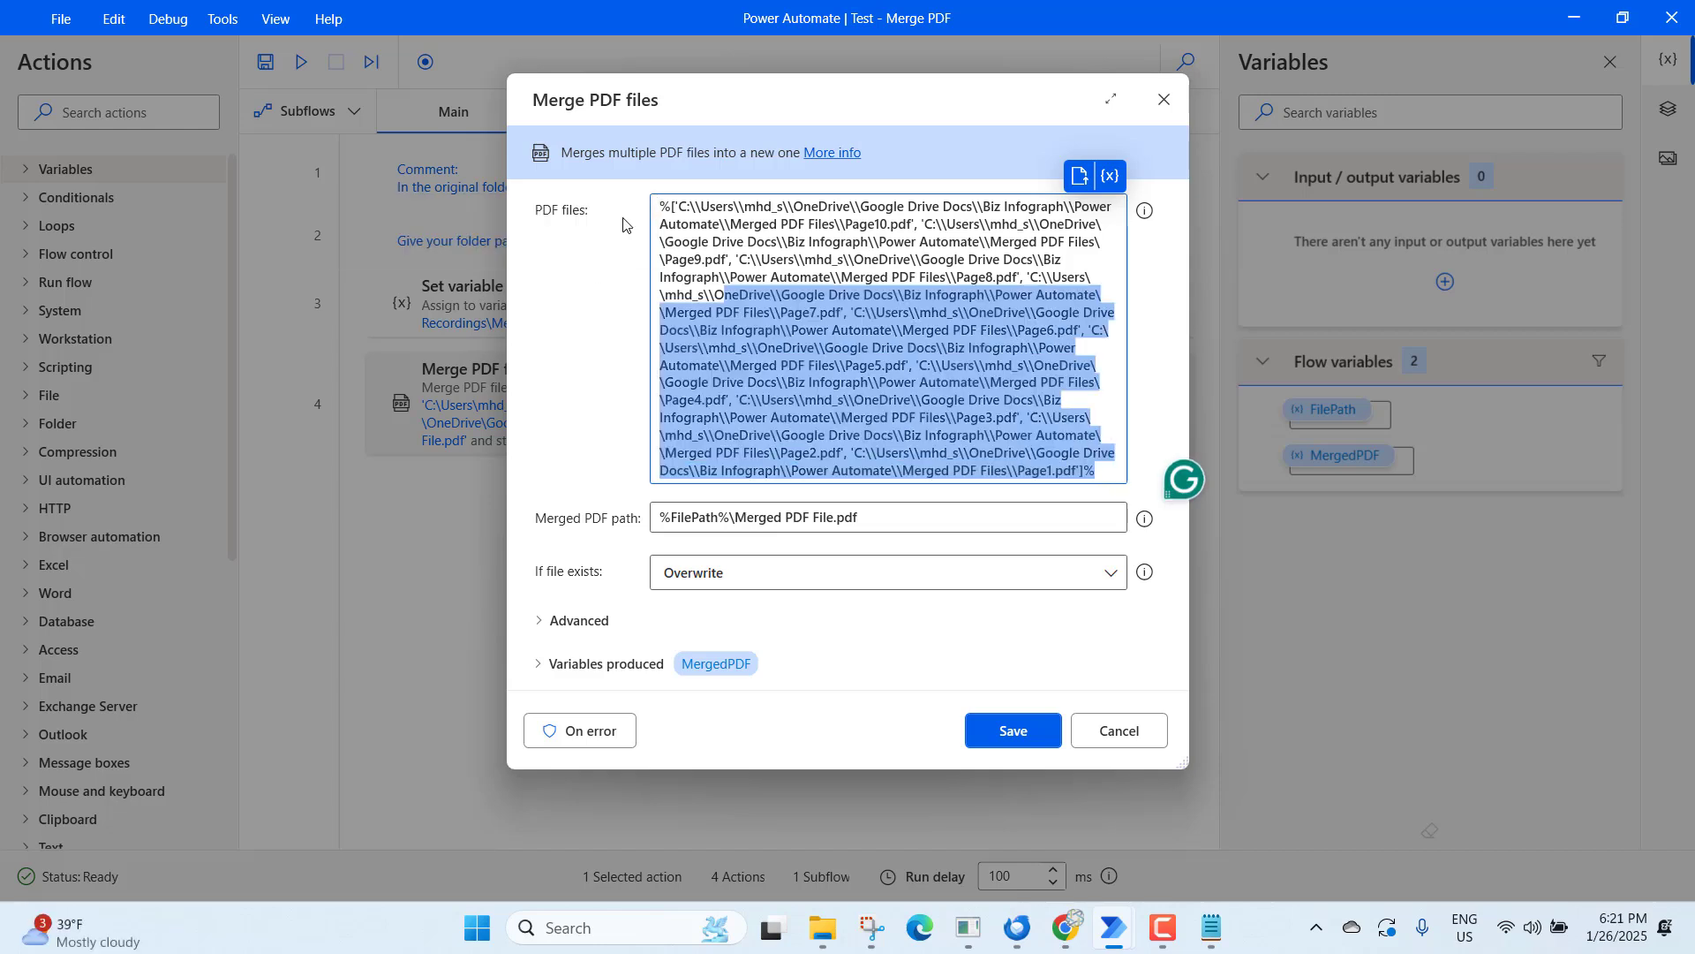
key(BackSpace)
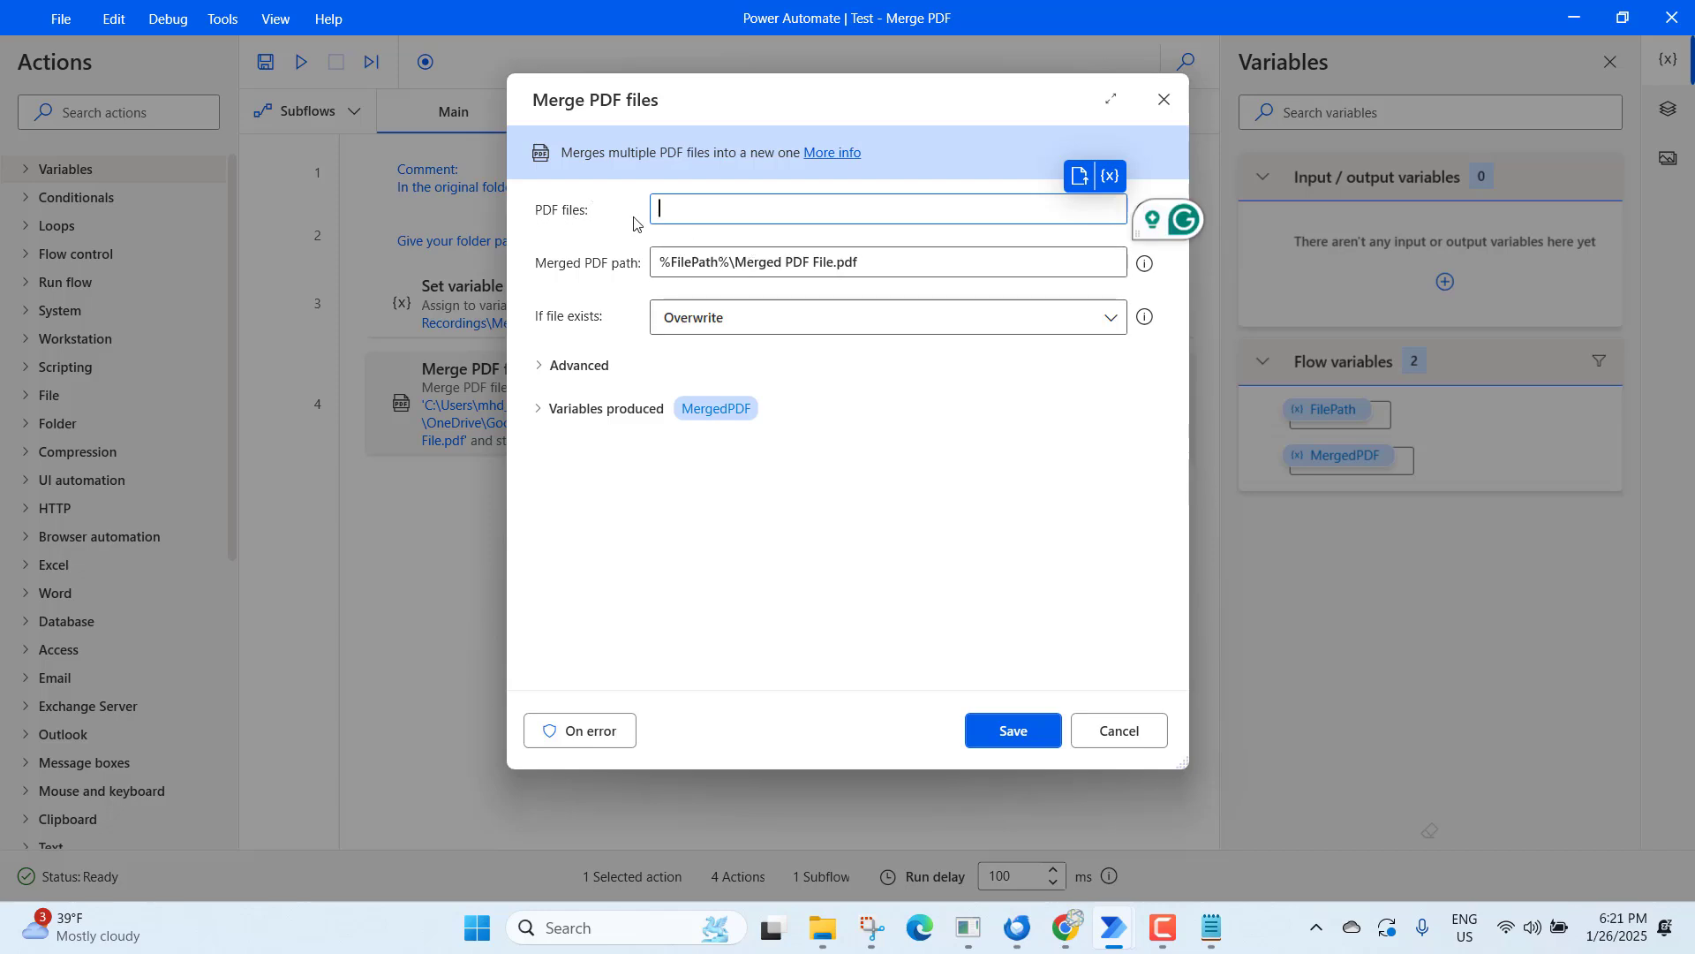
- Browse for the action's PDF files in the Merged PDF Files folder under Power Automate > Video Recordings
click(1080, 177)
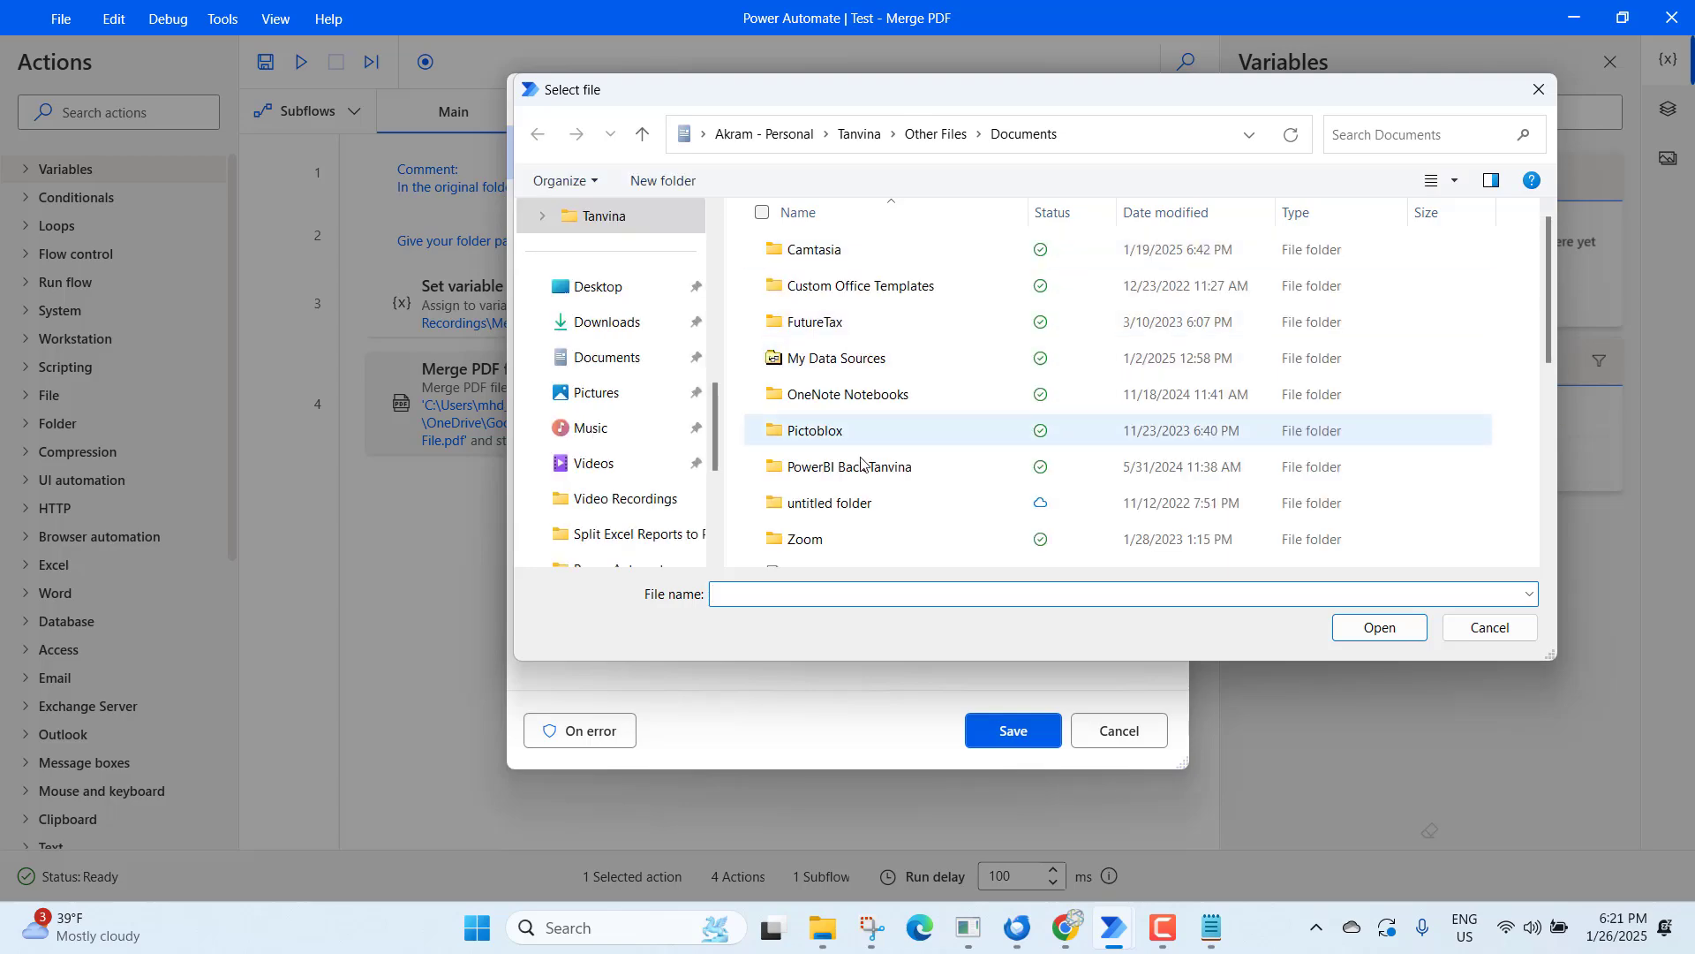
scroll(839, 495, down, 5)
scroll(693, 517, down, 3)
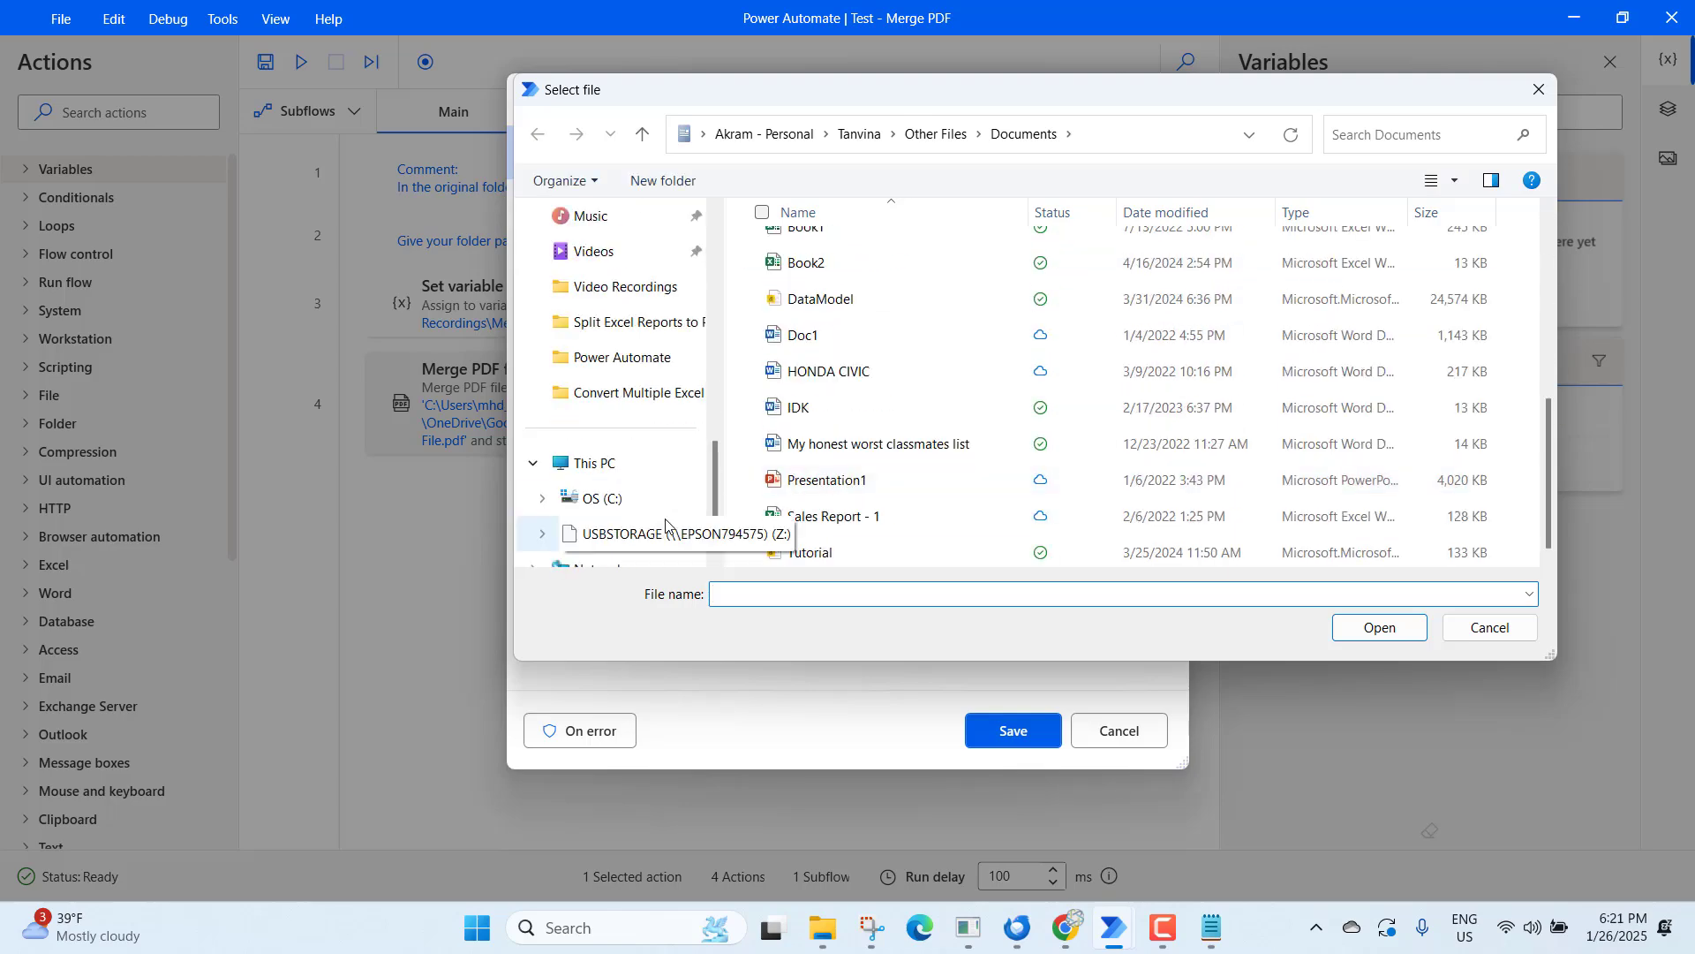
click(640, 361)
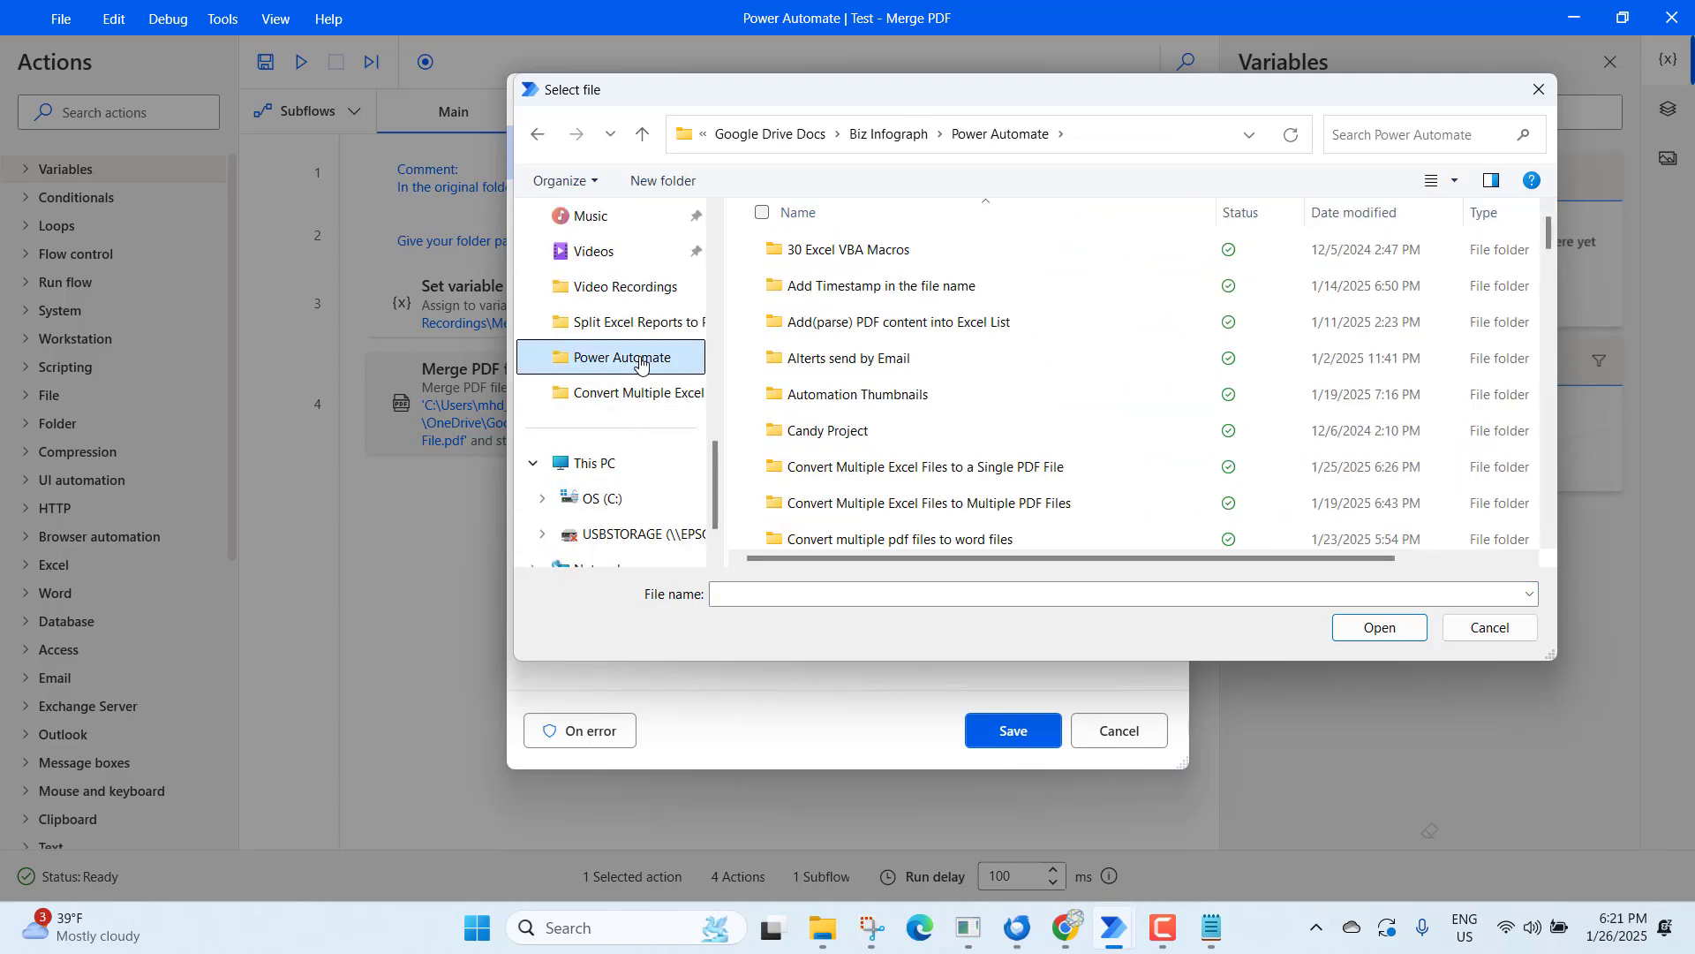
scroll(892, 450, down, 15)
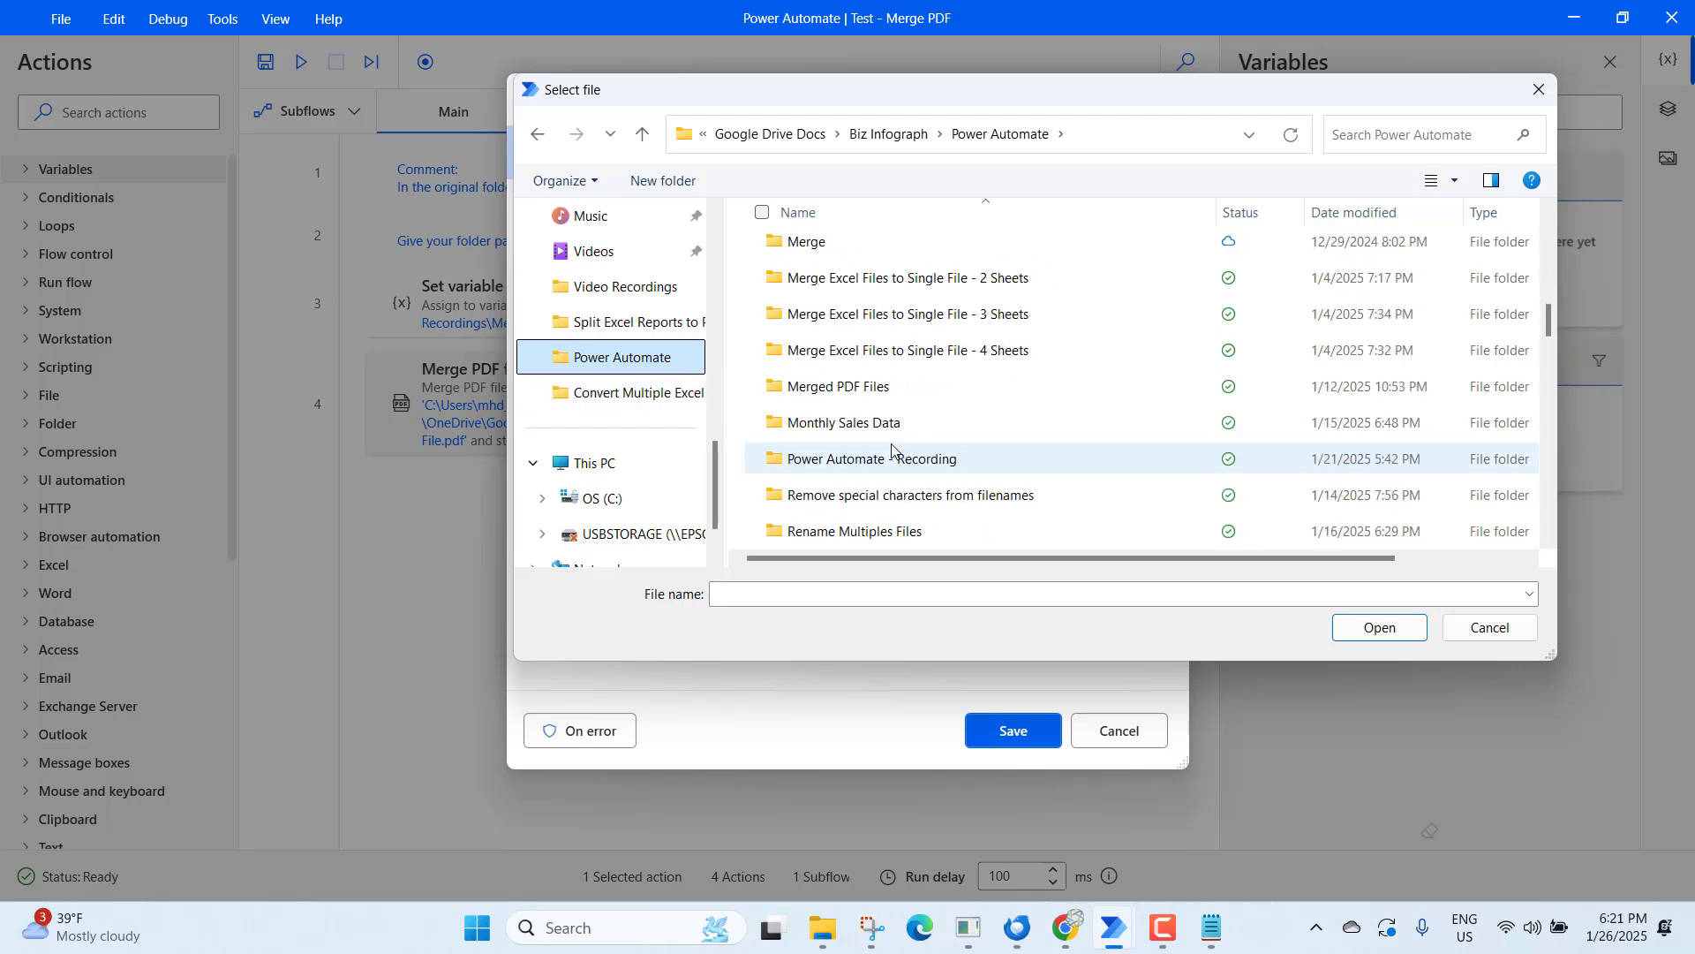
scroll(892, 448, down, 5)
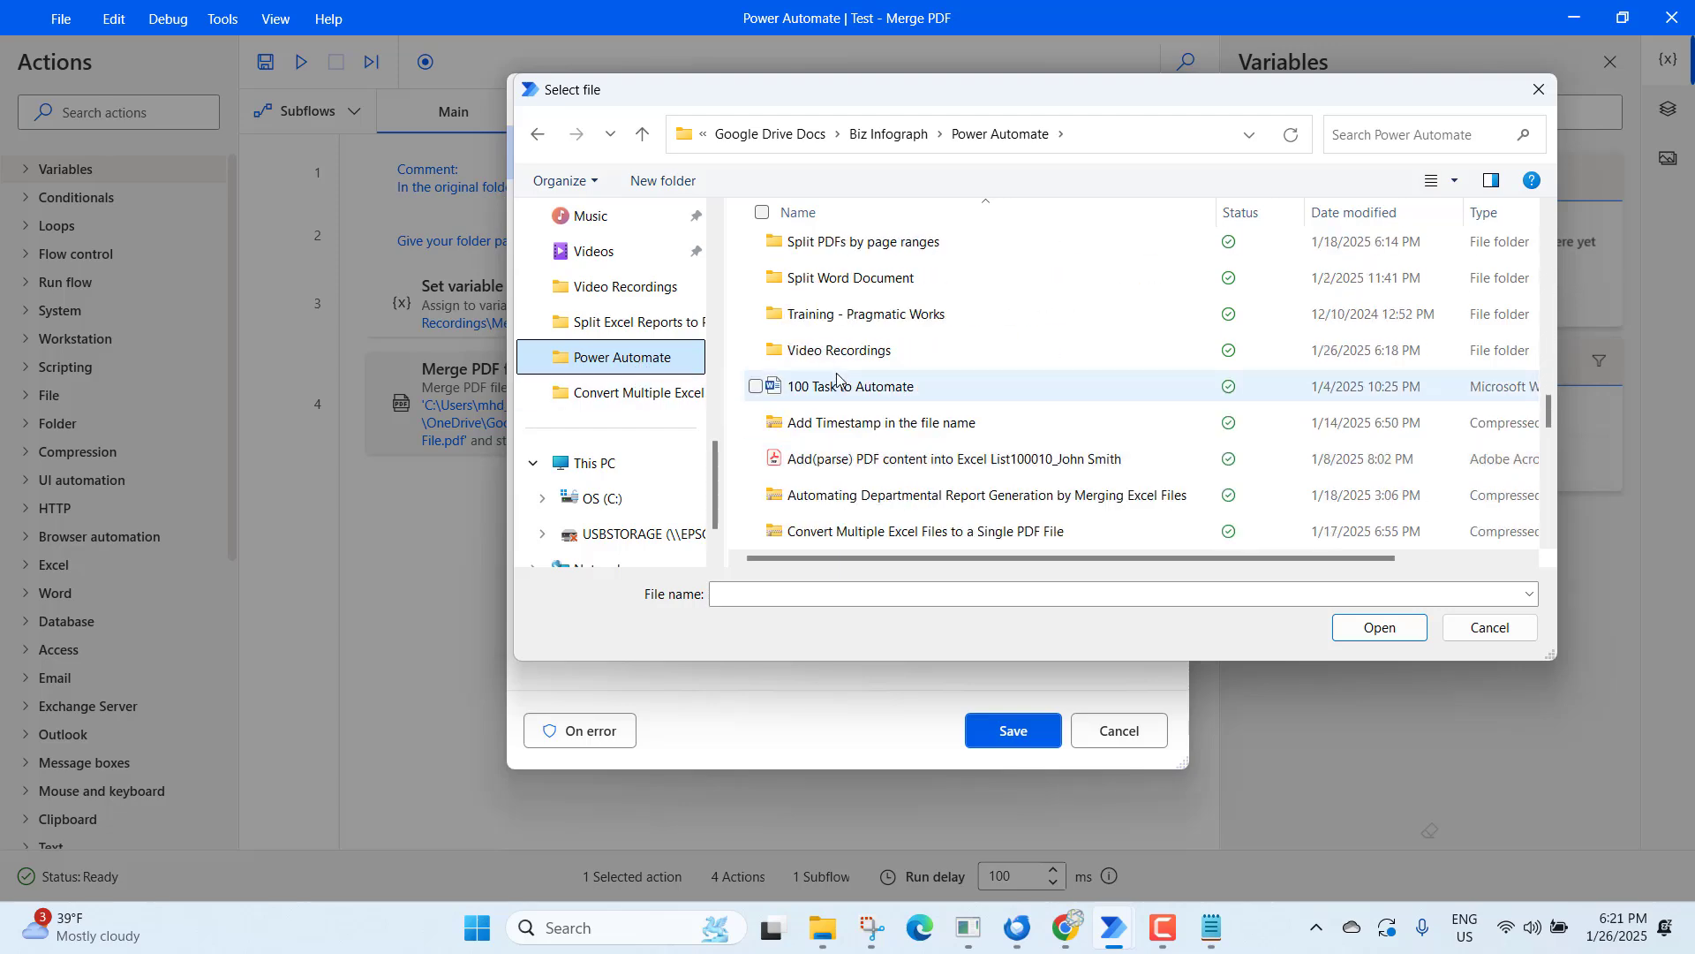
click(816, 349)
double_click(817, 349)
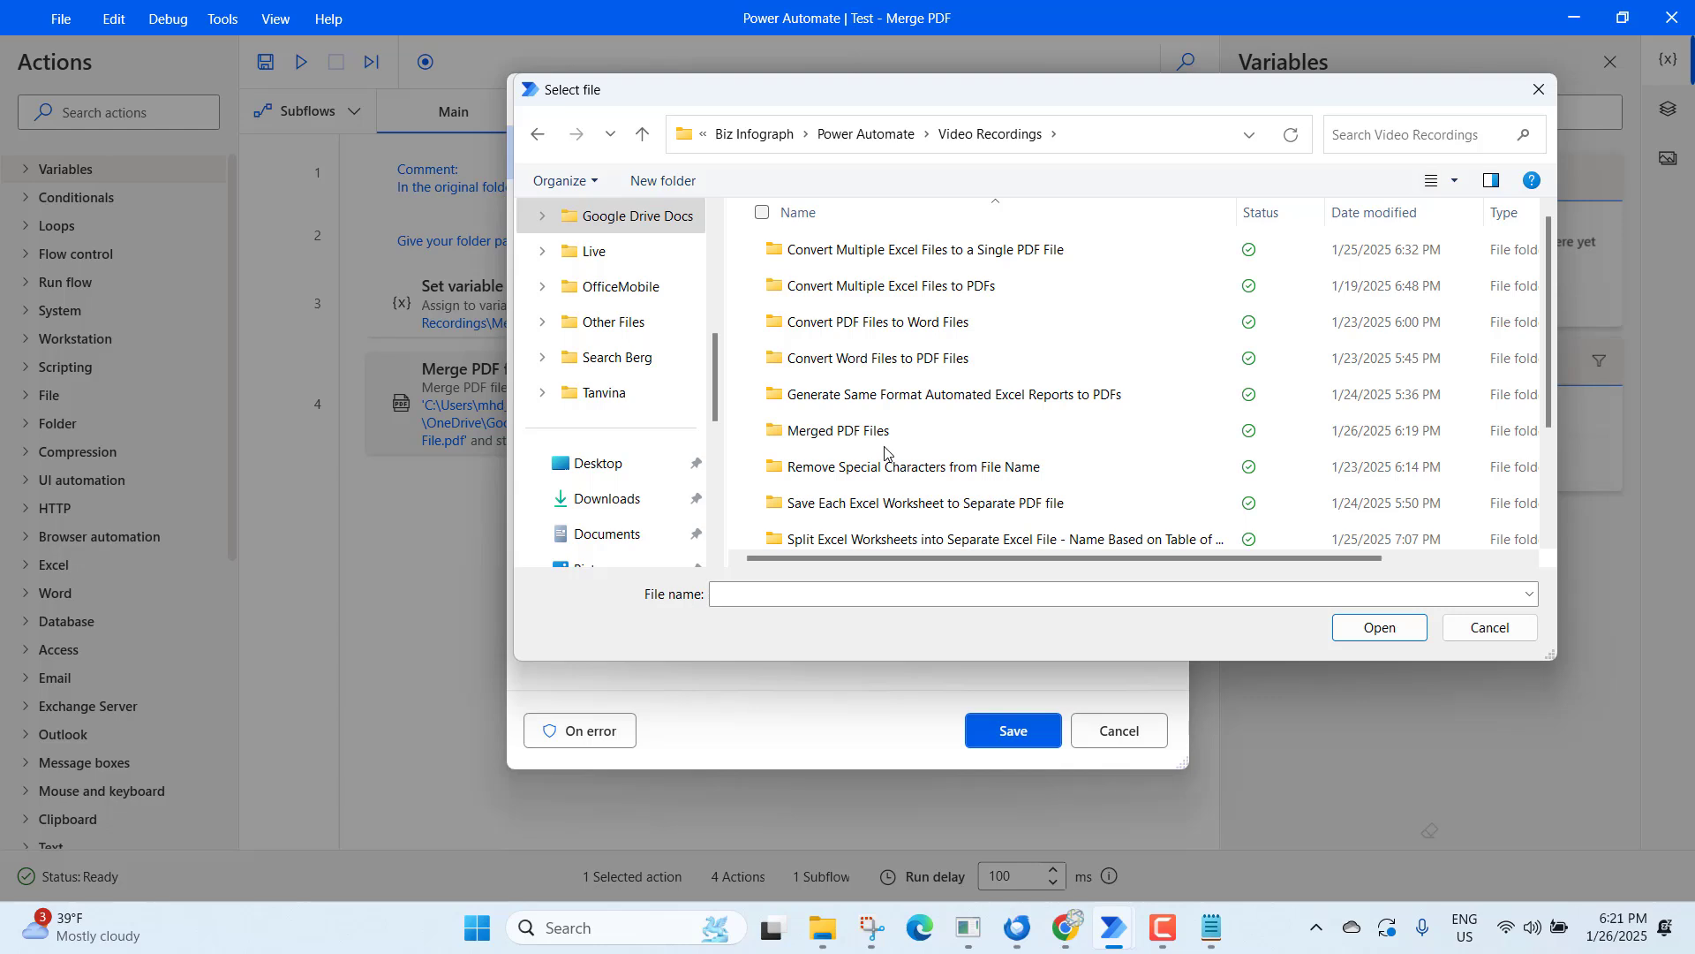
double_click(831, 433)
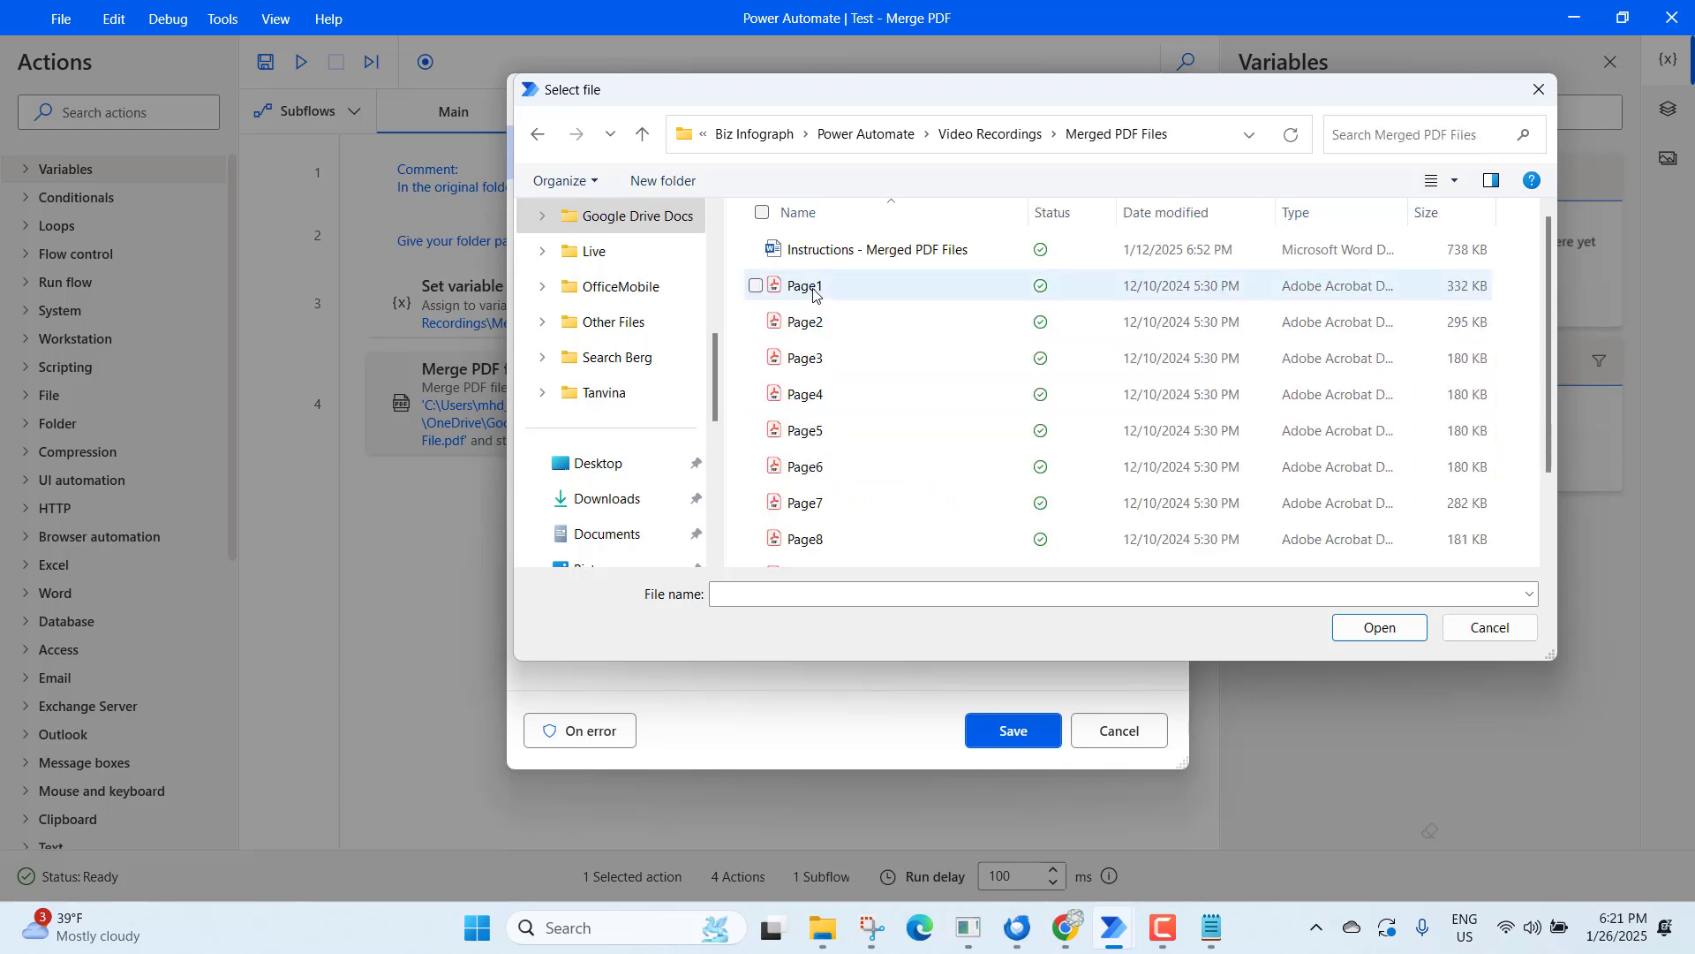
- Select the PDFs Page1 through Page10 and add them as the files to merge
click(807, 288)
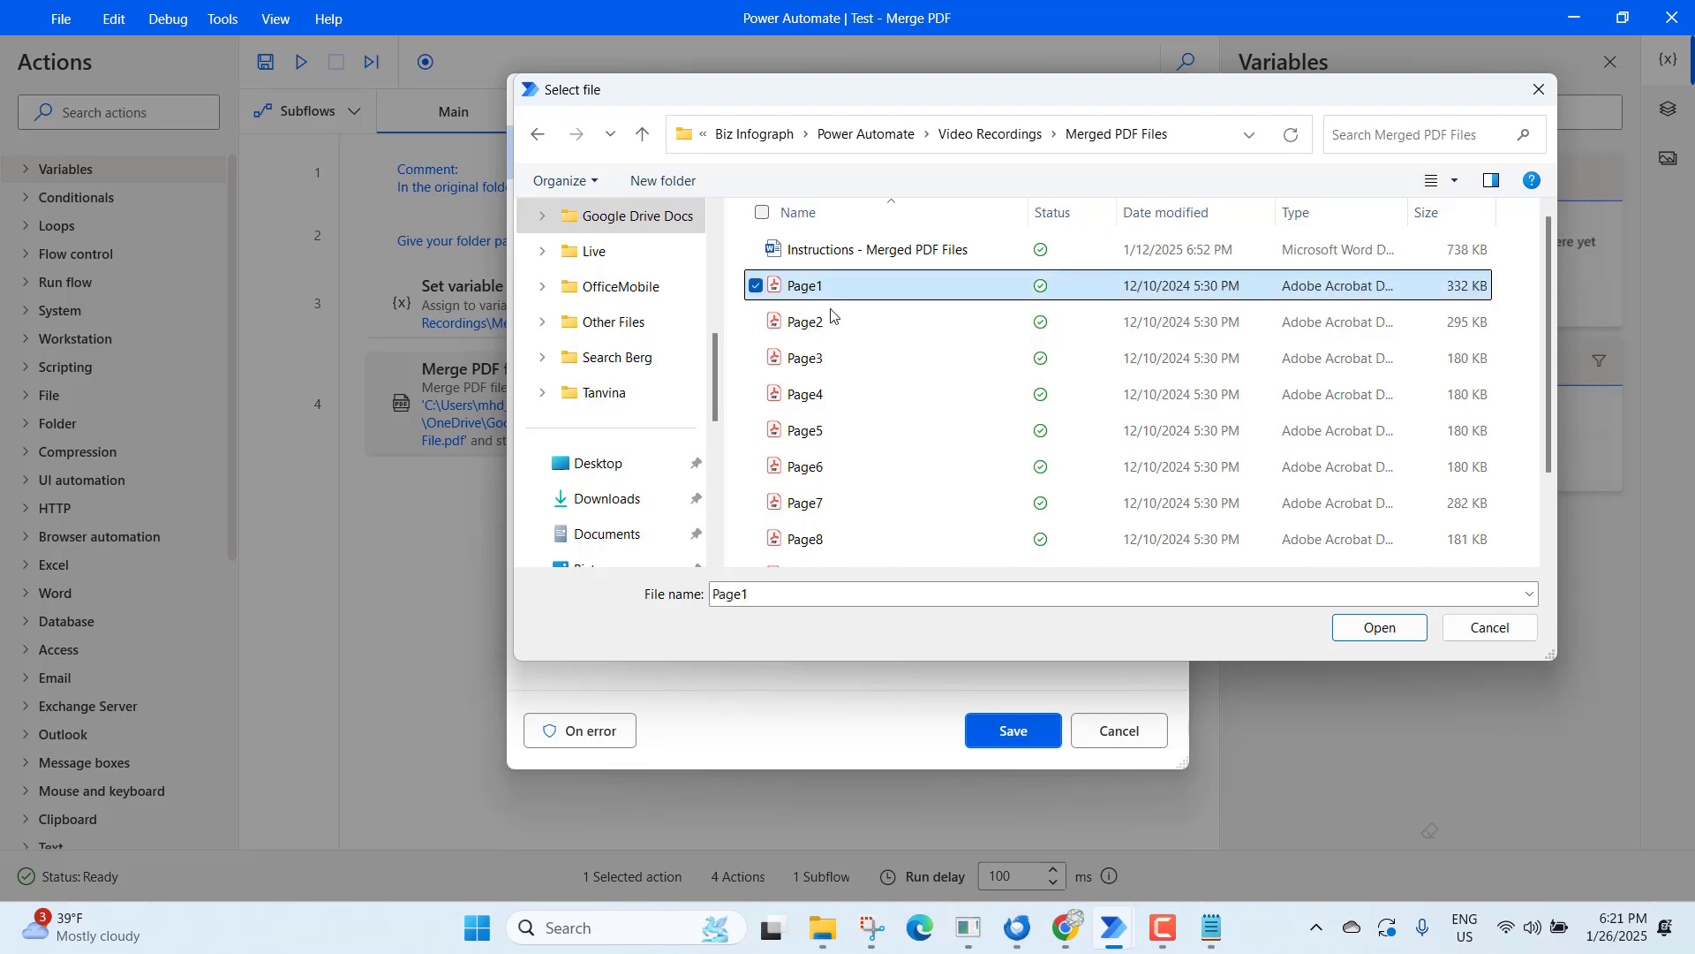
scroll(832, 464, down, 1)
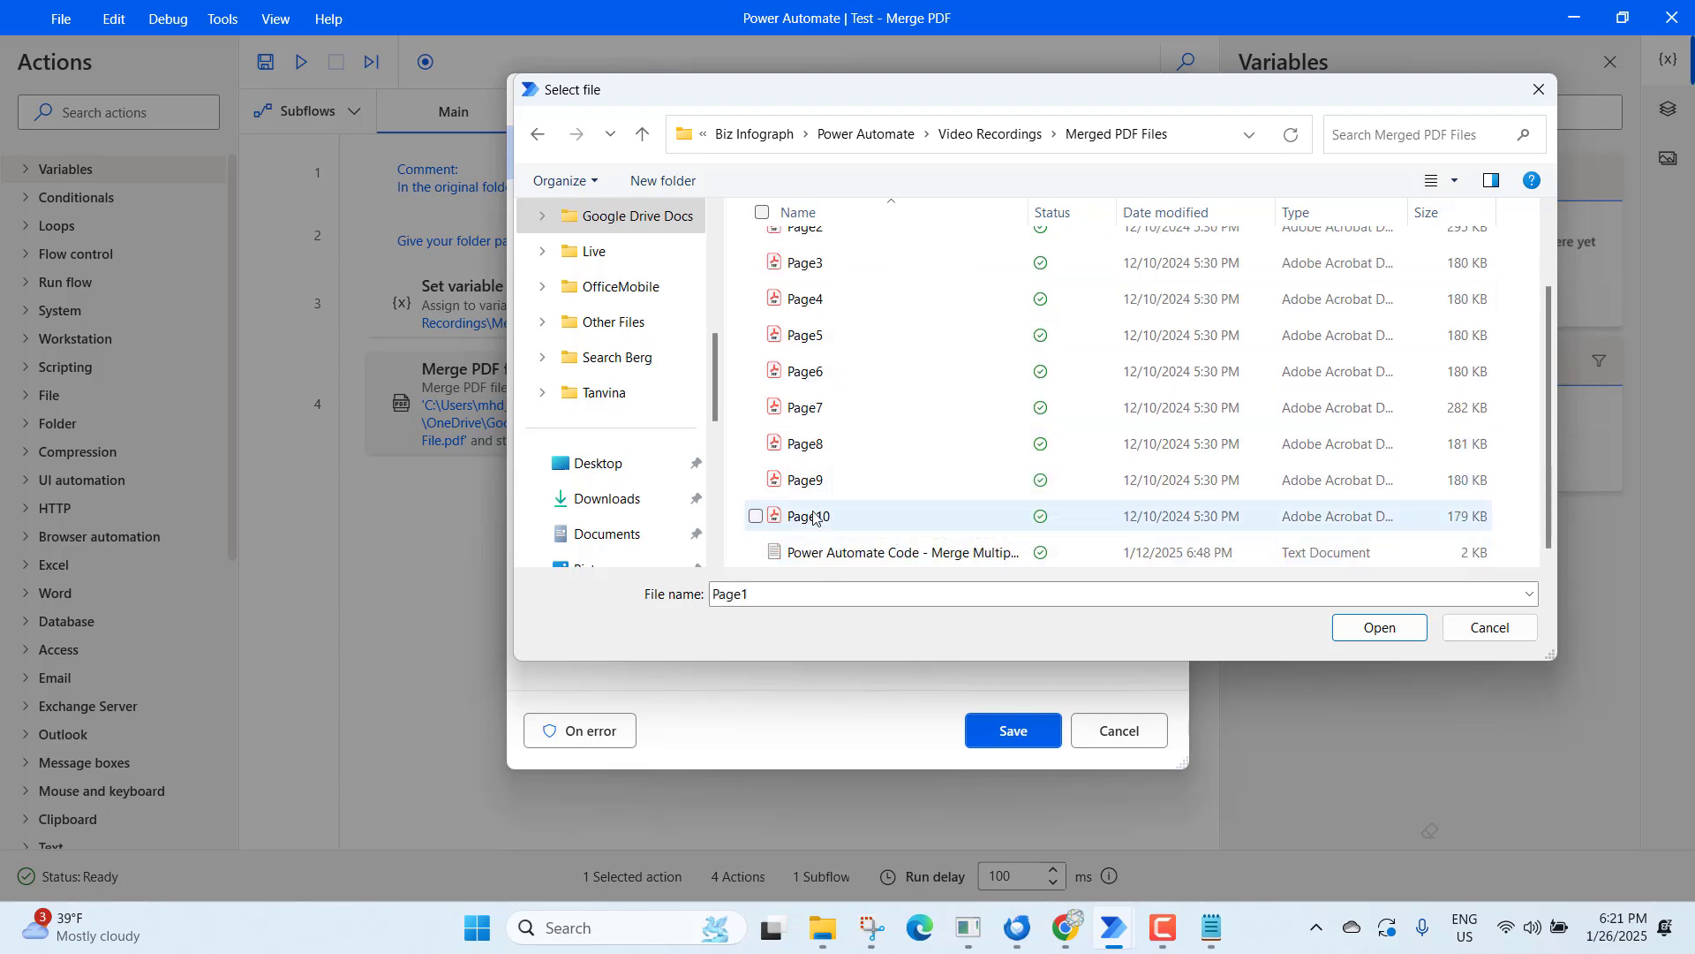
shift+click(813, 519)
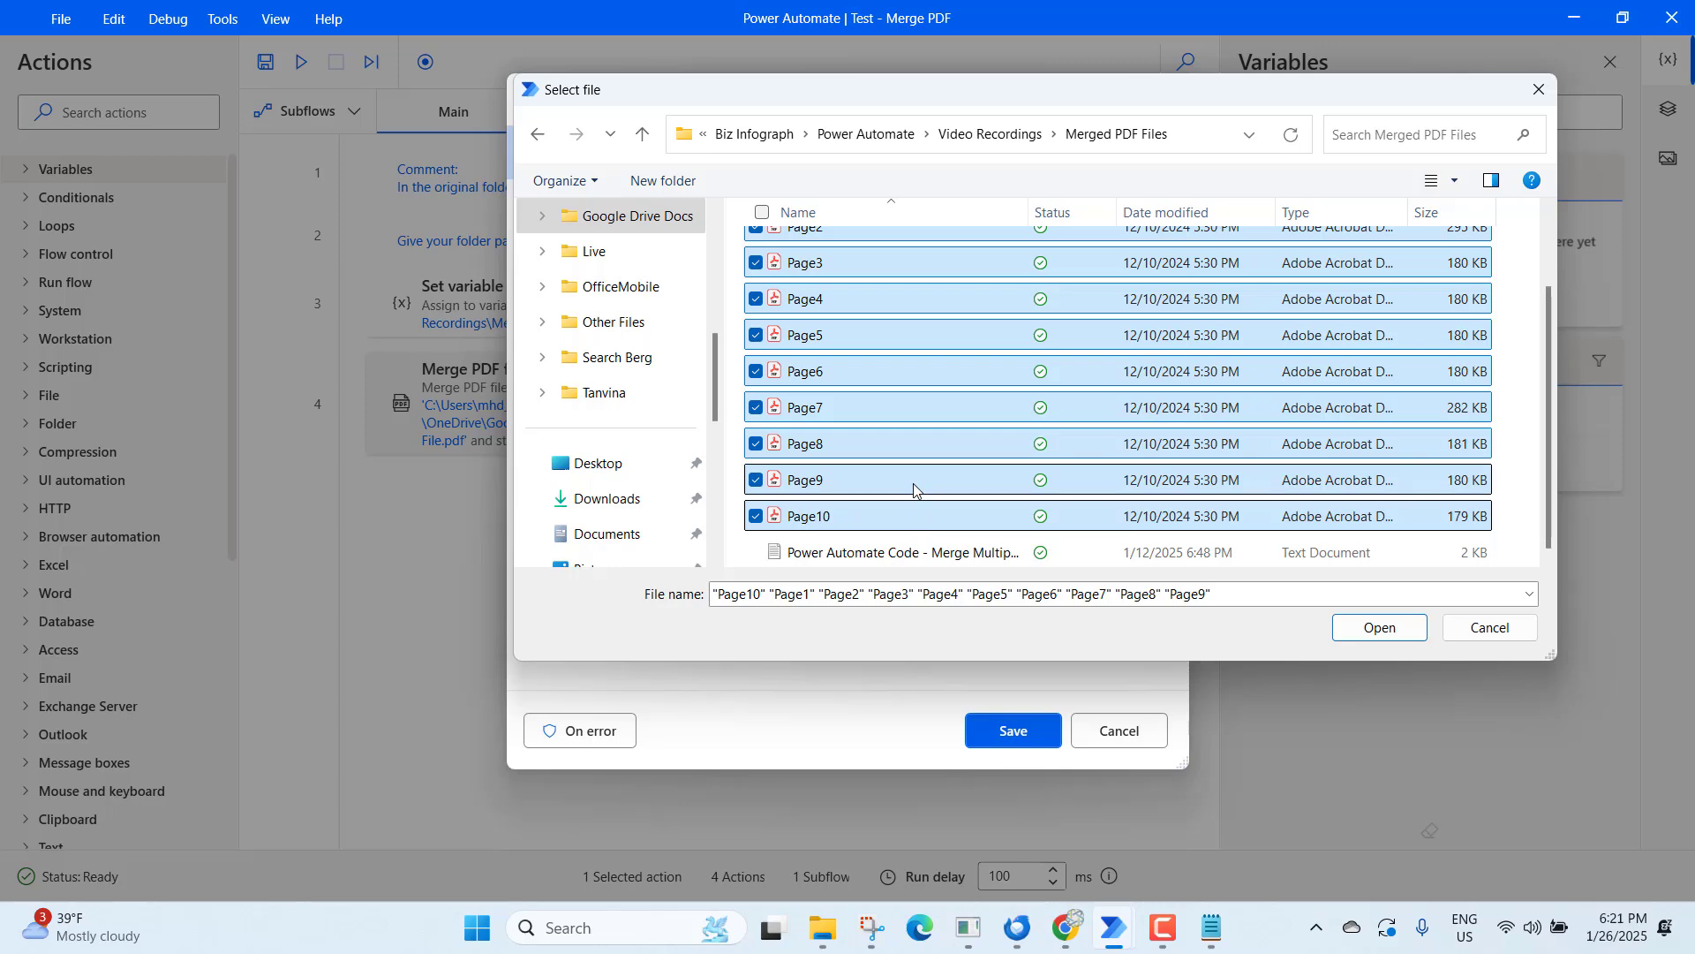
scroll(913, 484, up, 1)
scroll(923, 461, down, 1)
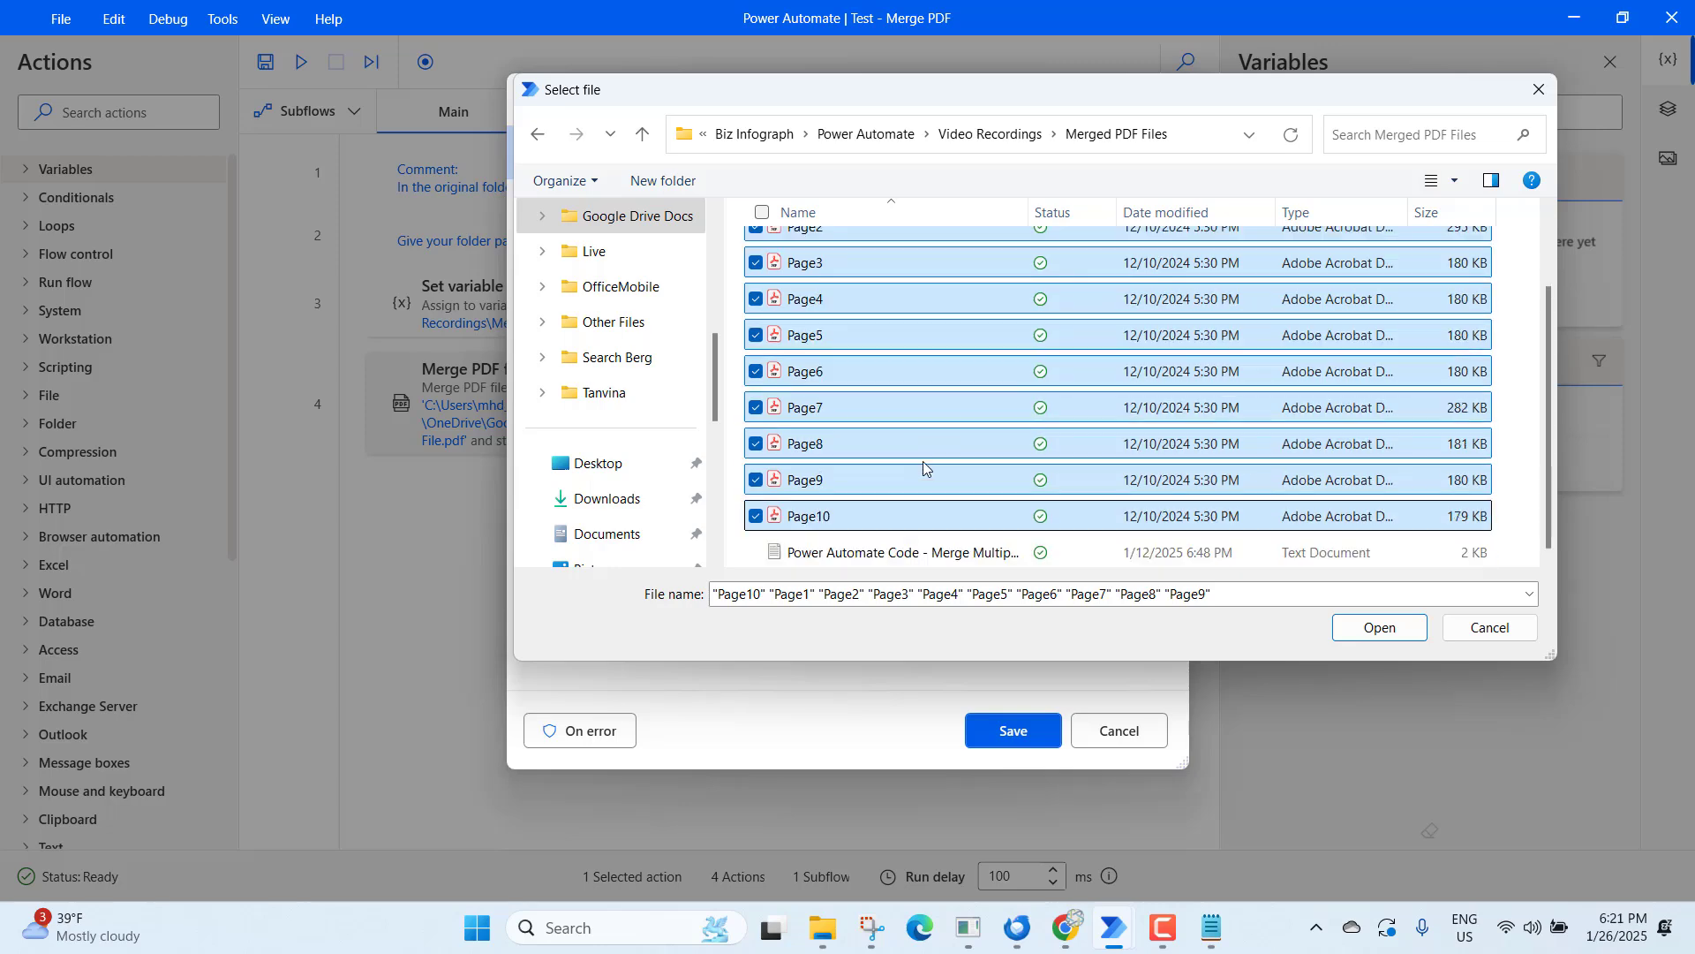
click(1380, 628)
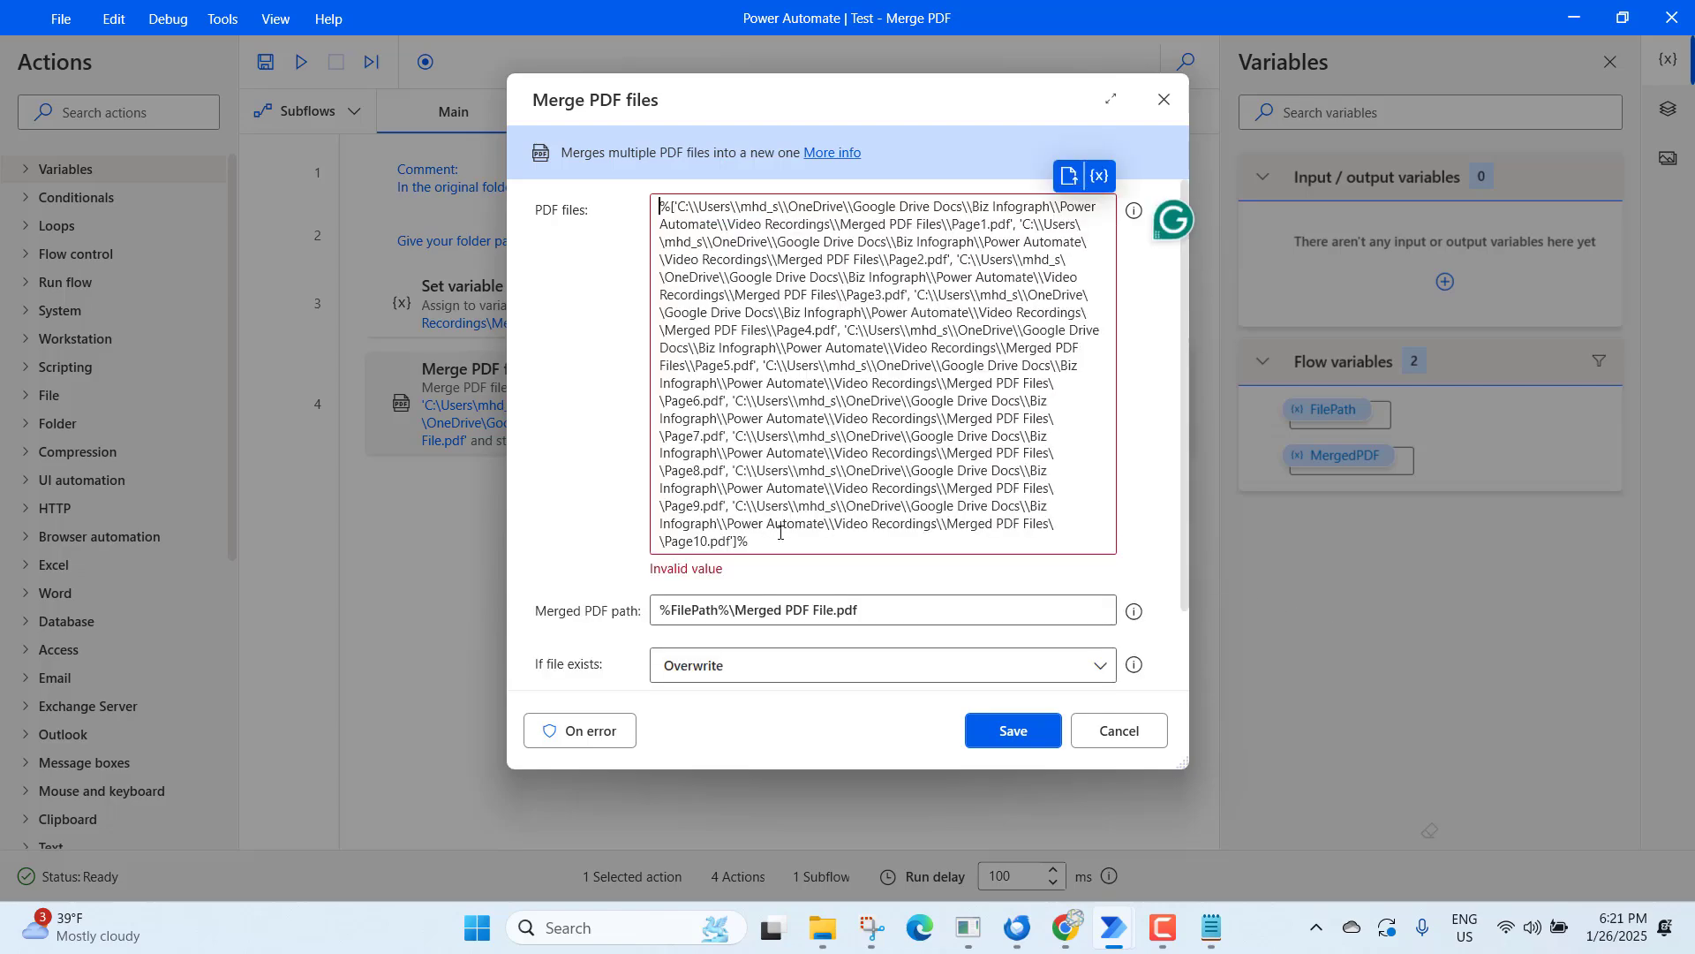
- Set the merged PDF path to %FilePath%\Merged PDF File-Test.pdf and save the Merge PDF files action
click(880, 615)
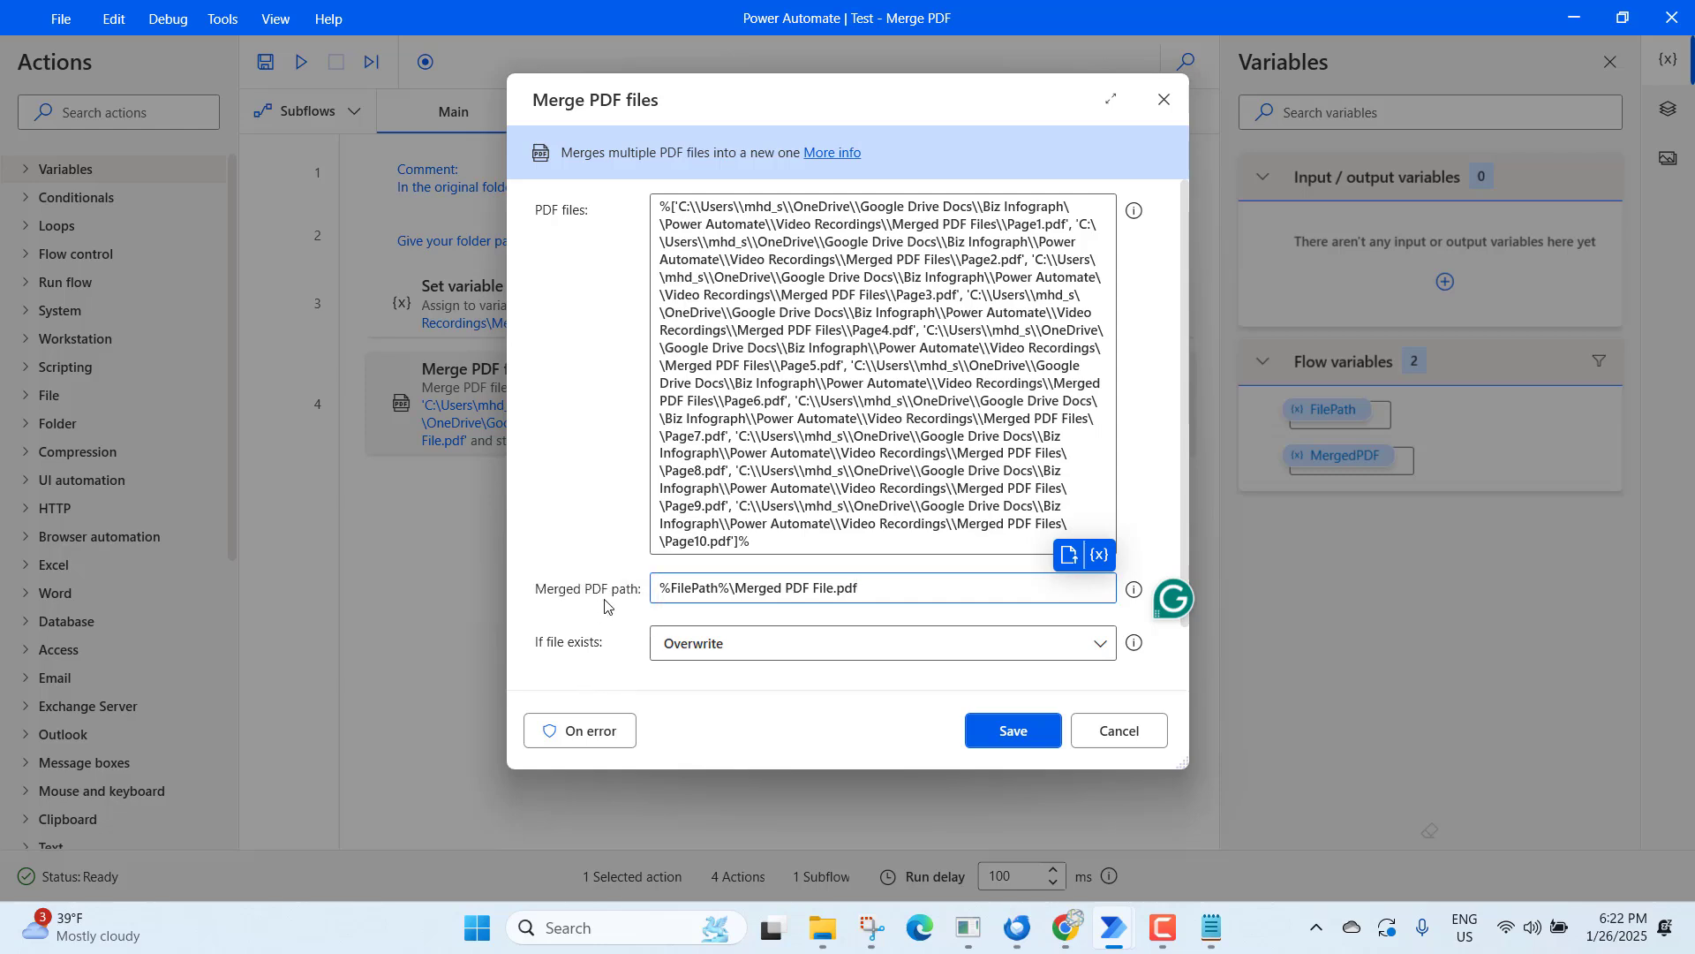
drag(733, 588, 643, 583)
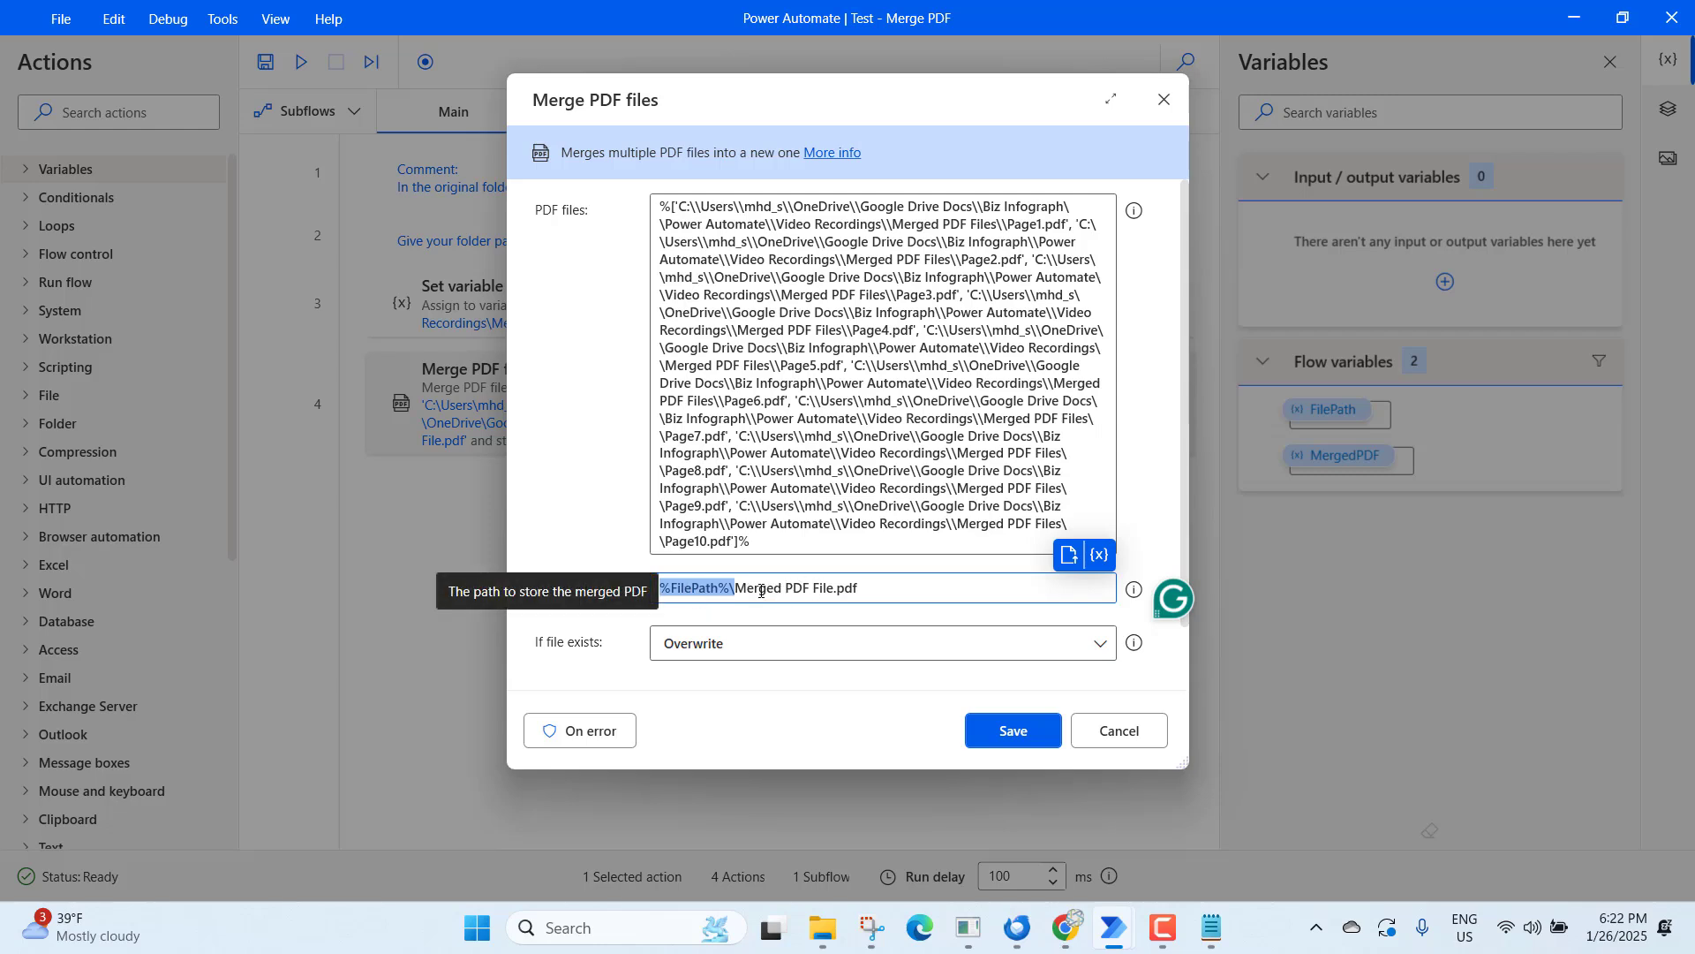
click(801, 590)
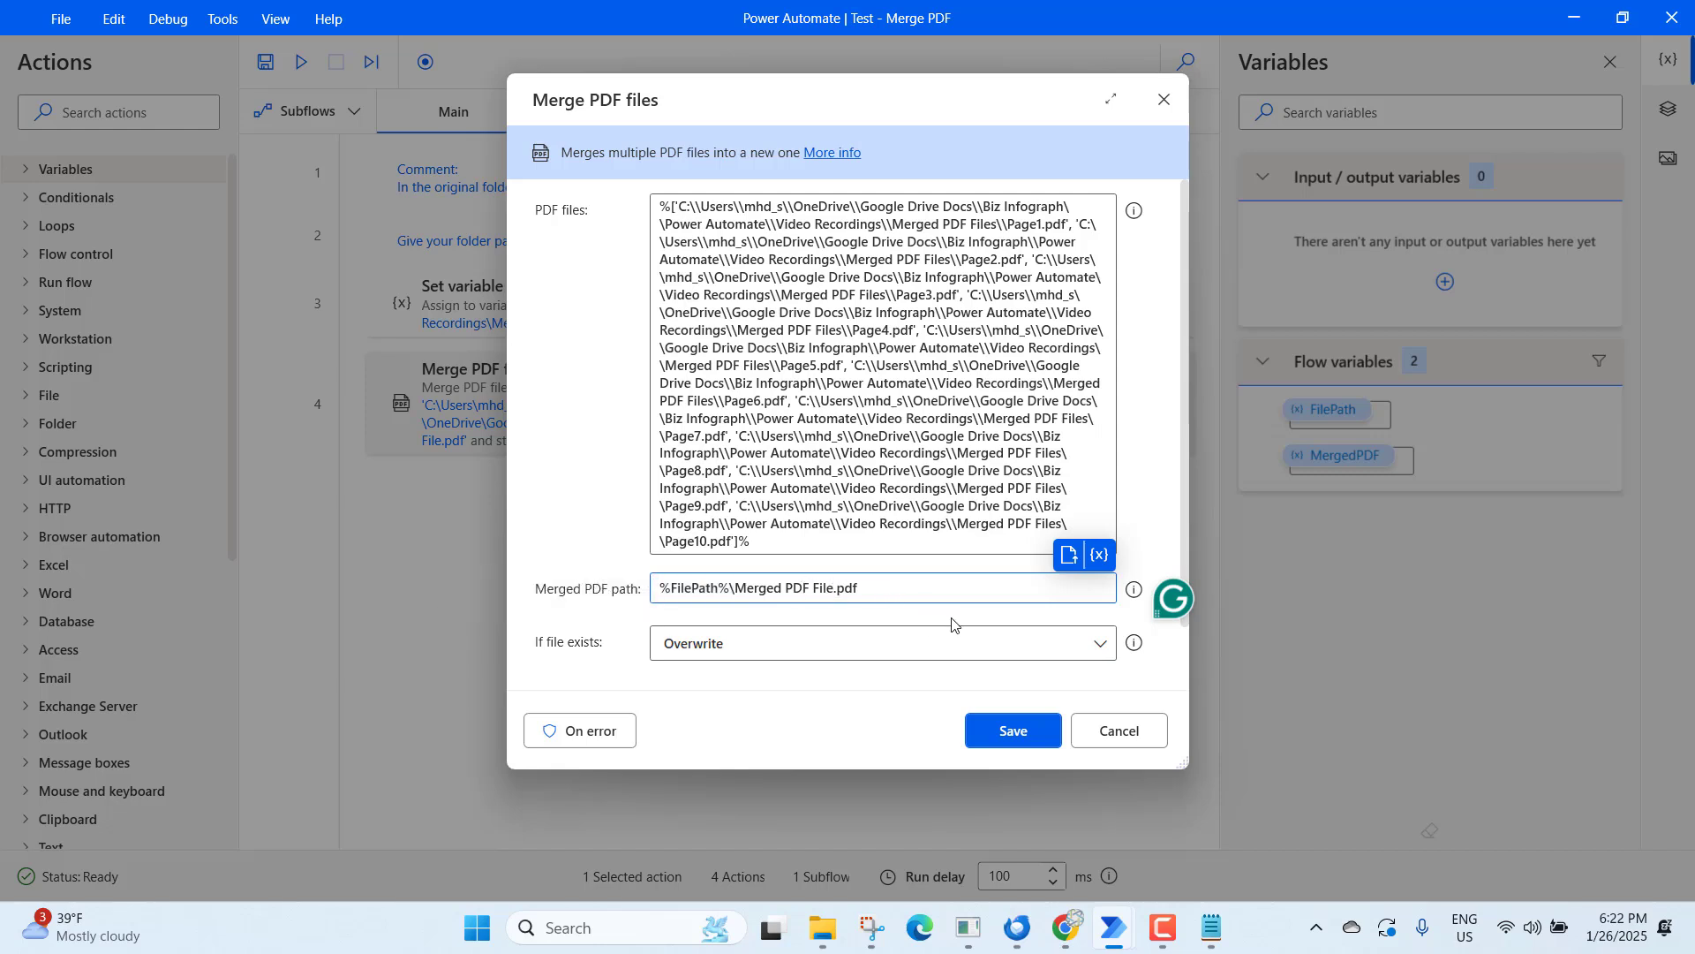
text(-tE)
text(Test)
click(1004, 729)
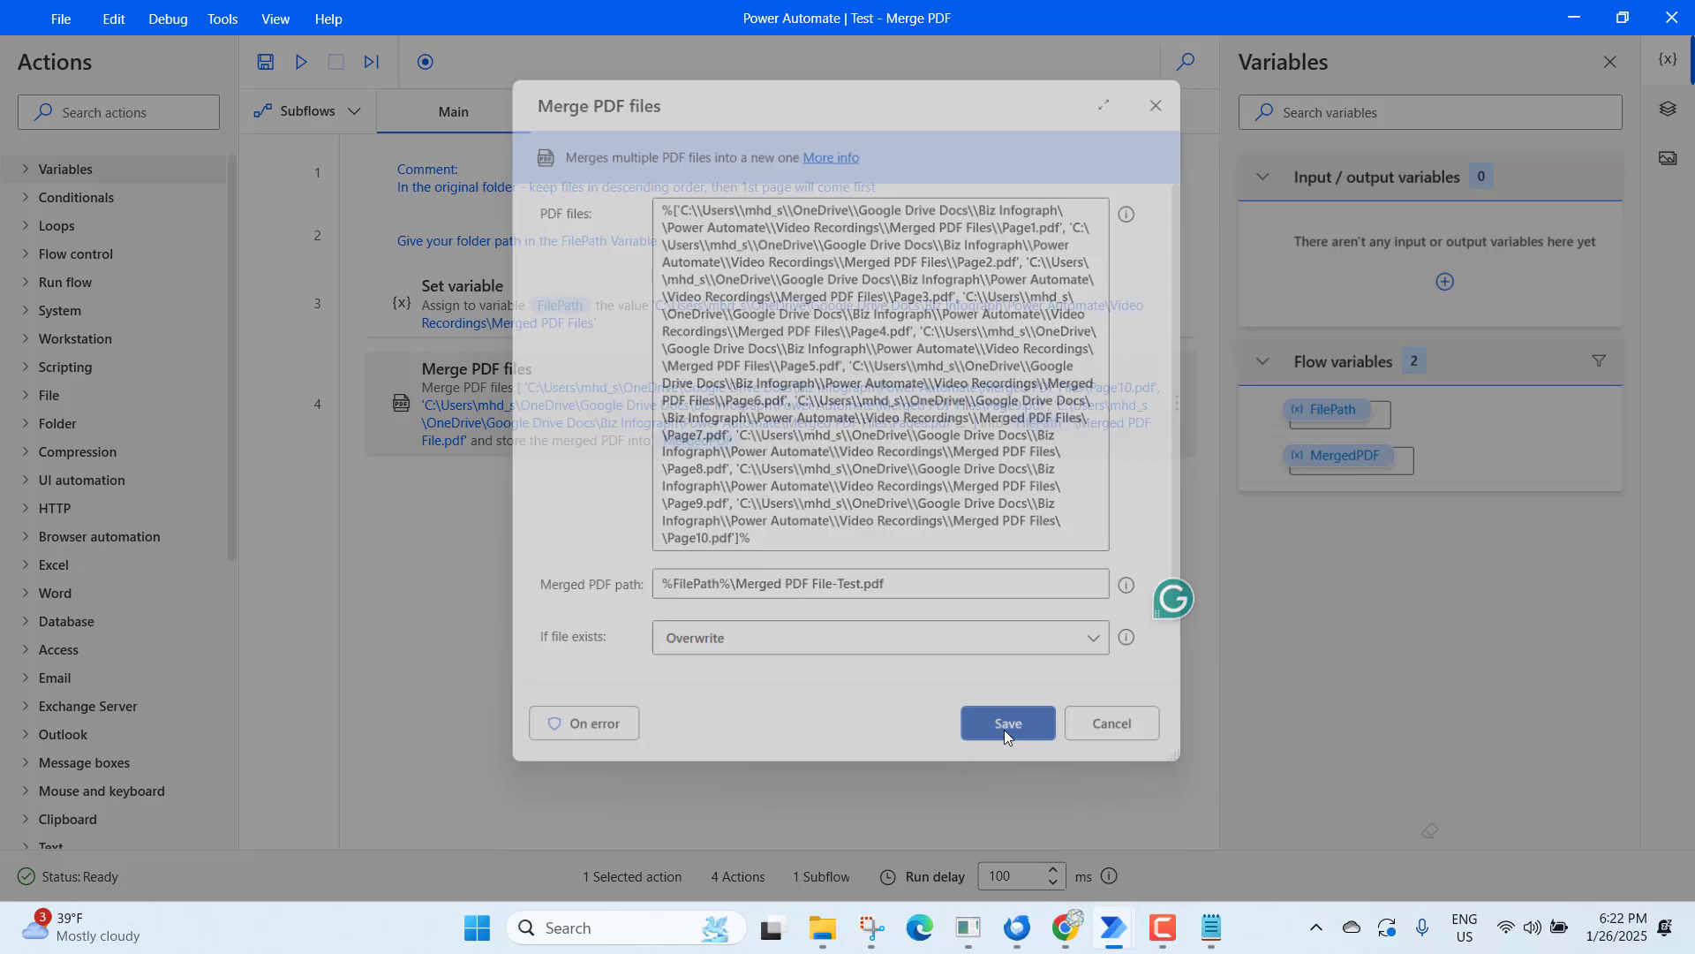
- Save the Test - Merge PDF flow and run it
click(267, 62)
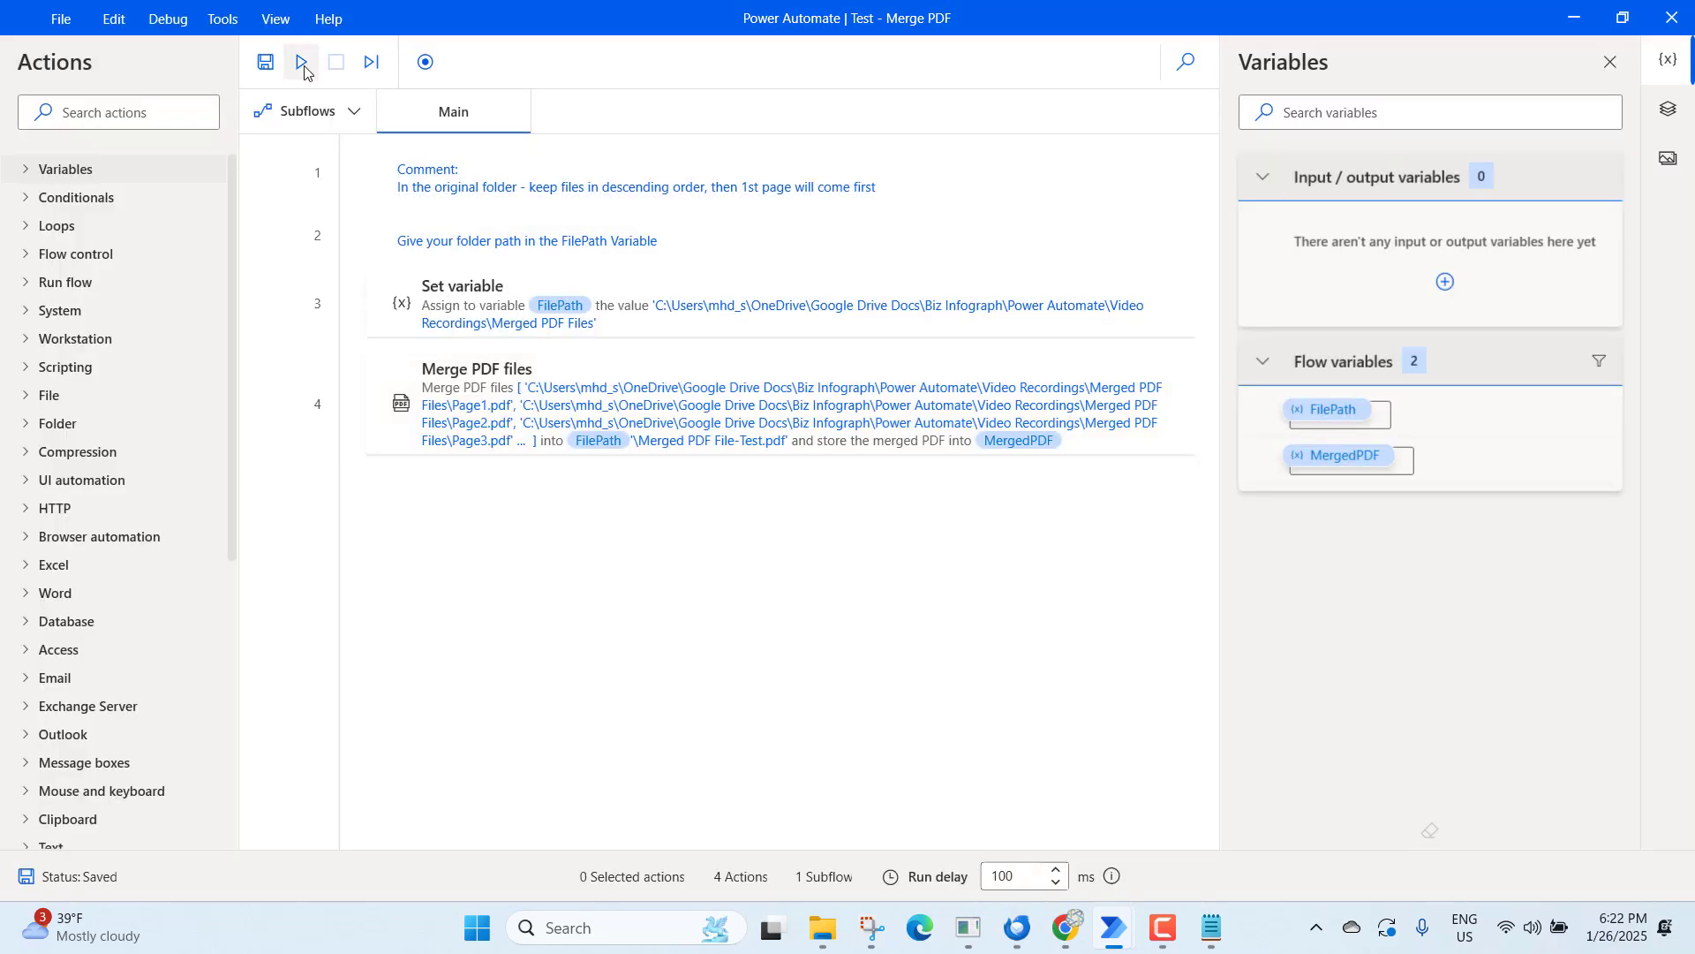
click(301, 62)
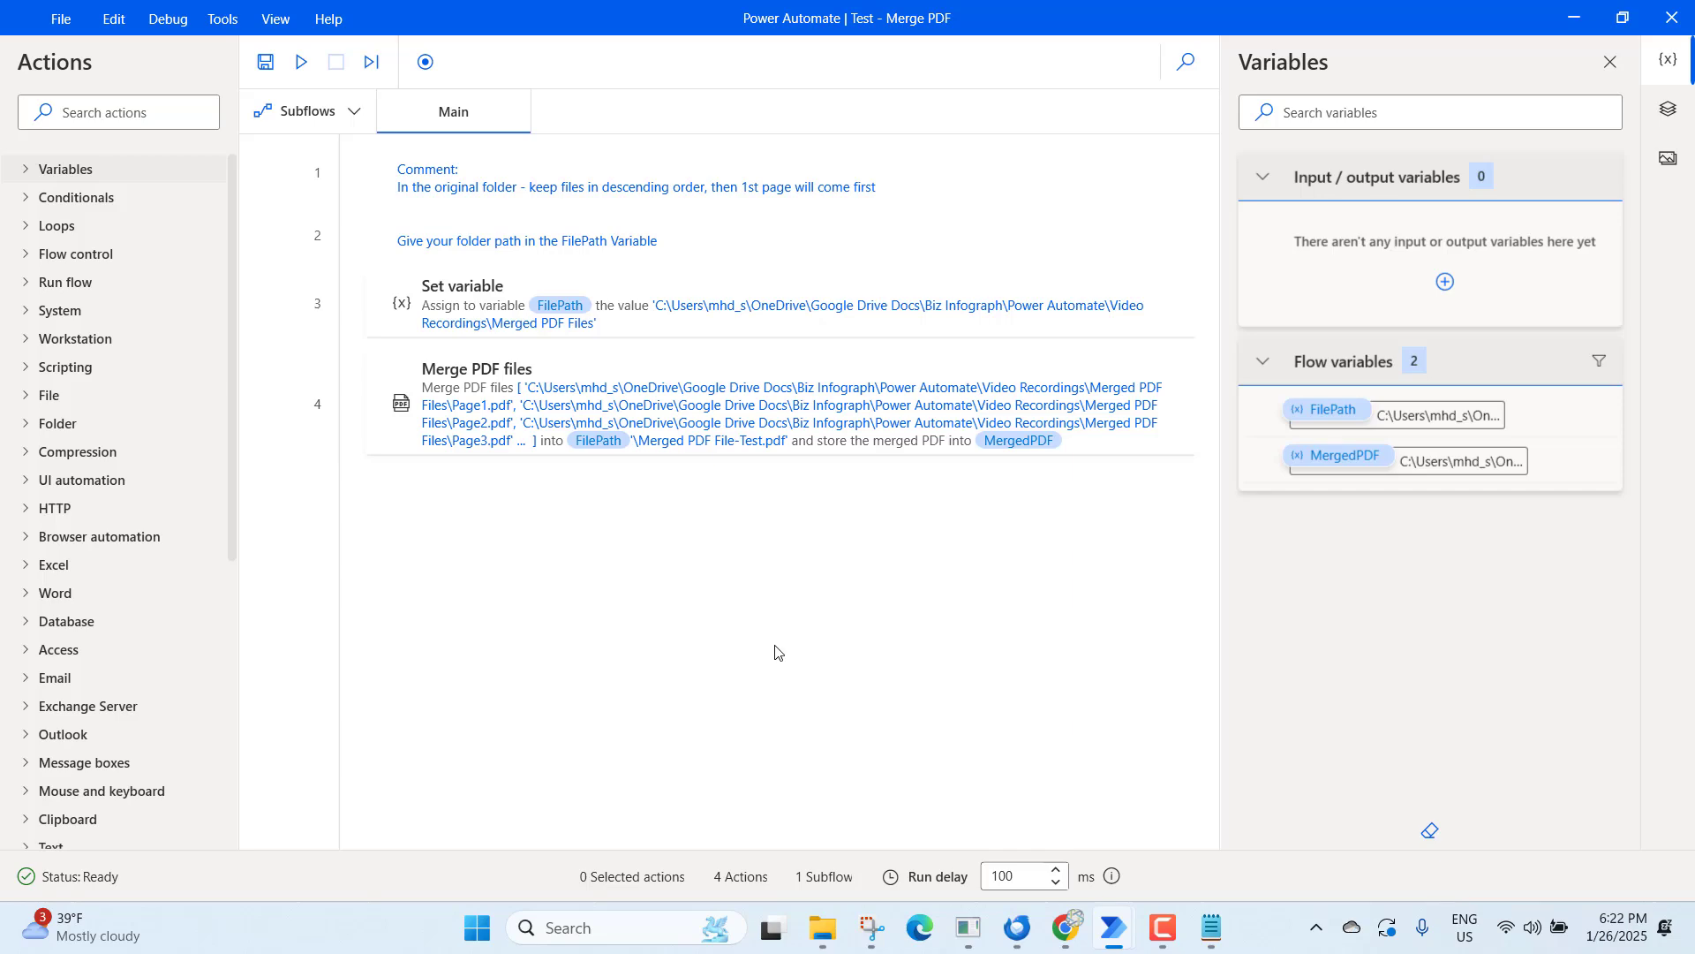
- Switch to File Explorer, open Merged PDF File-Test from the Merged PDF Files folder, and check the order of its pages
mouse_move(827, 944)
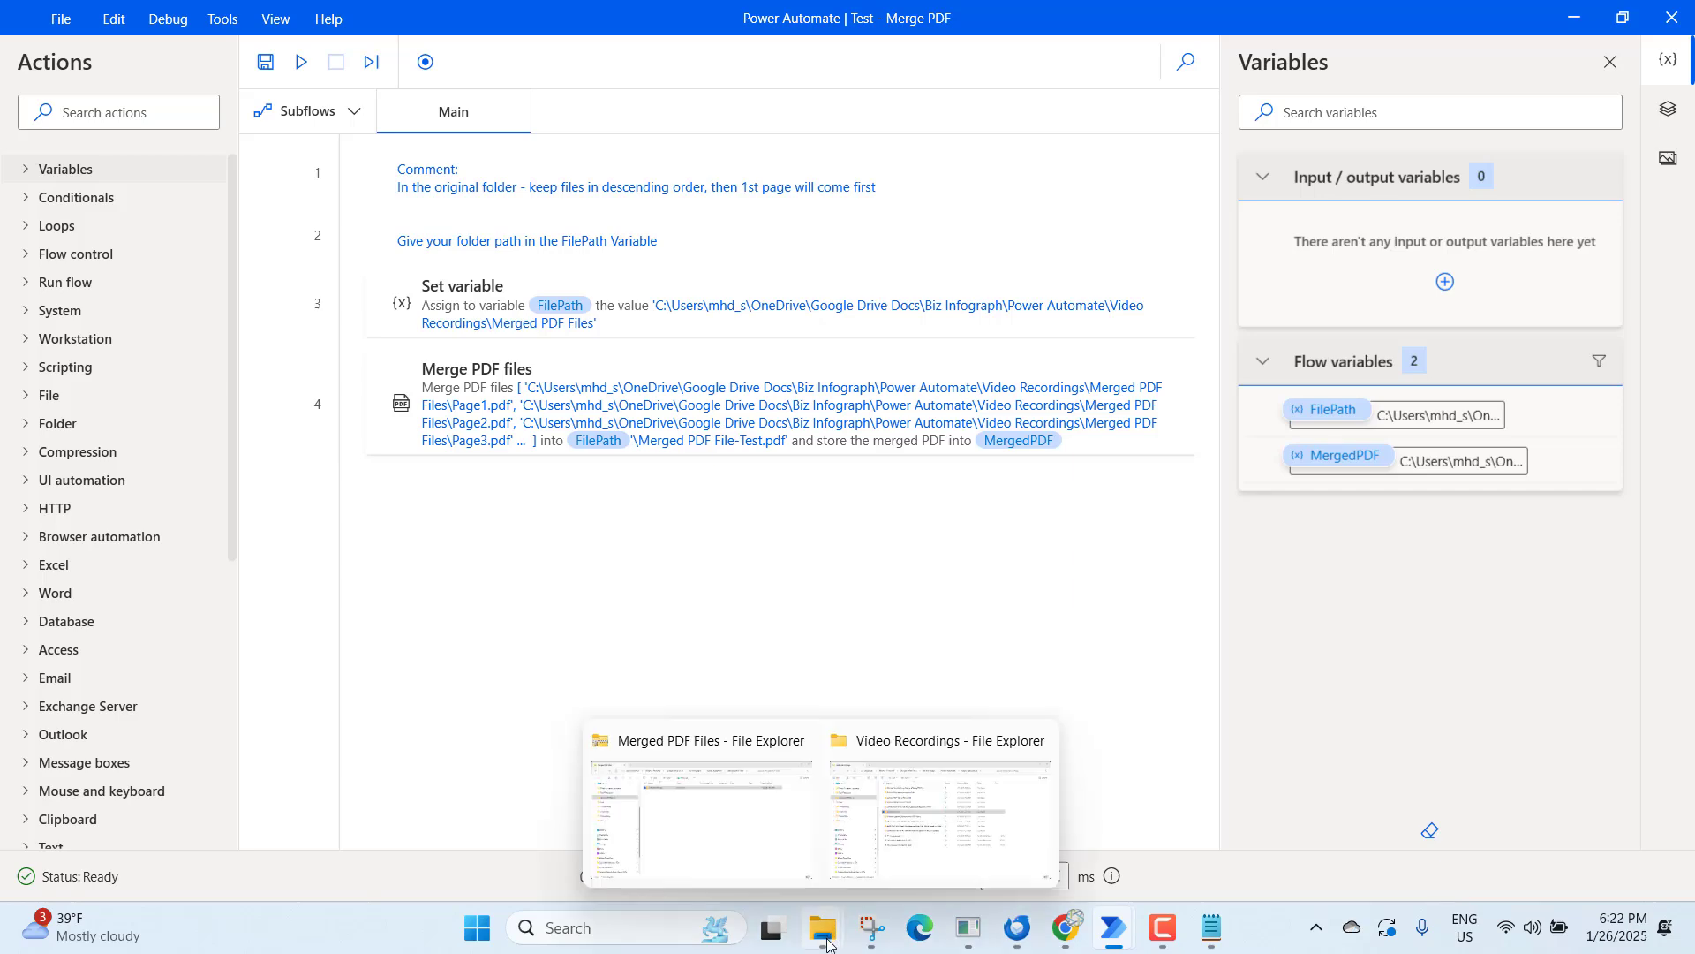
click(957, 875)
double_click(518, 388)
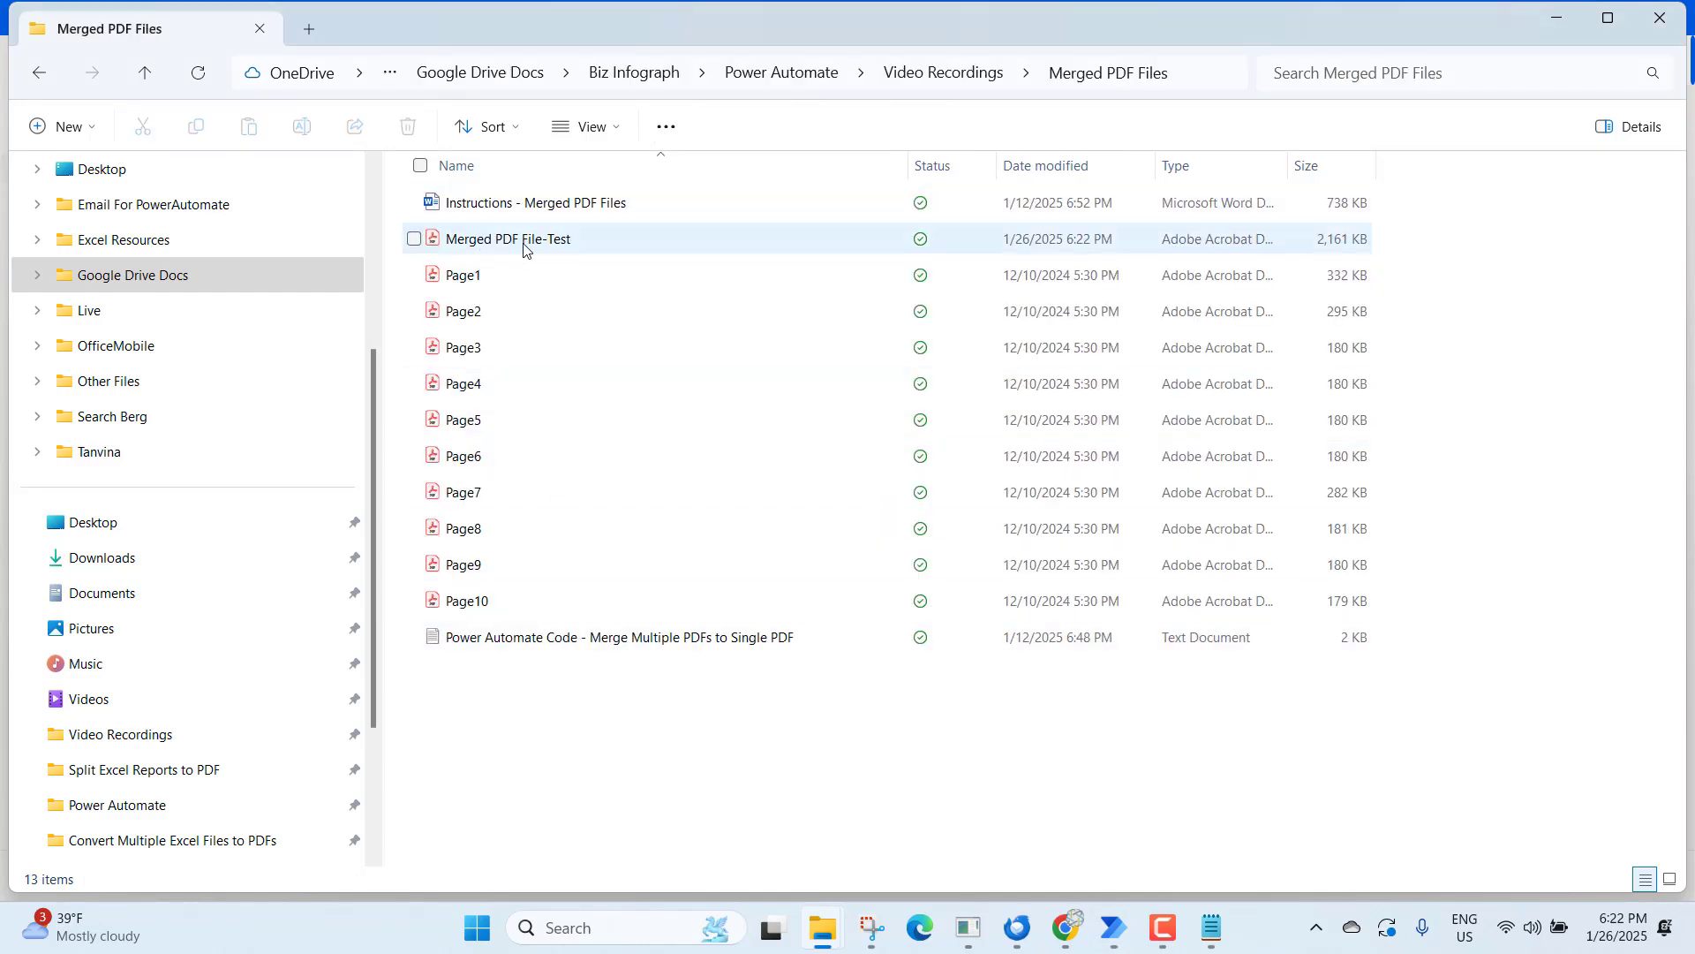
mouse_move(510, 250)
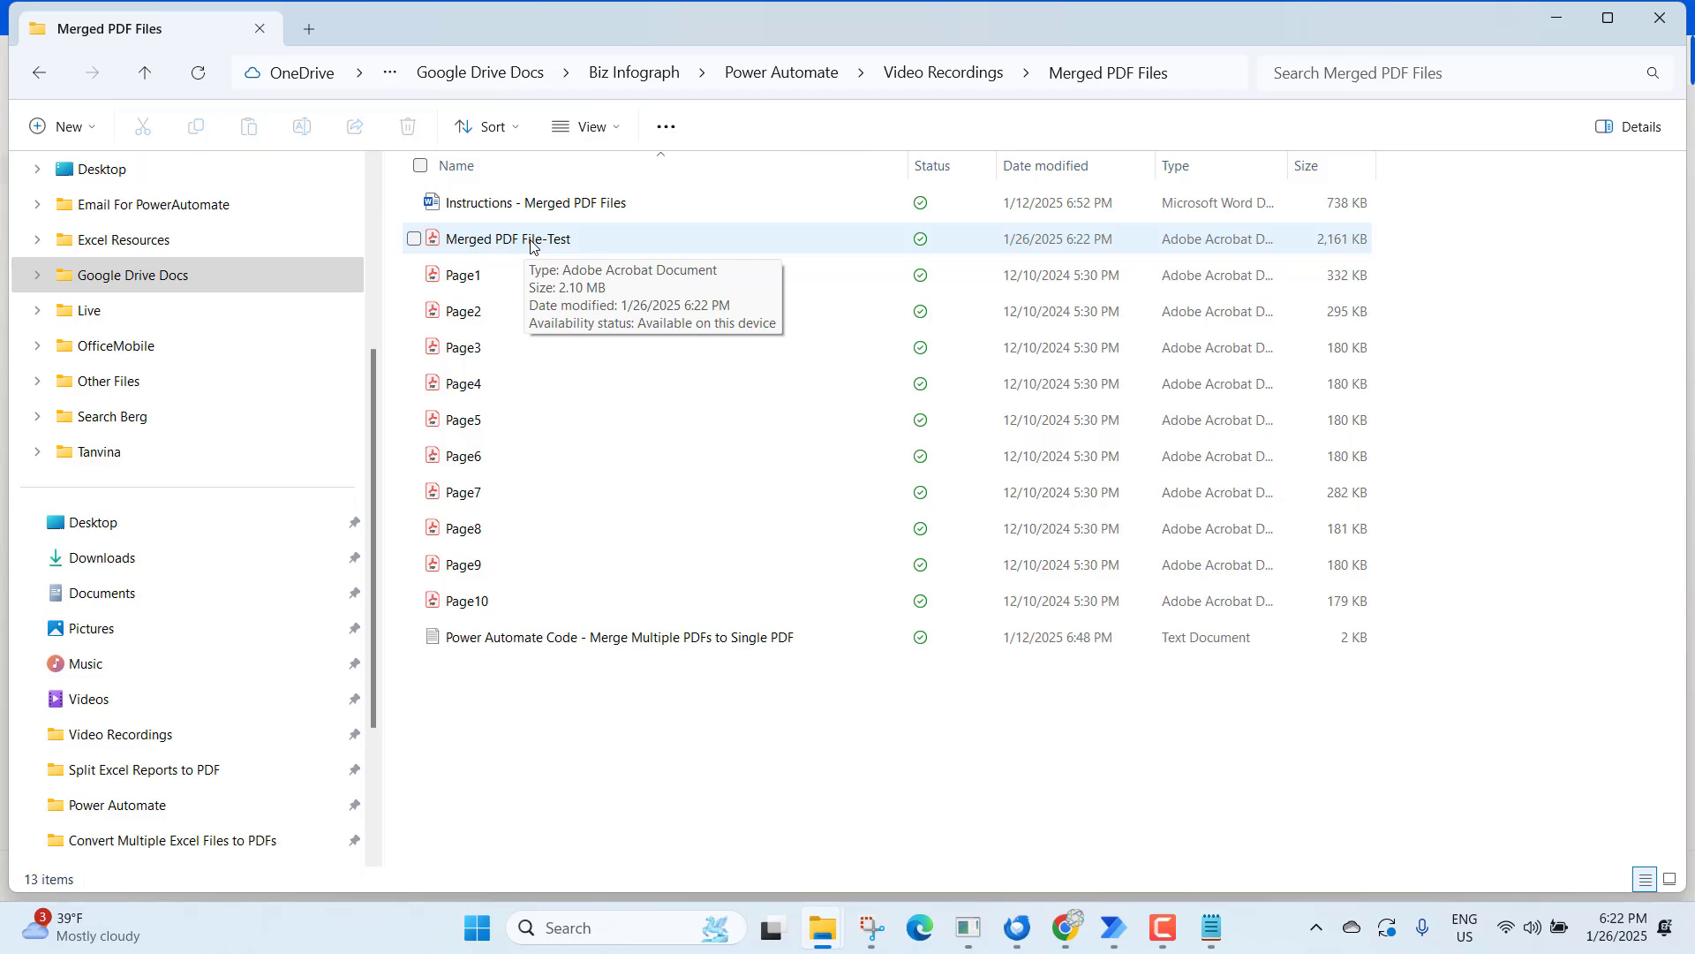
double_click(533, 247)
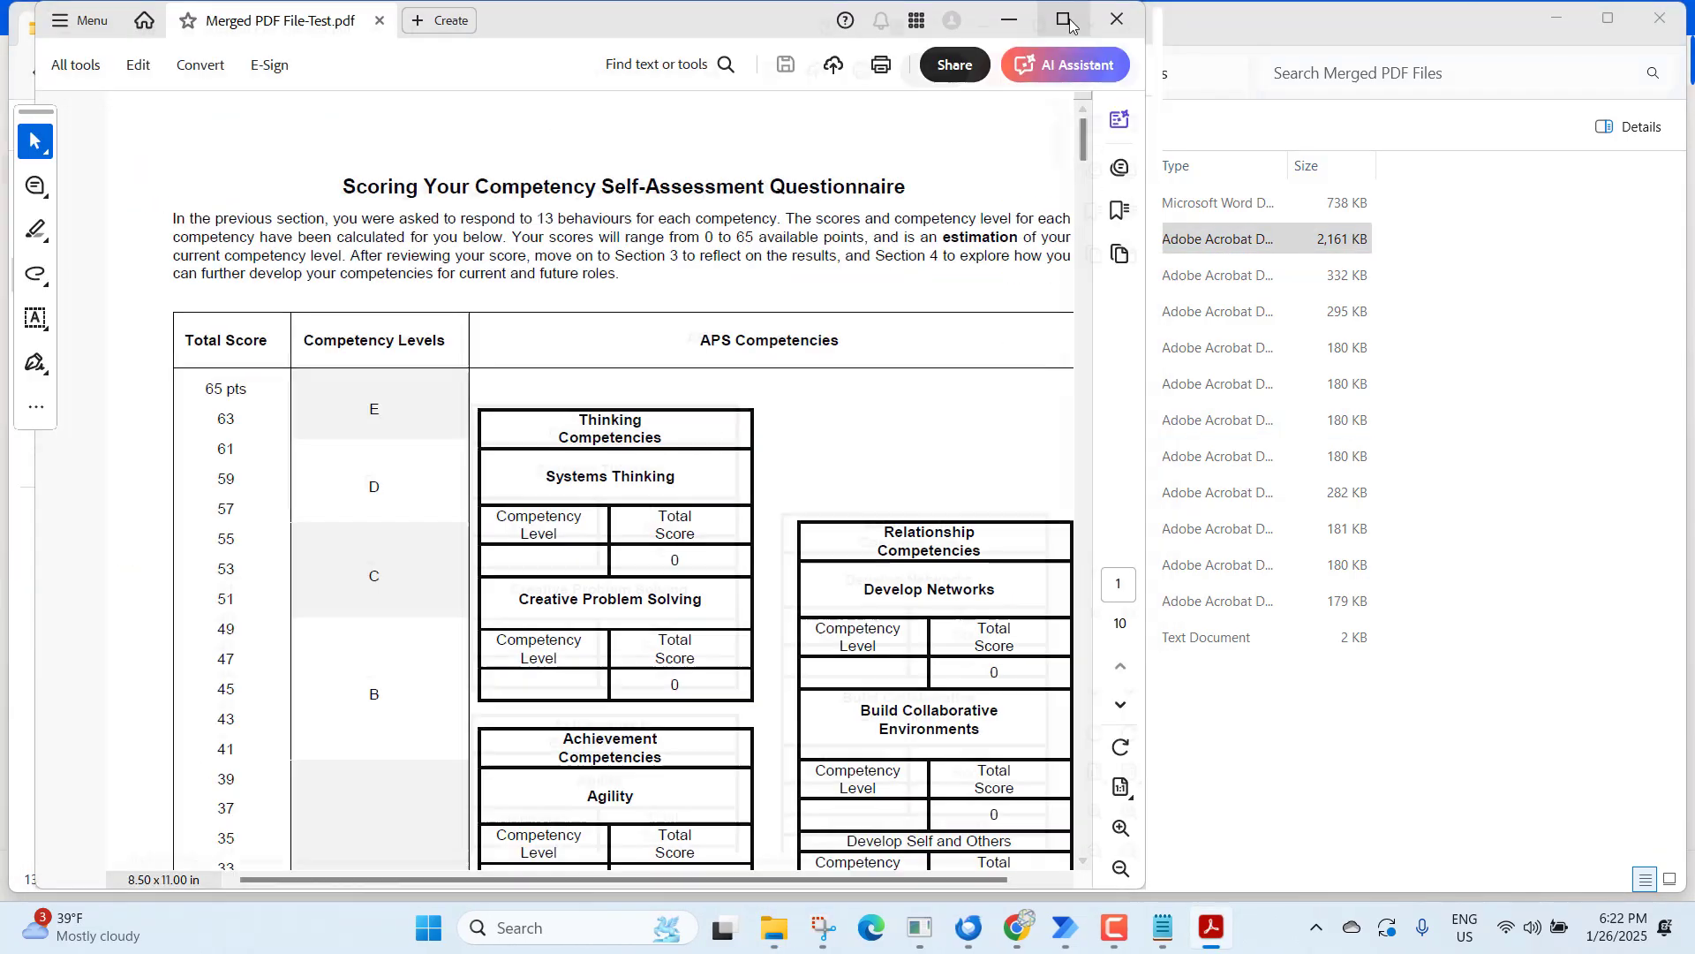
click(1063, 19)
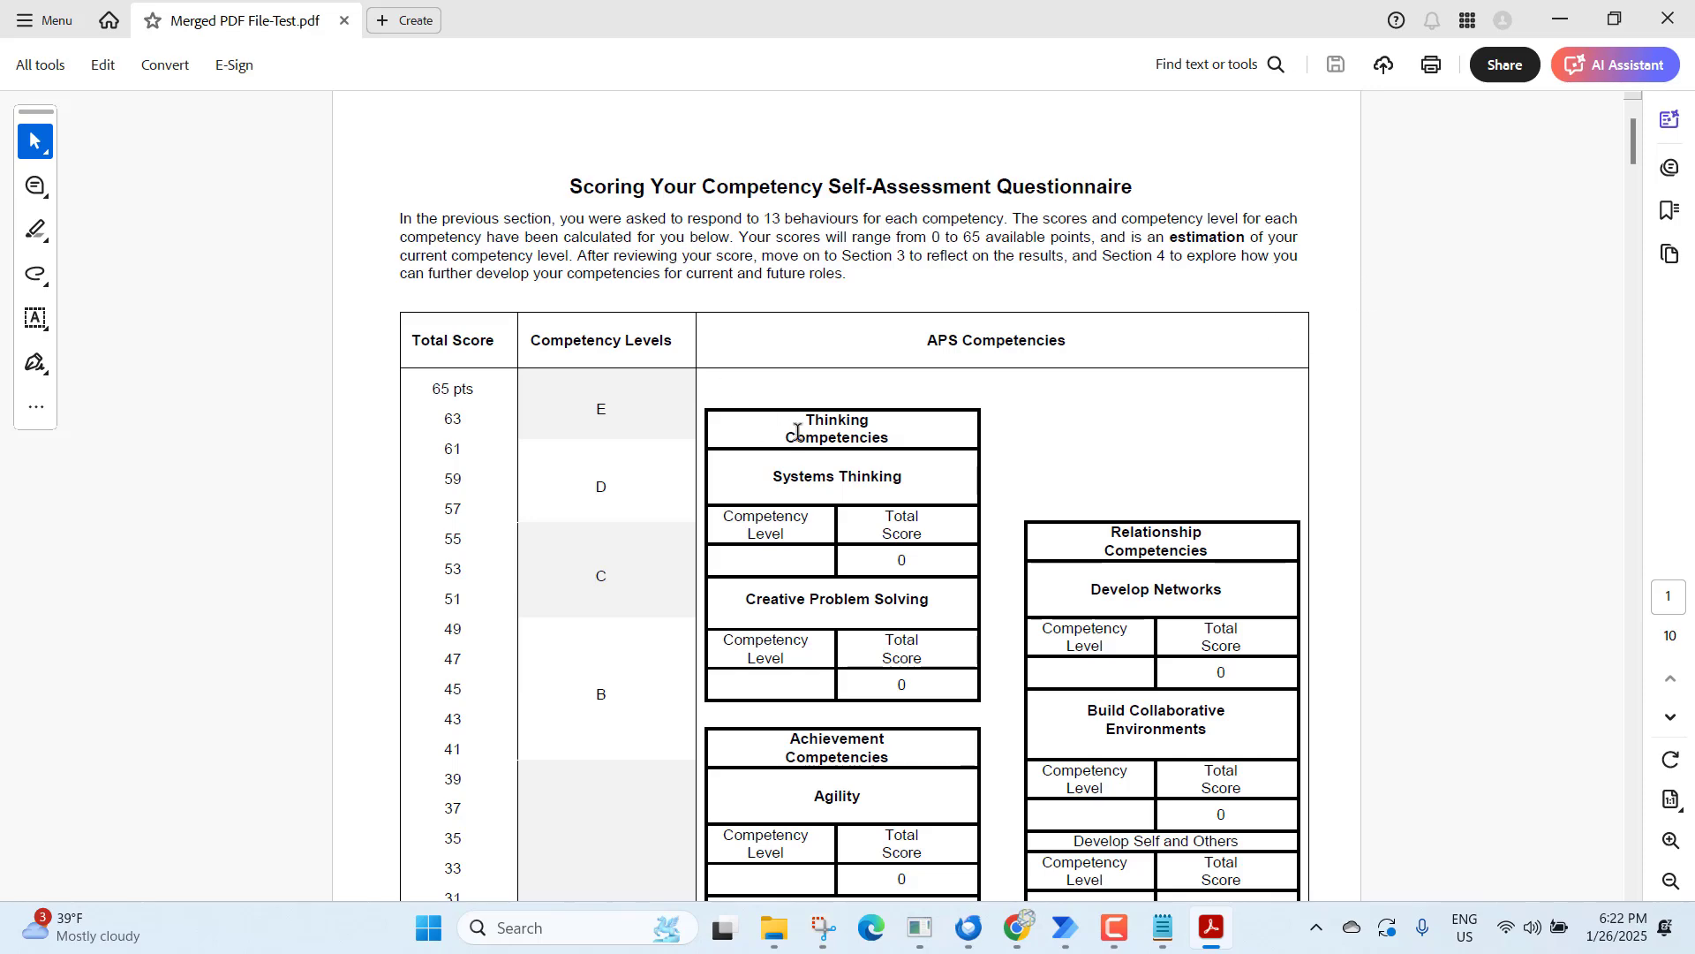
scroll(797, 432, down, 6)
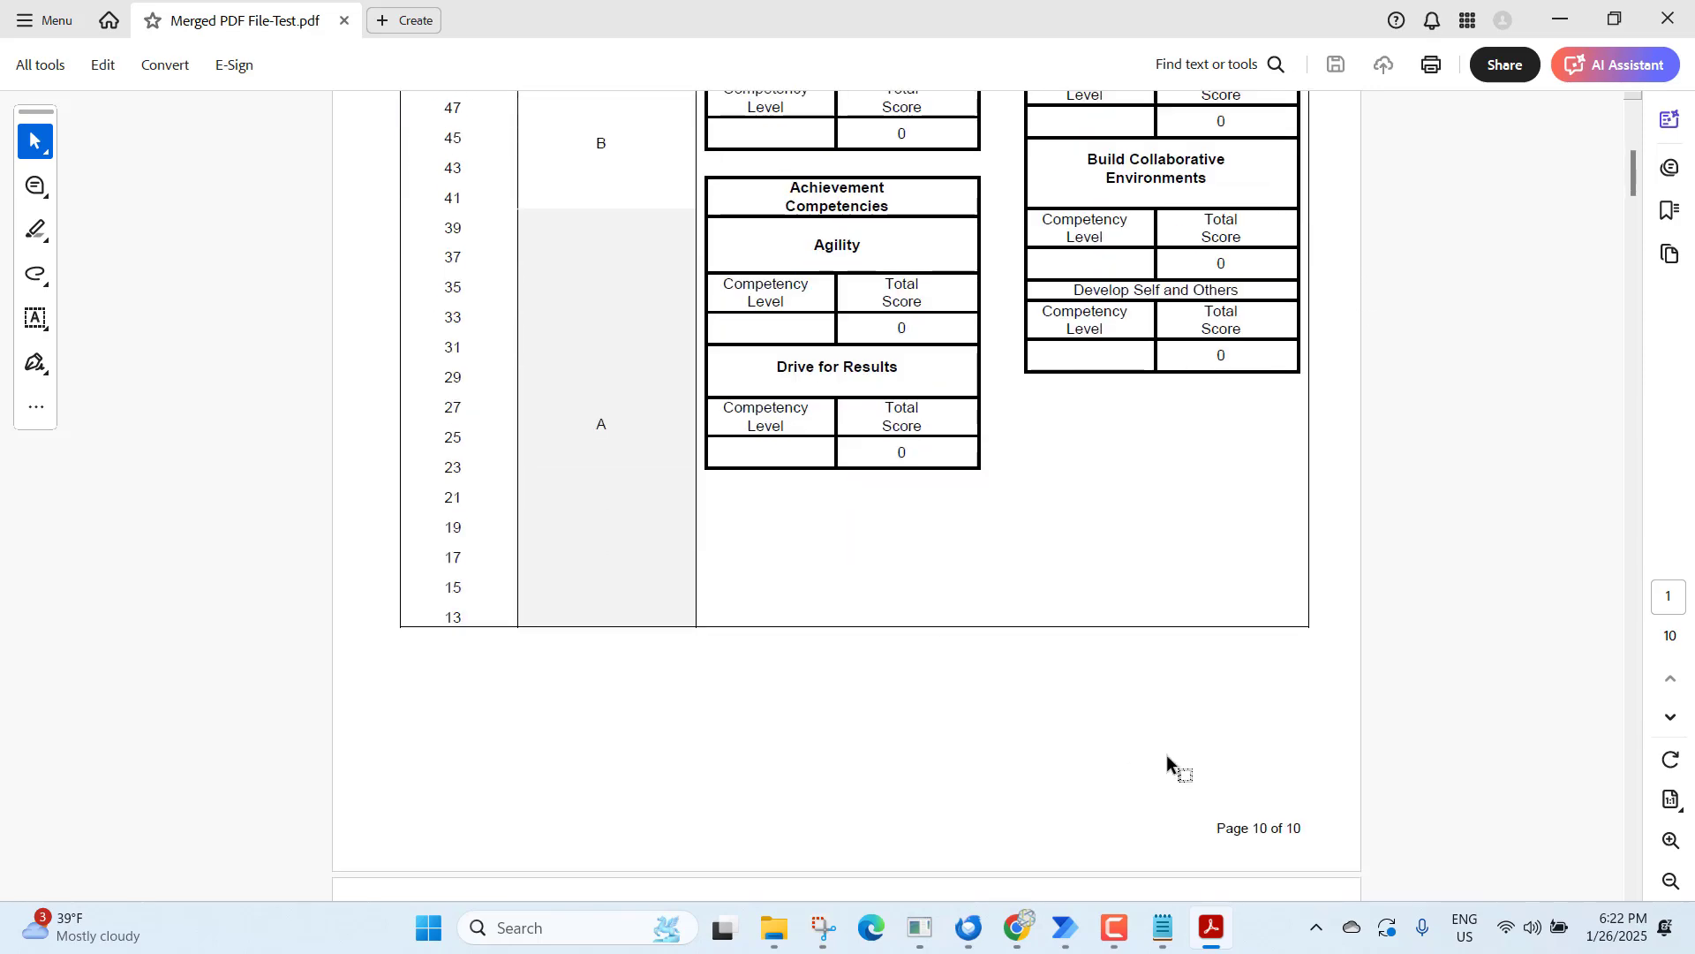
scroll(980, 462, up, 8)
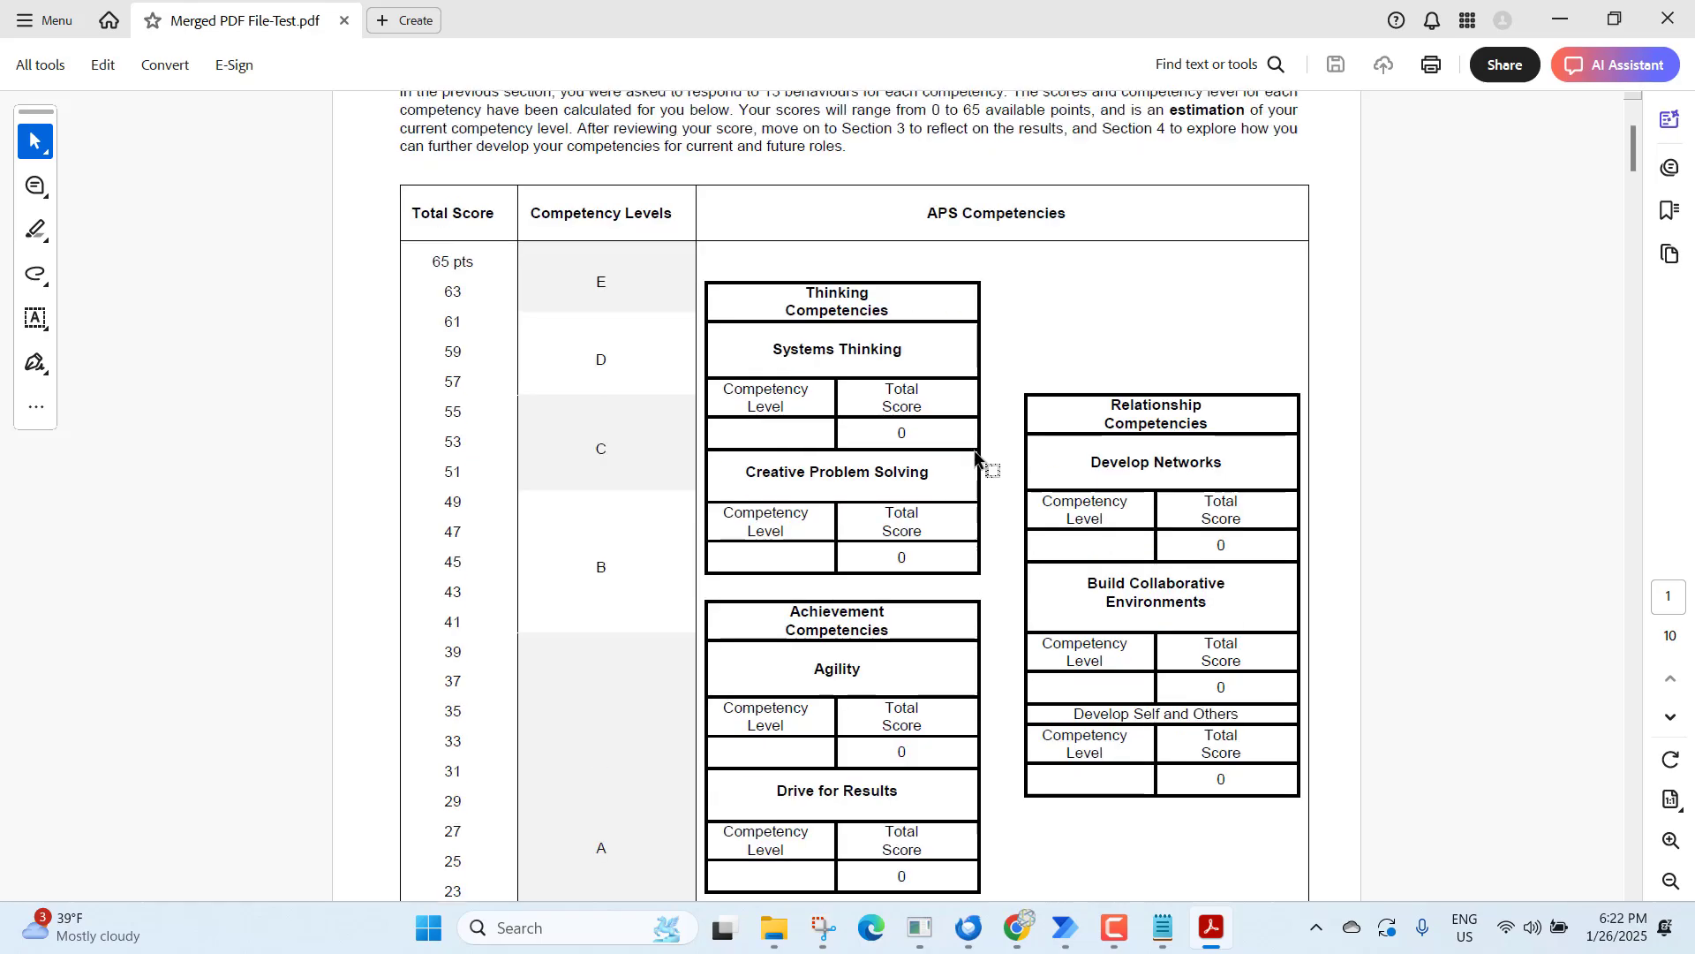
scroll(987, 517, down, 7)
scroll(987, 516, down, 6)
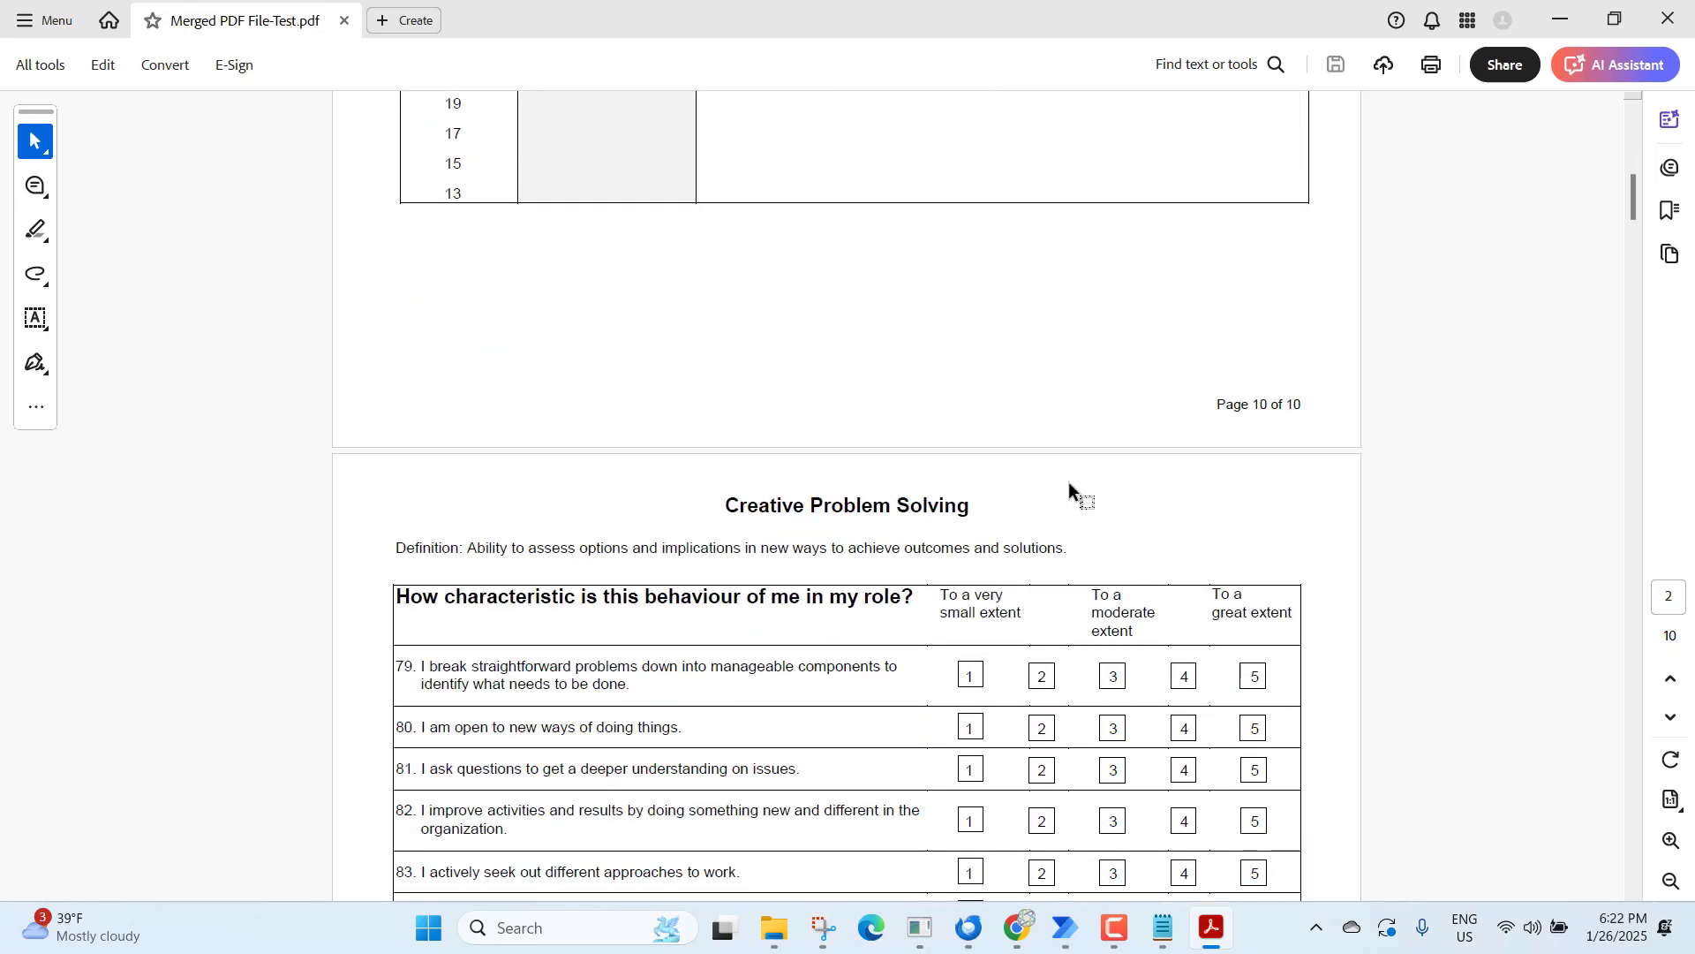
- Check the last page of the merged PDF, close it, and delete Merged PDF File-Test from the folder
drag(1629, 215, 1681, 893)
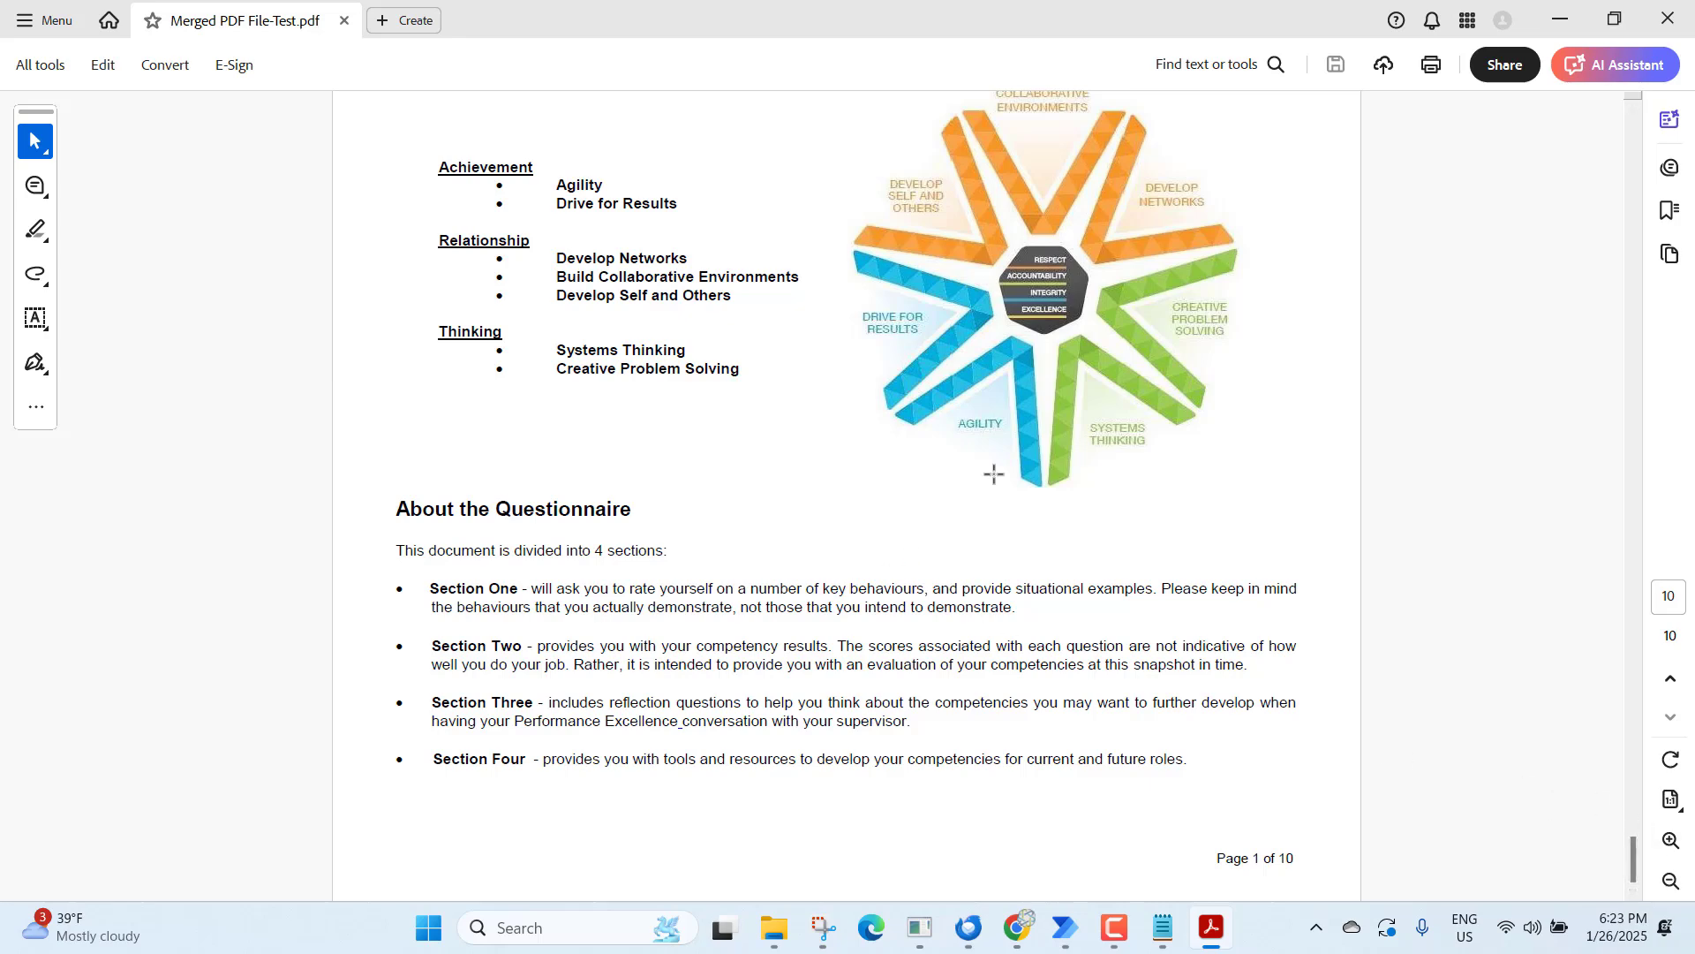
click(1668, 18)
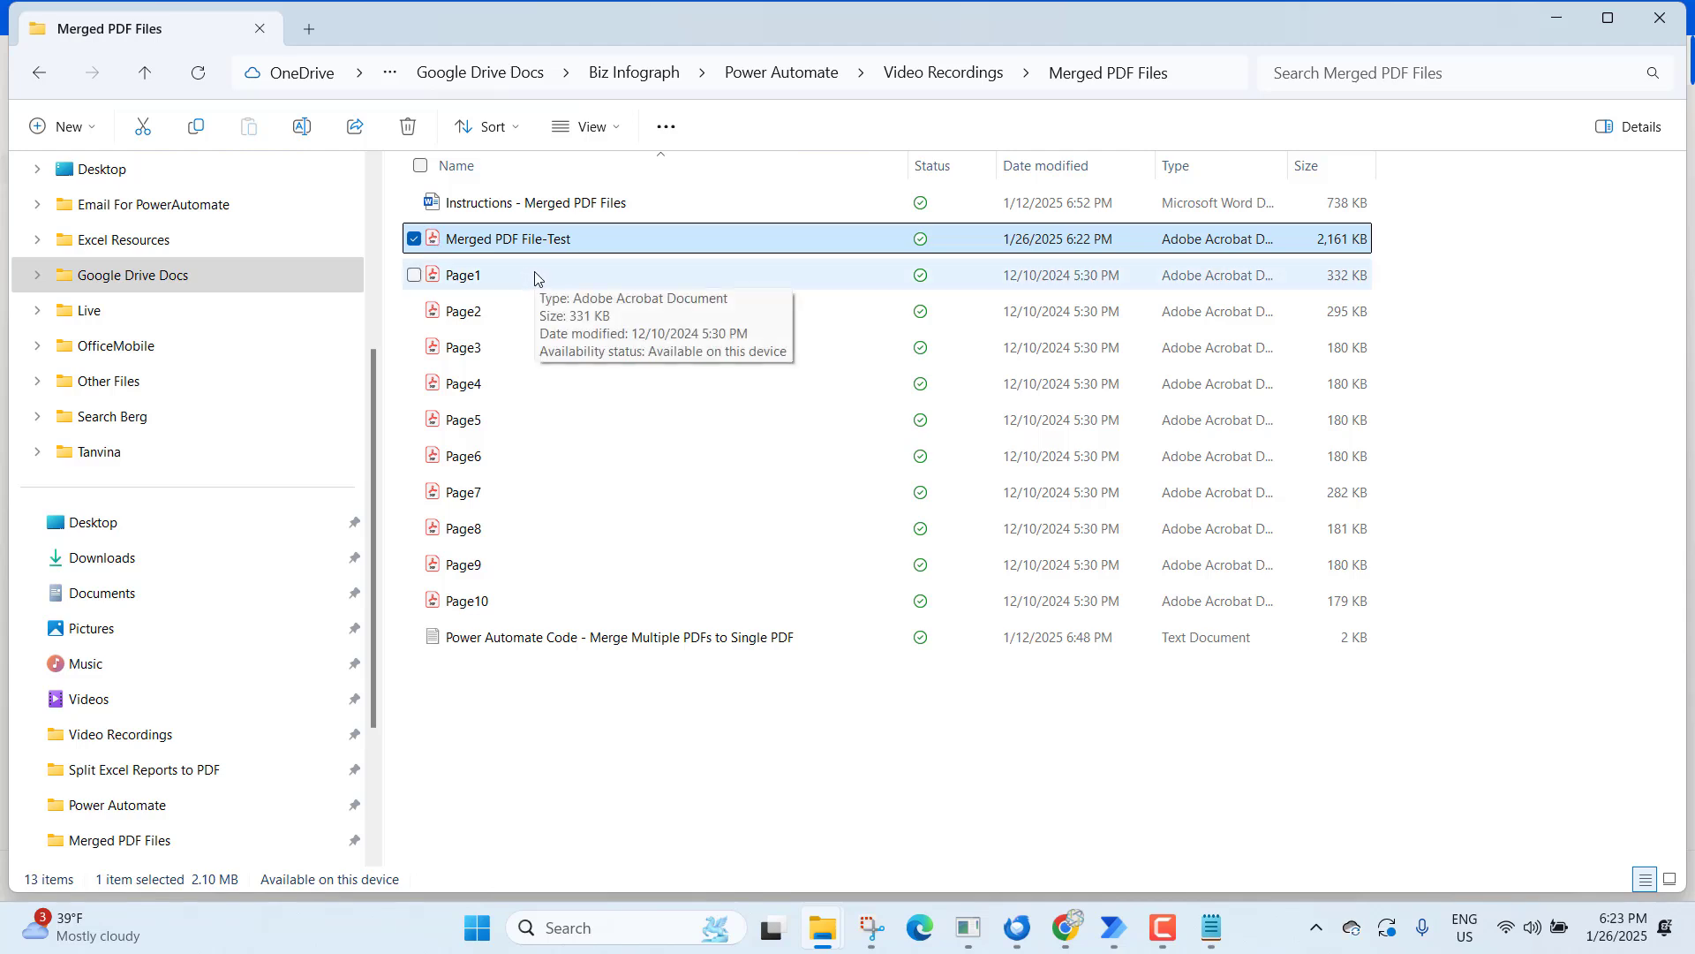
key(Delete)
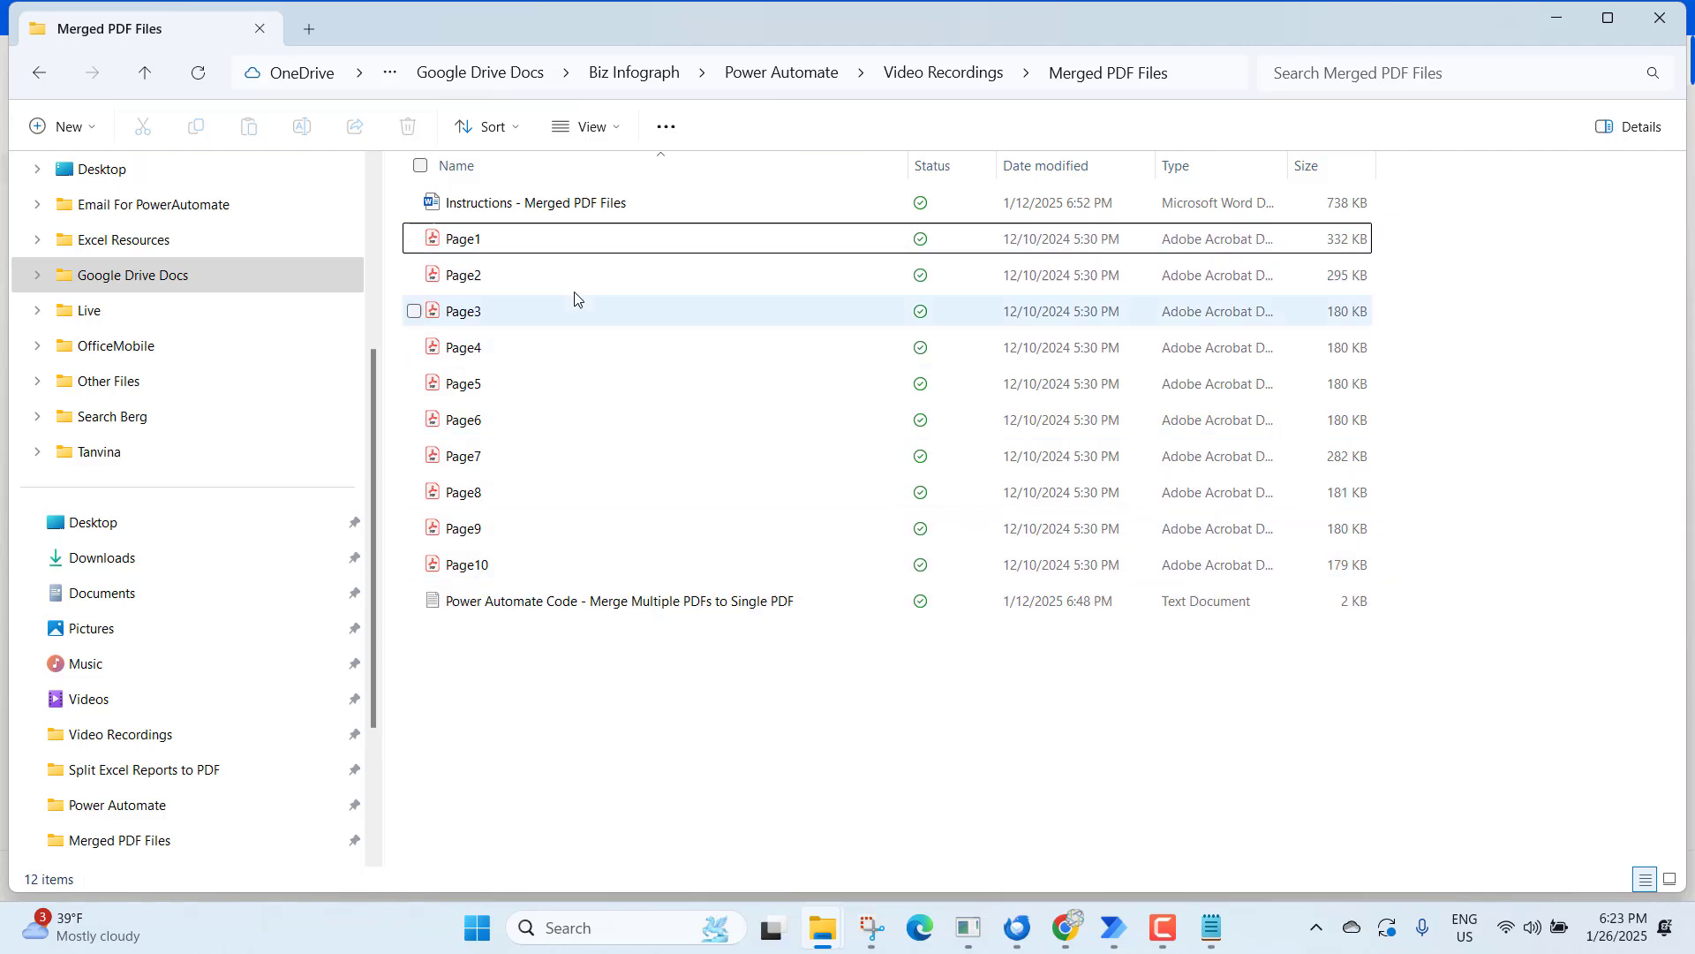
- Sort the Merged PDF Files folder by name in descending order, then switch to Power Automate and rerun the Test - Merge PDF flow
click(551, 164)
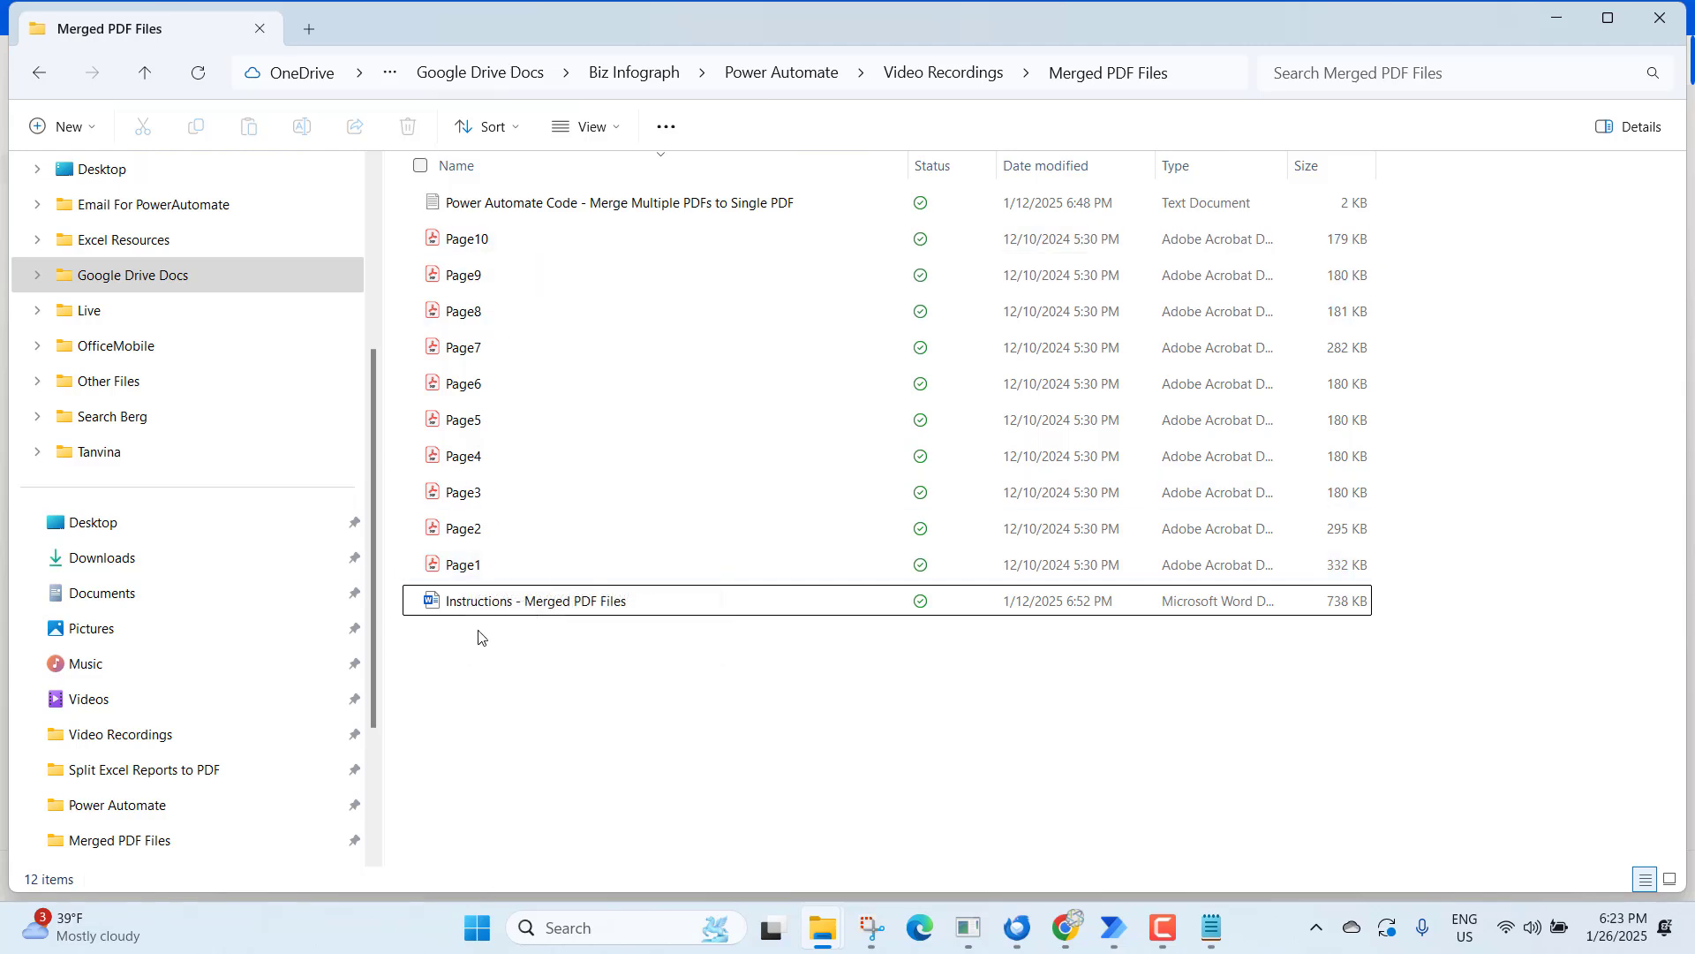
click(1114, 927)
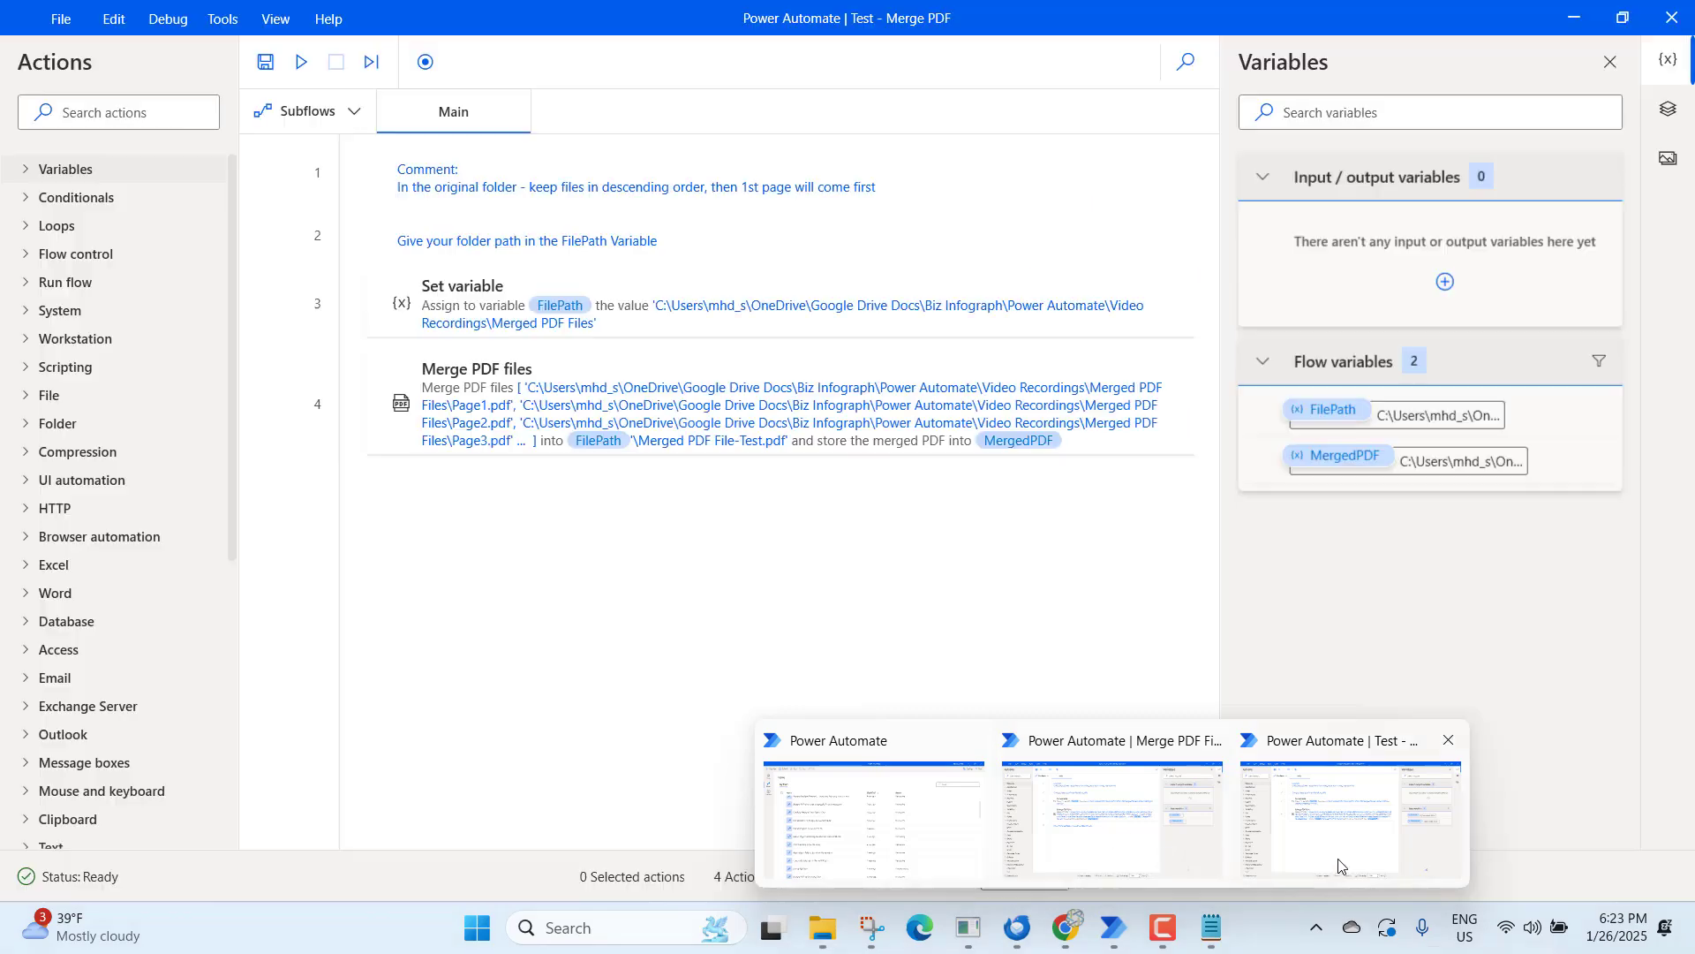
click(1340, 858)
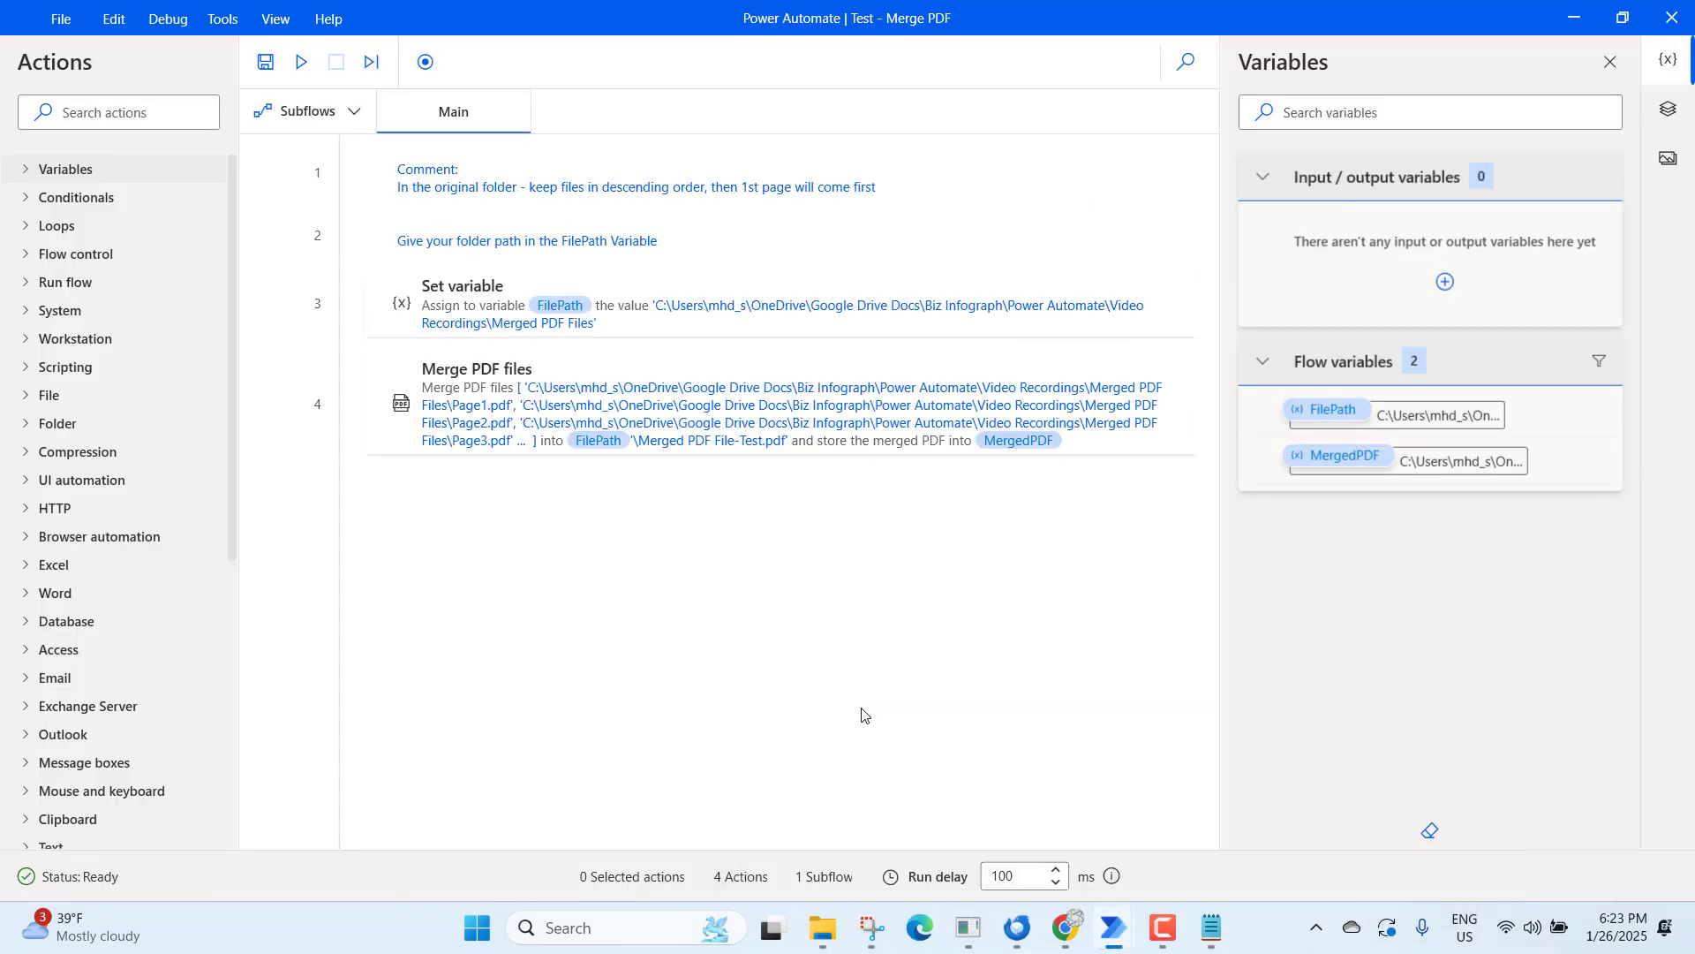
click(301, 62)
- Switch to File Explorer, check the page order in the regenerated Merged PDF File-Test, then close and delete the file
key(alt+Tab)
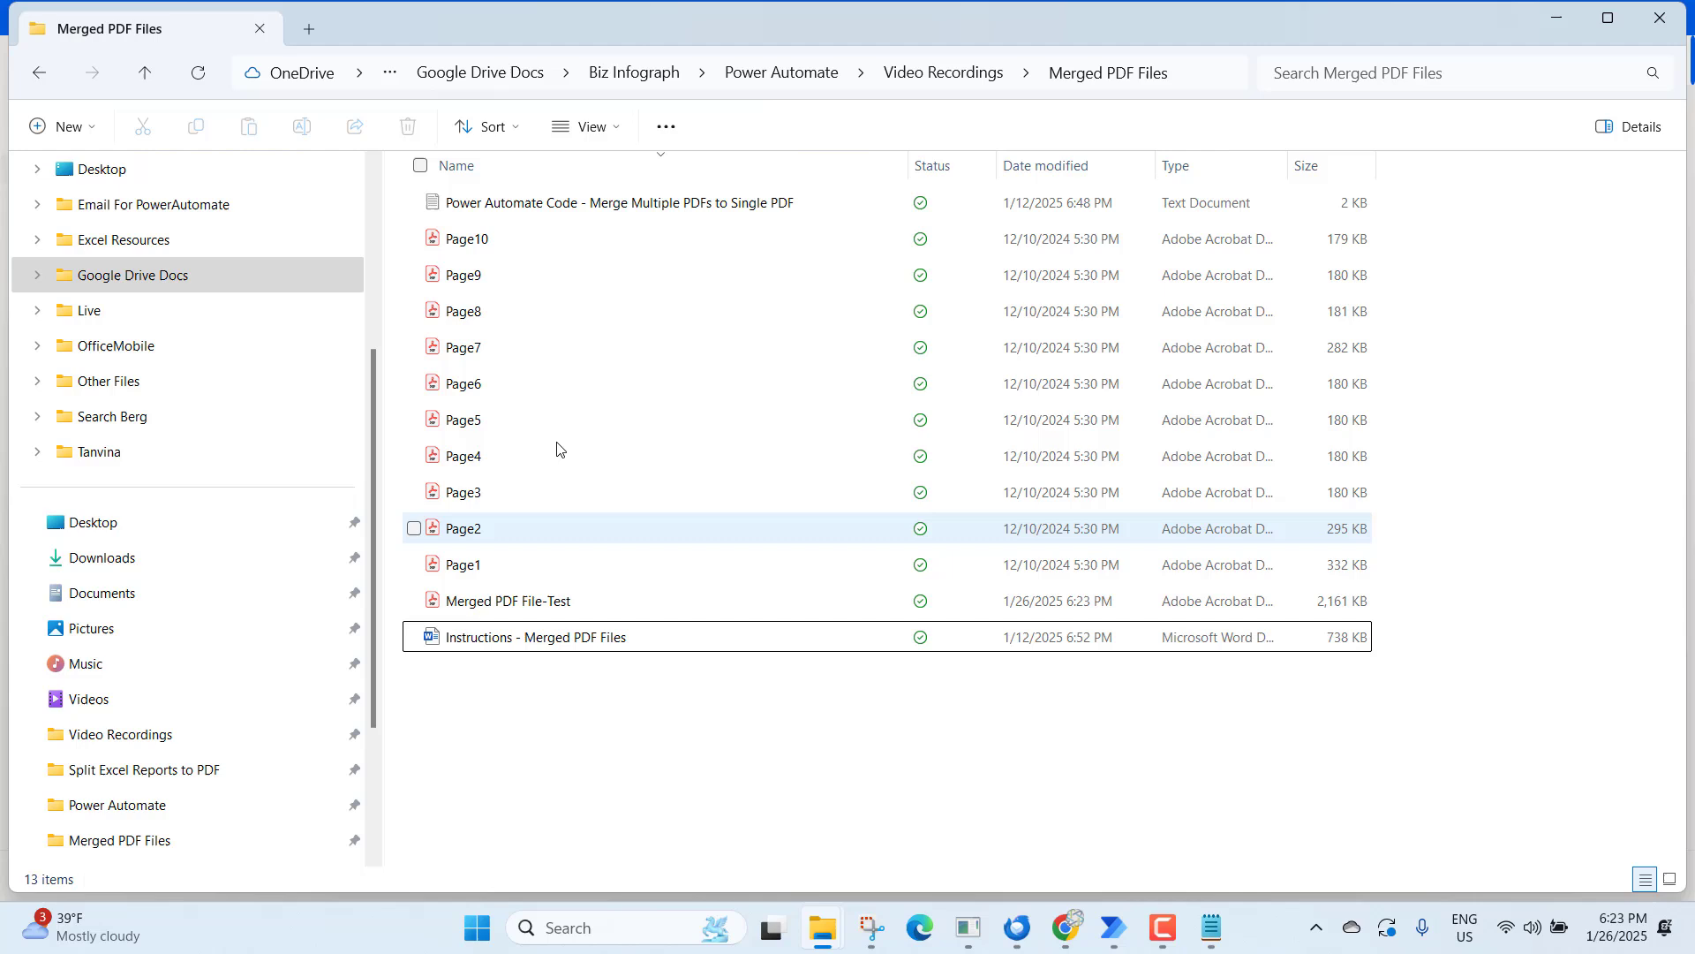
click(492, 603)
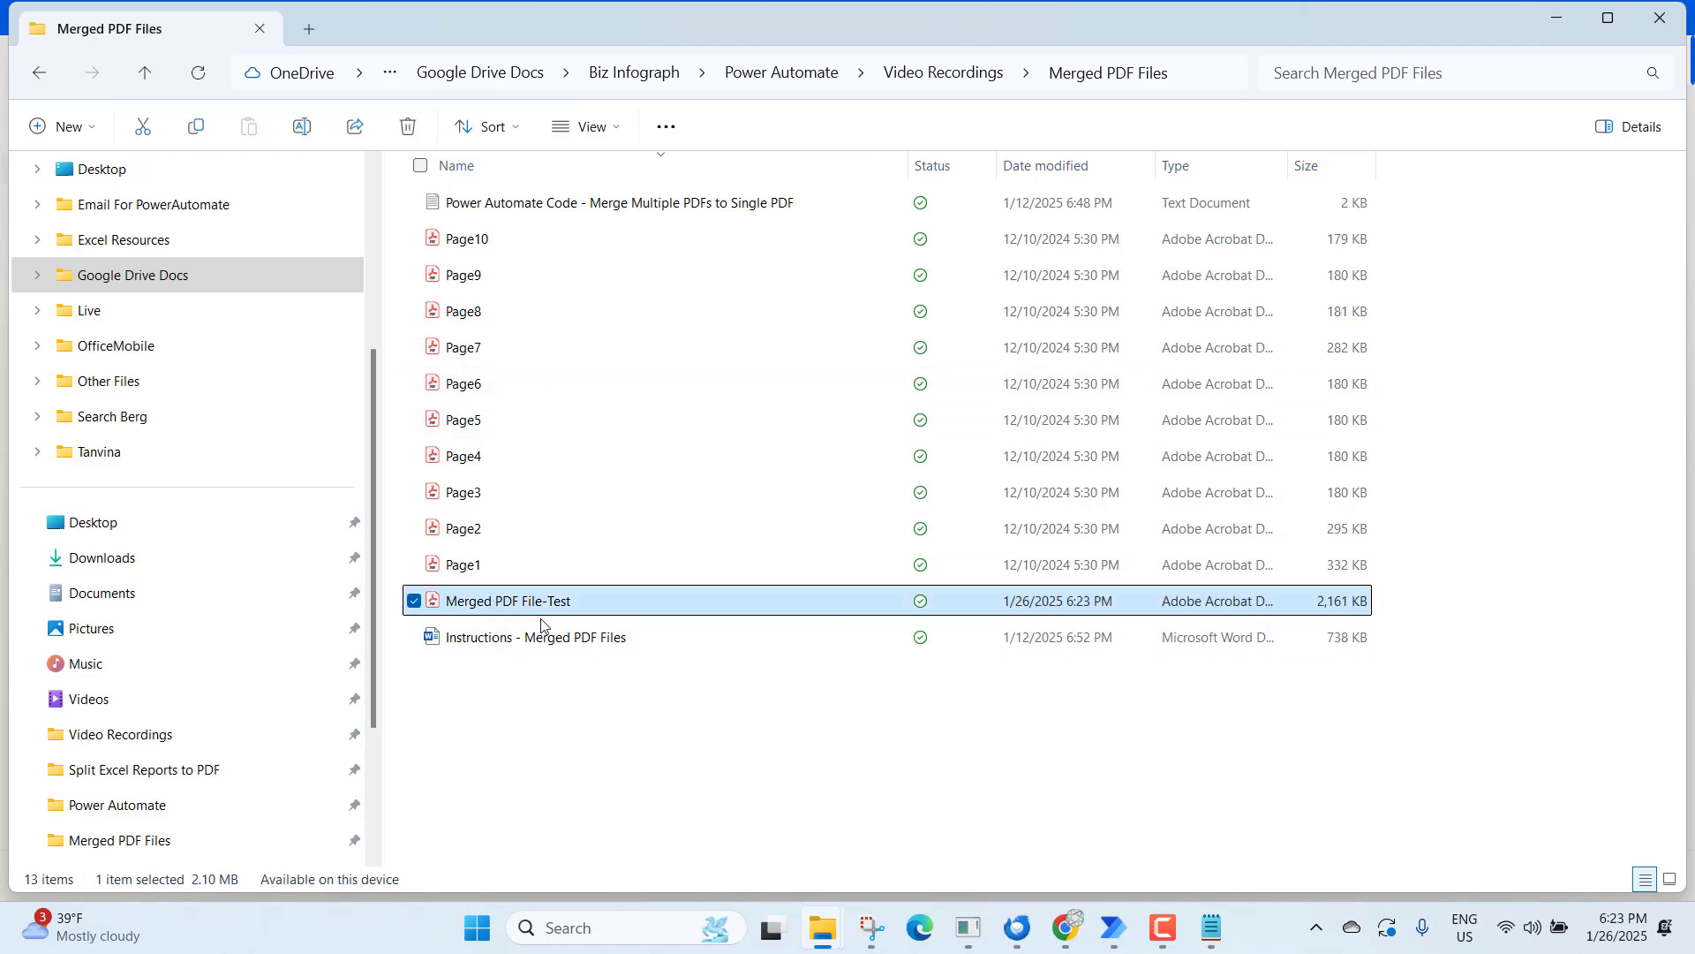
double_click(541, 616)
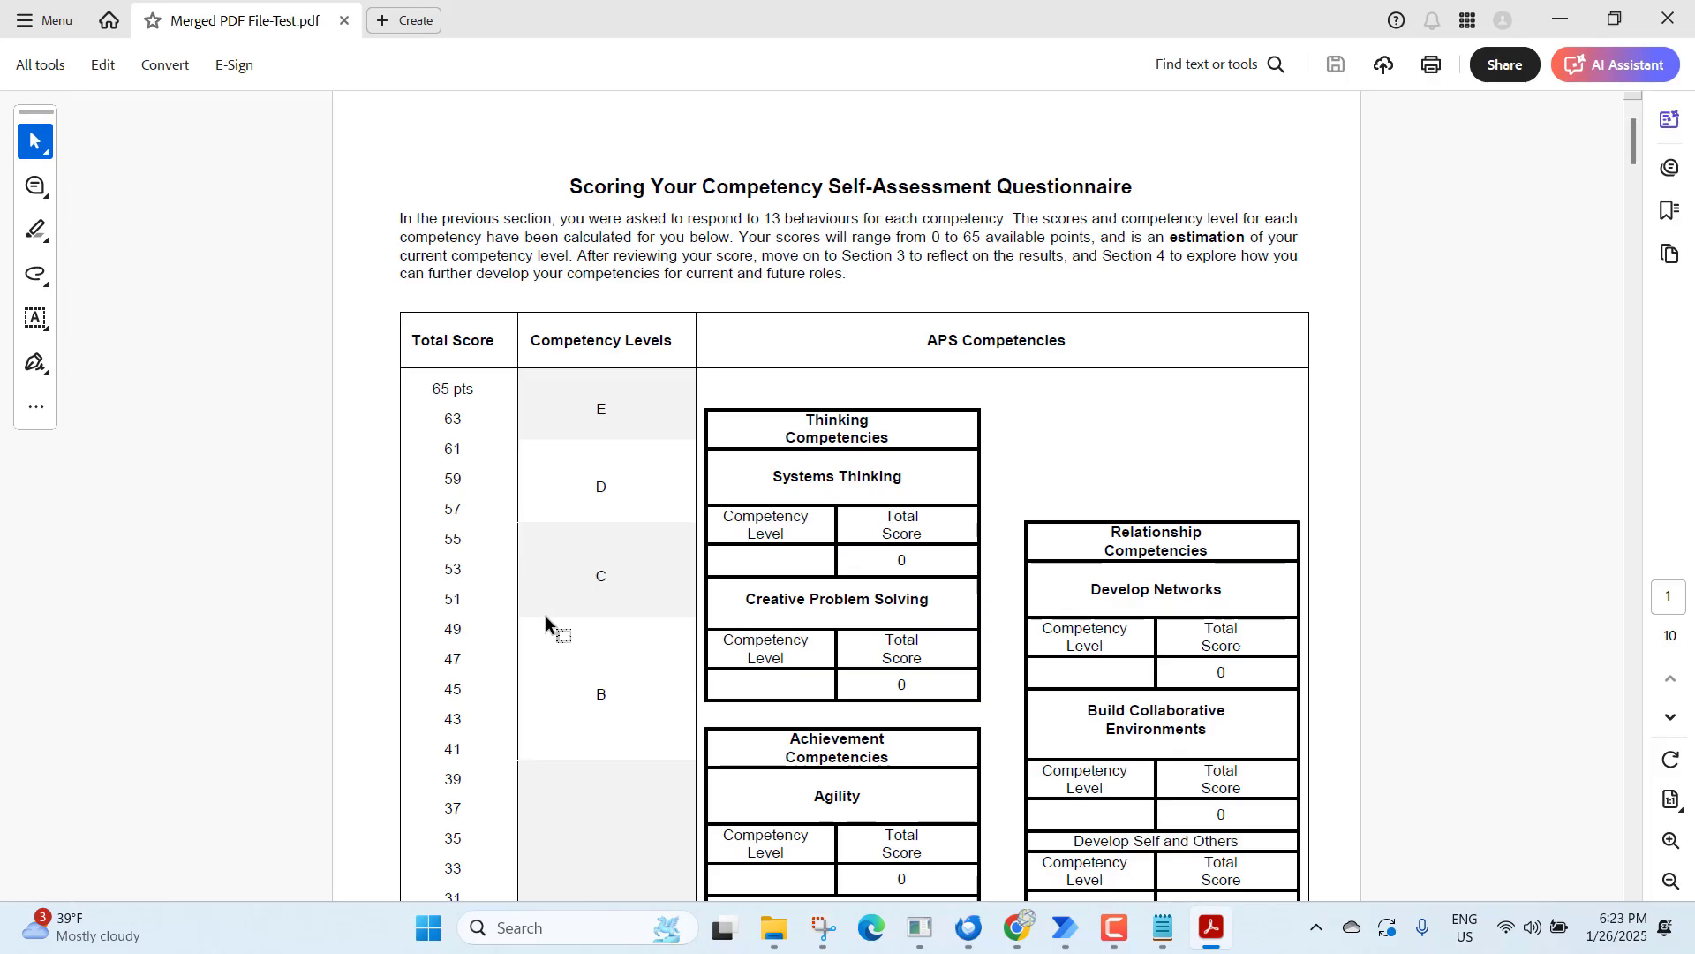
scroll(617, 406, down, 4)
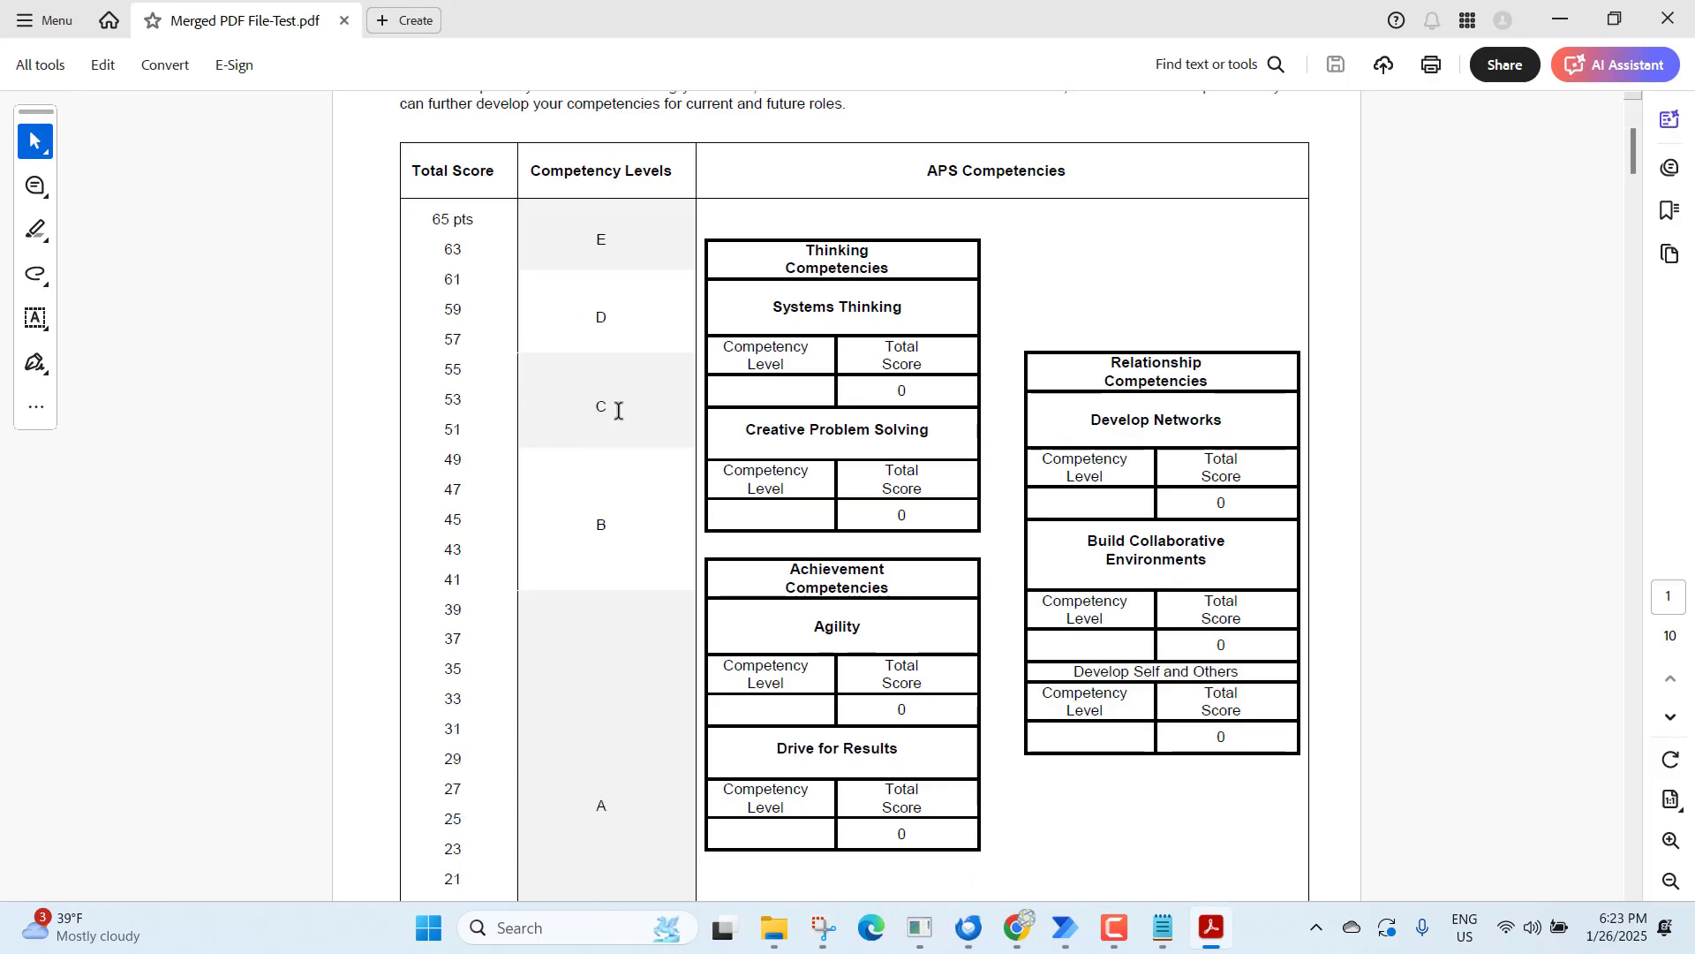
scroll(617, 405, up, 2)
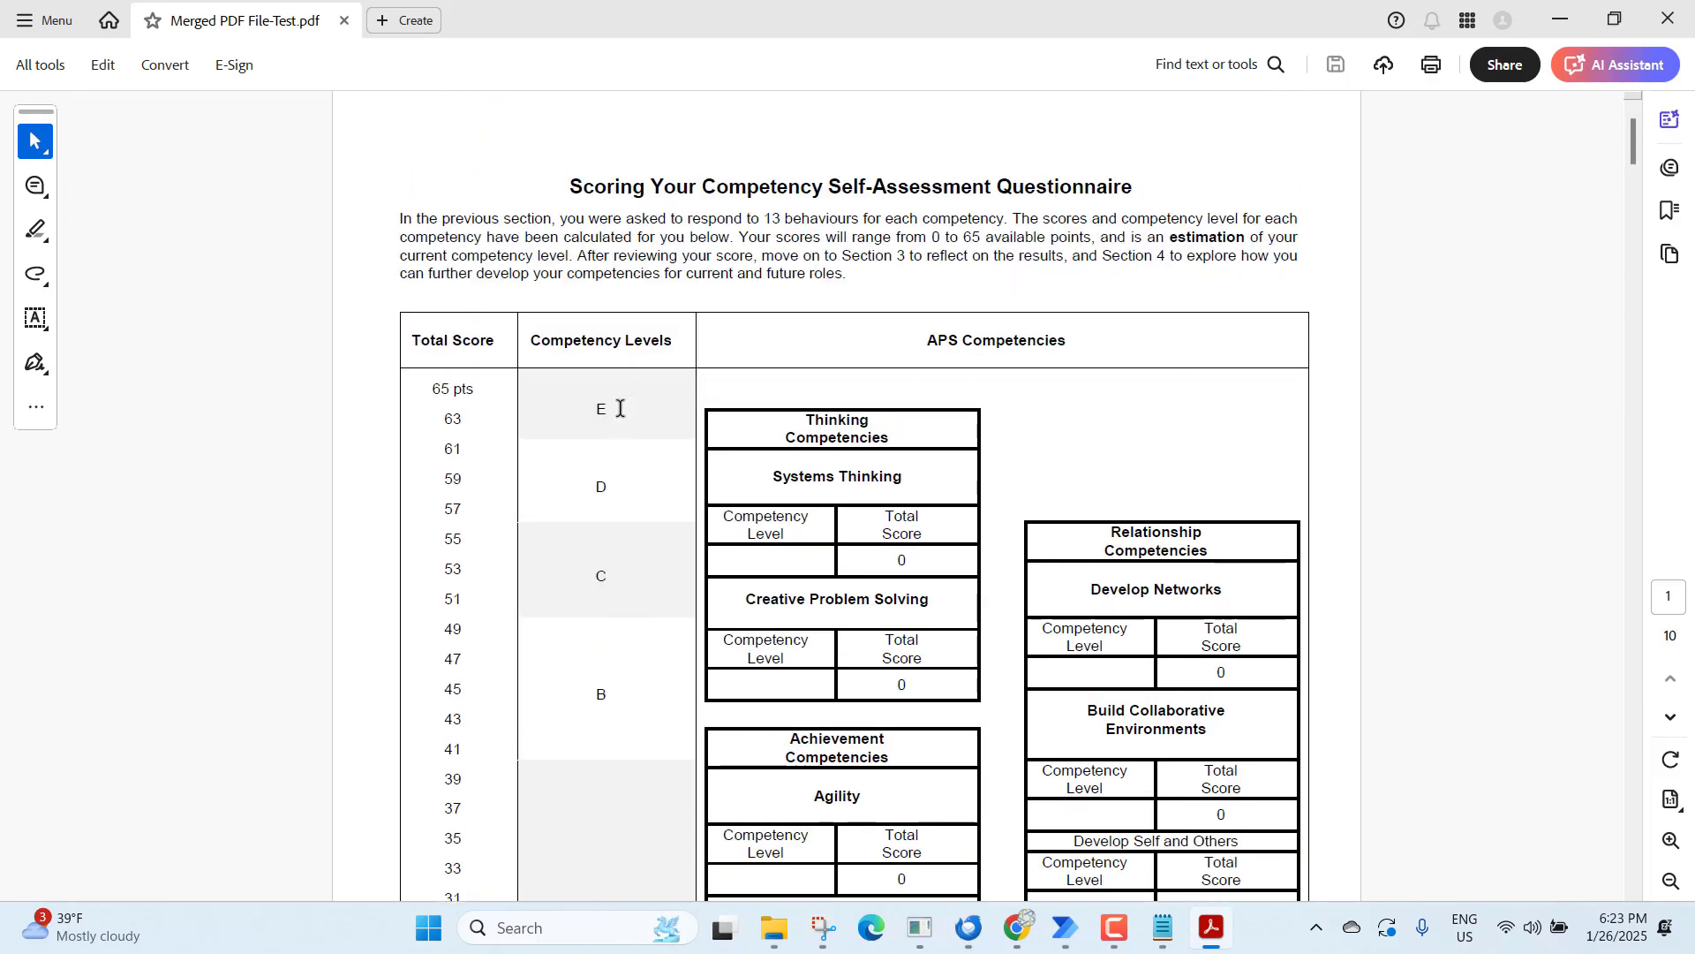
scroll(620, 409, down, 4)
scroll(618, 413, down, 8)
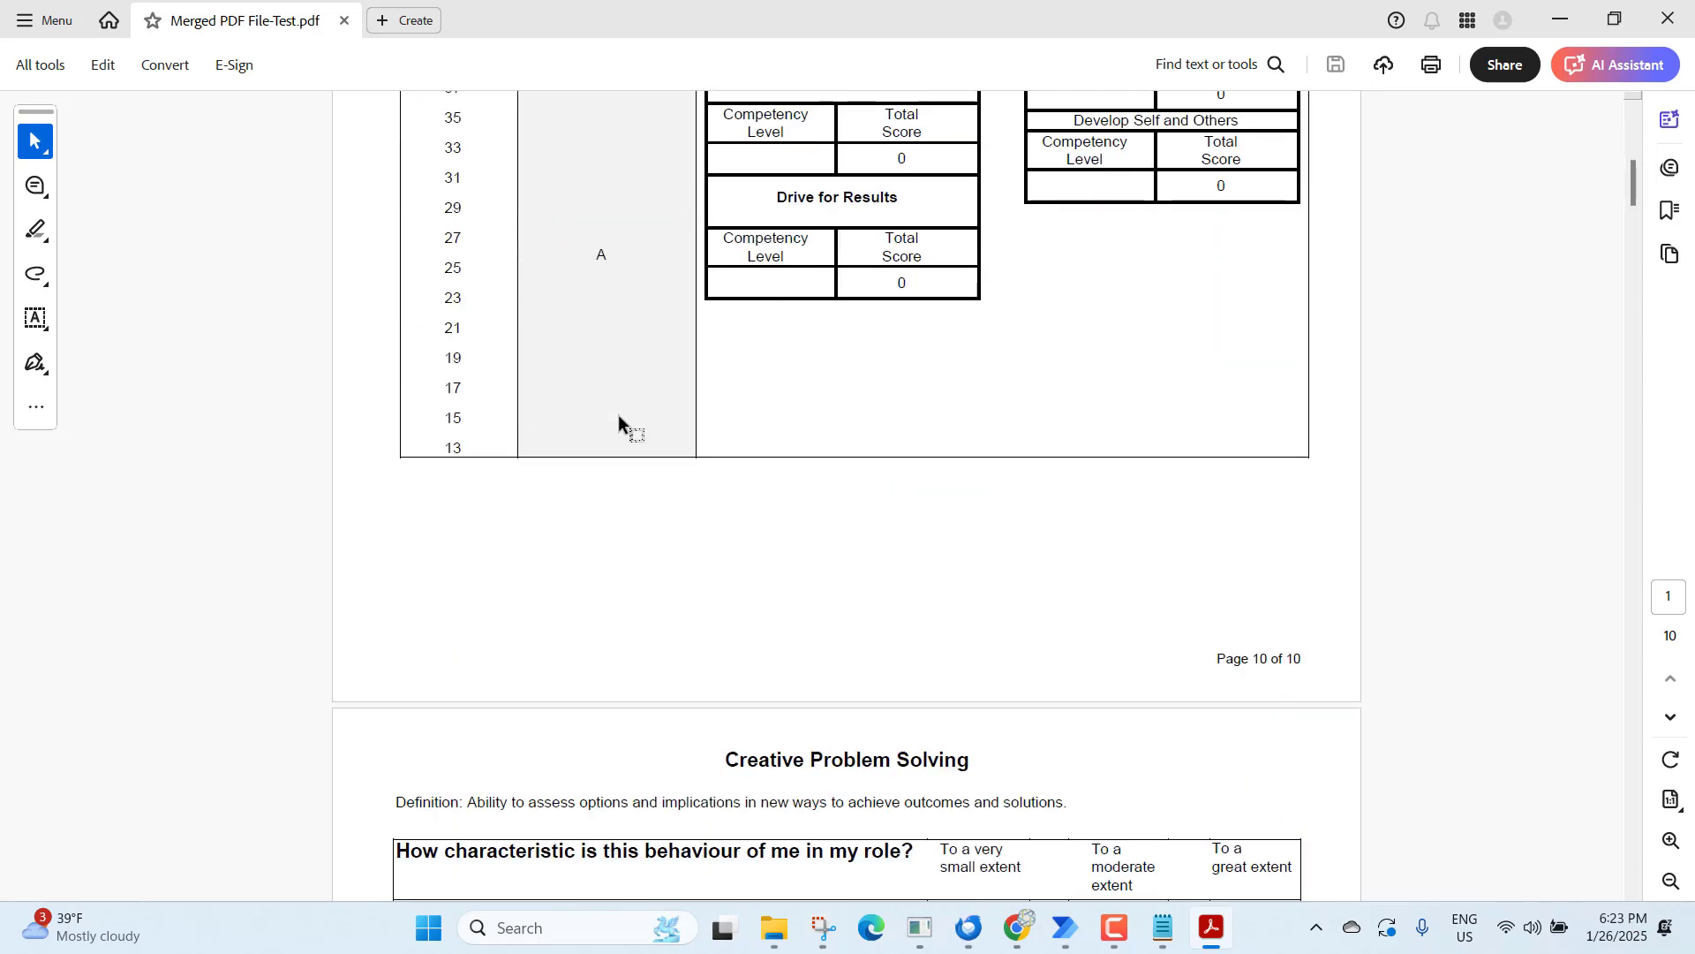
scroll(618, 415, up, 2)
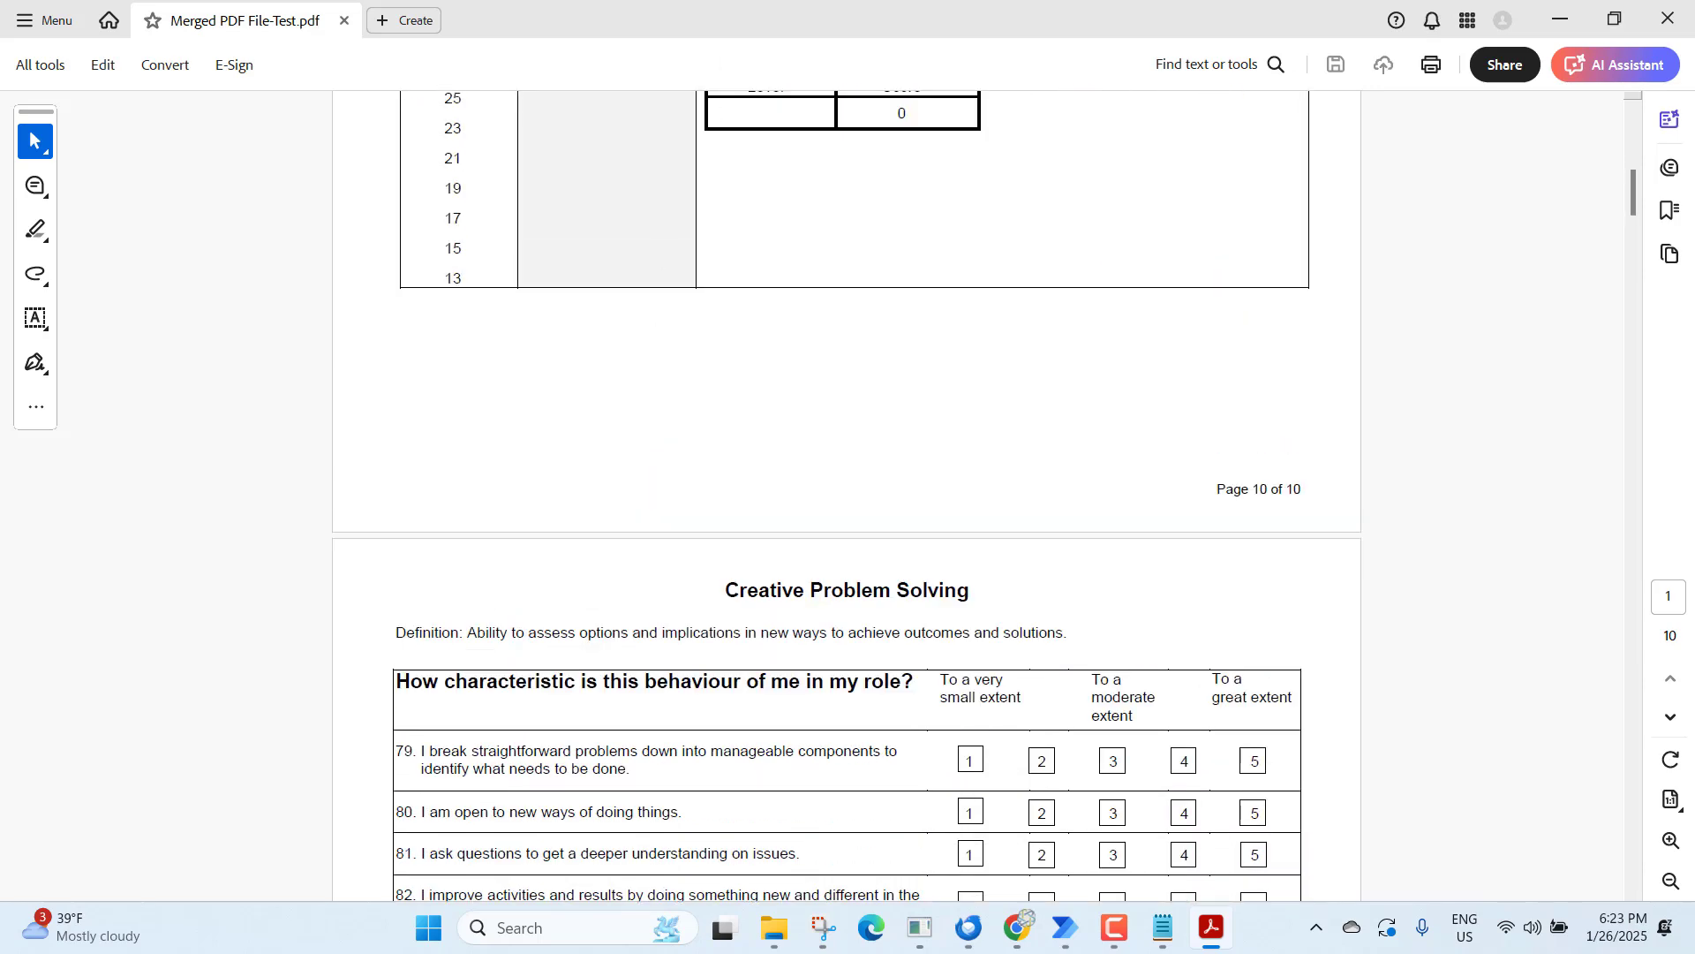
click(1674, 27)
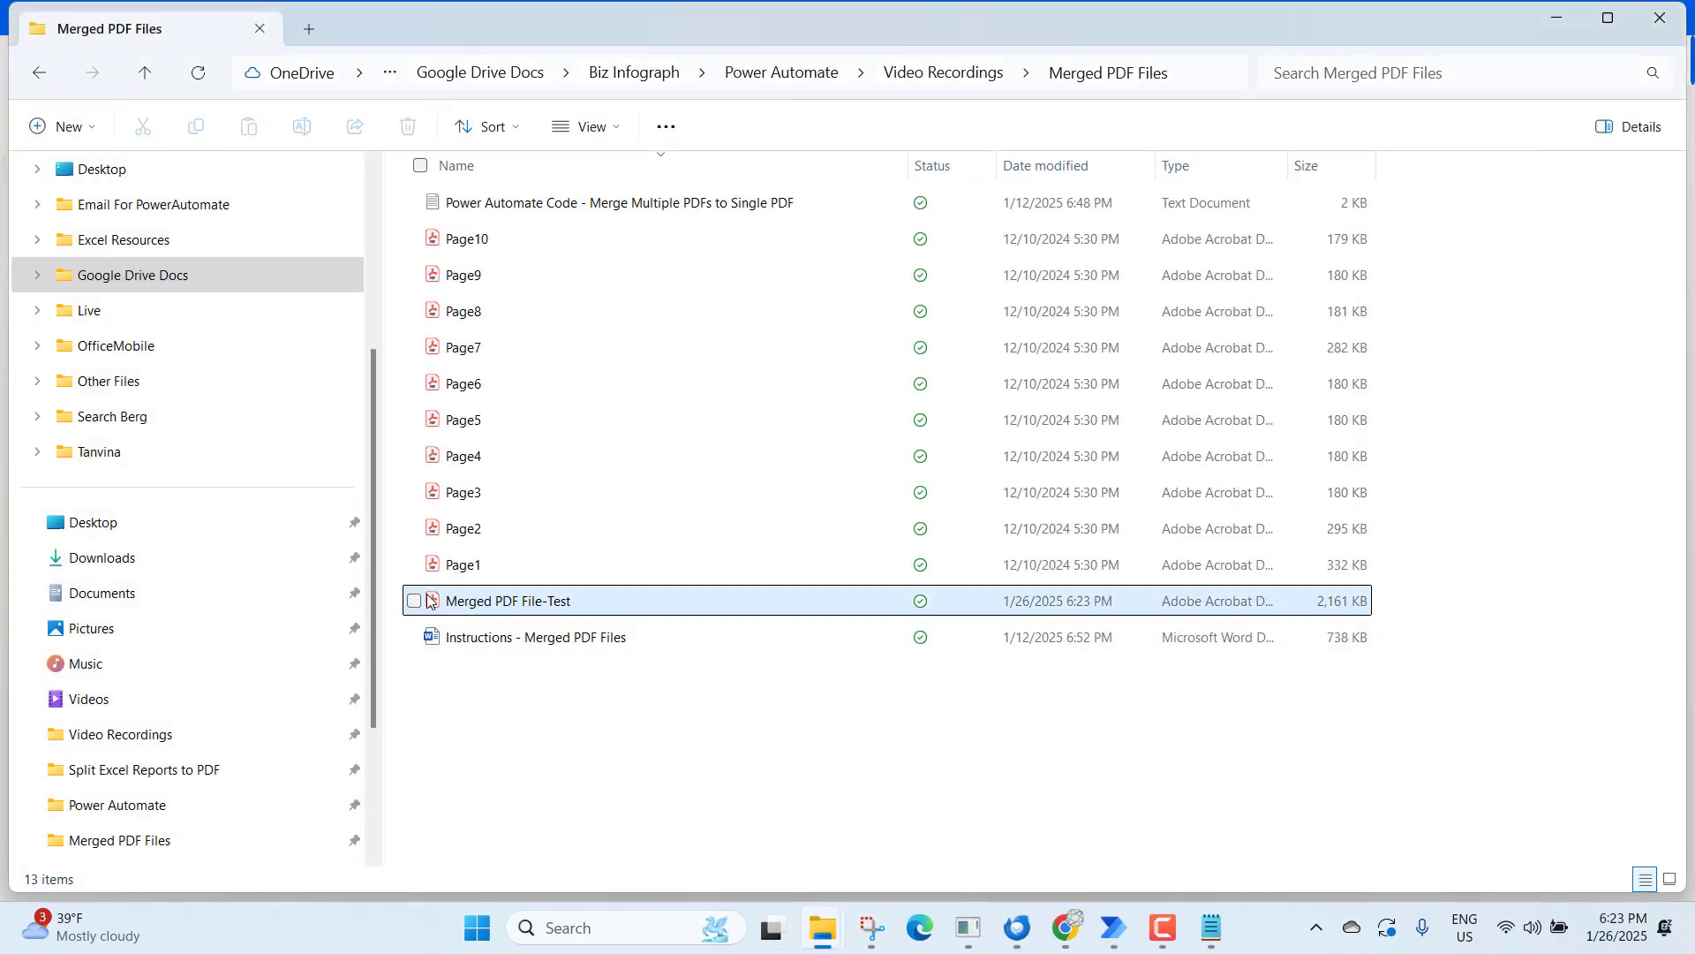
key(Delete)
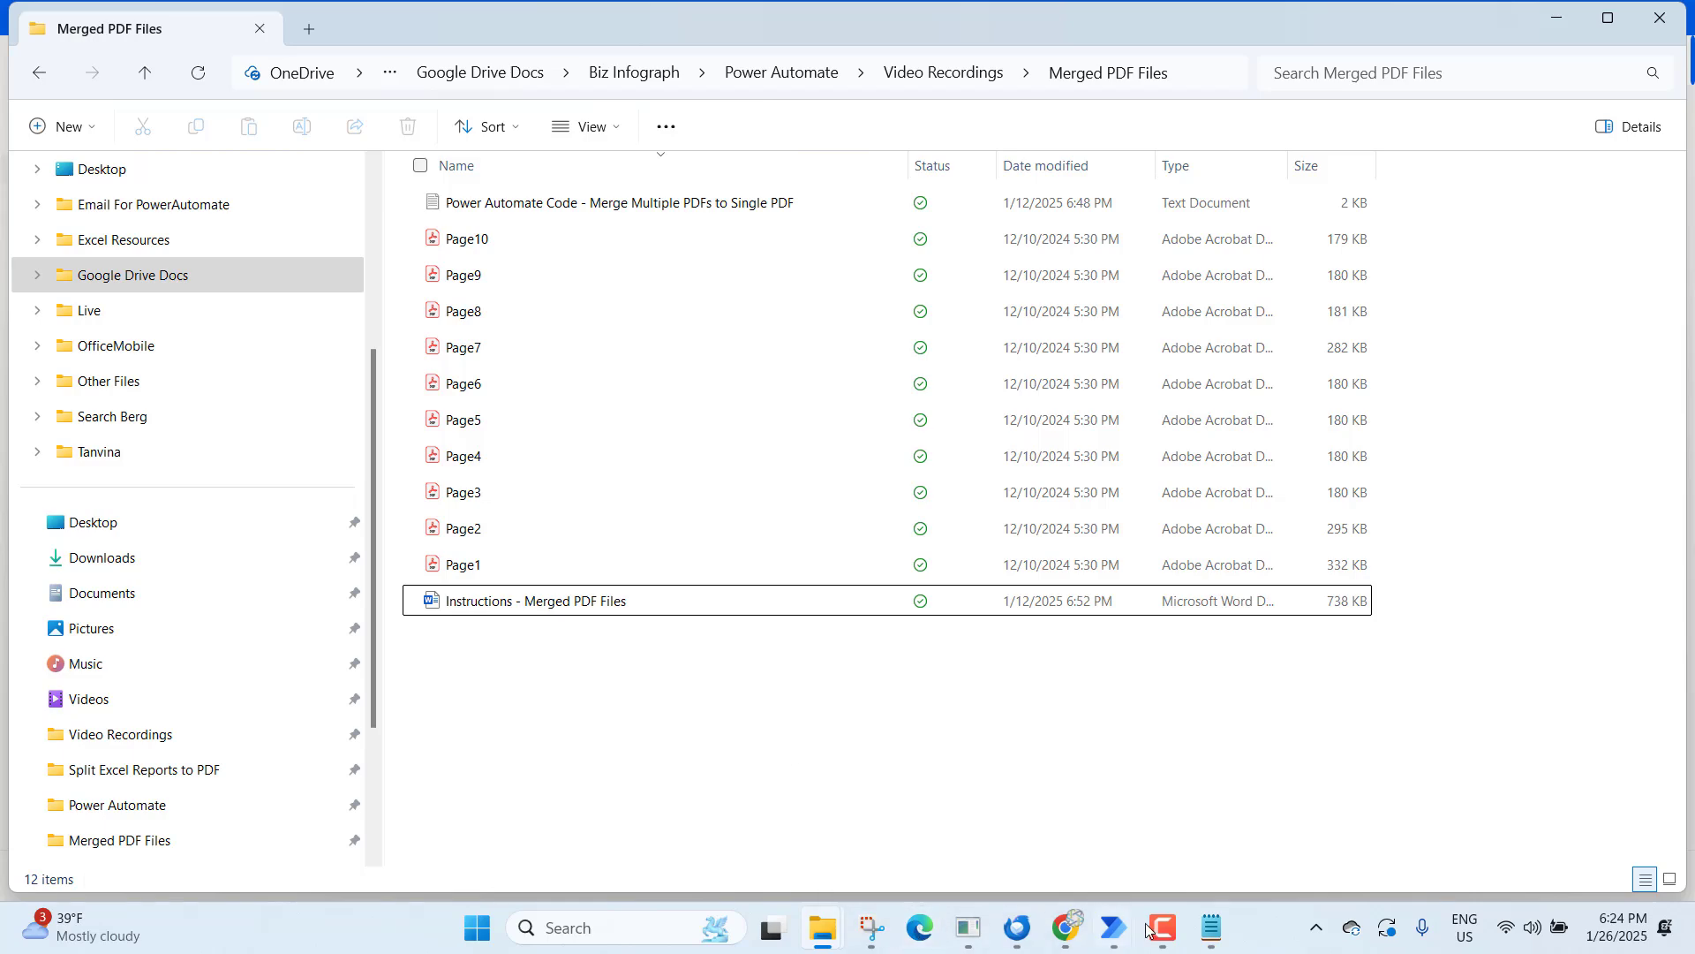
- Switch to the Test - Merge PDF flow in Power Automate and clear the PDF files list in the Merge PDF files action
click(1114, 927)
click(1337, 861)
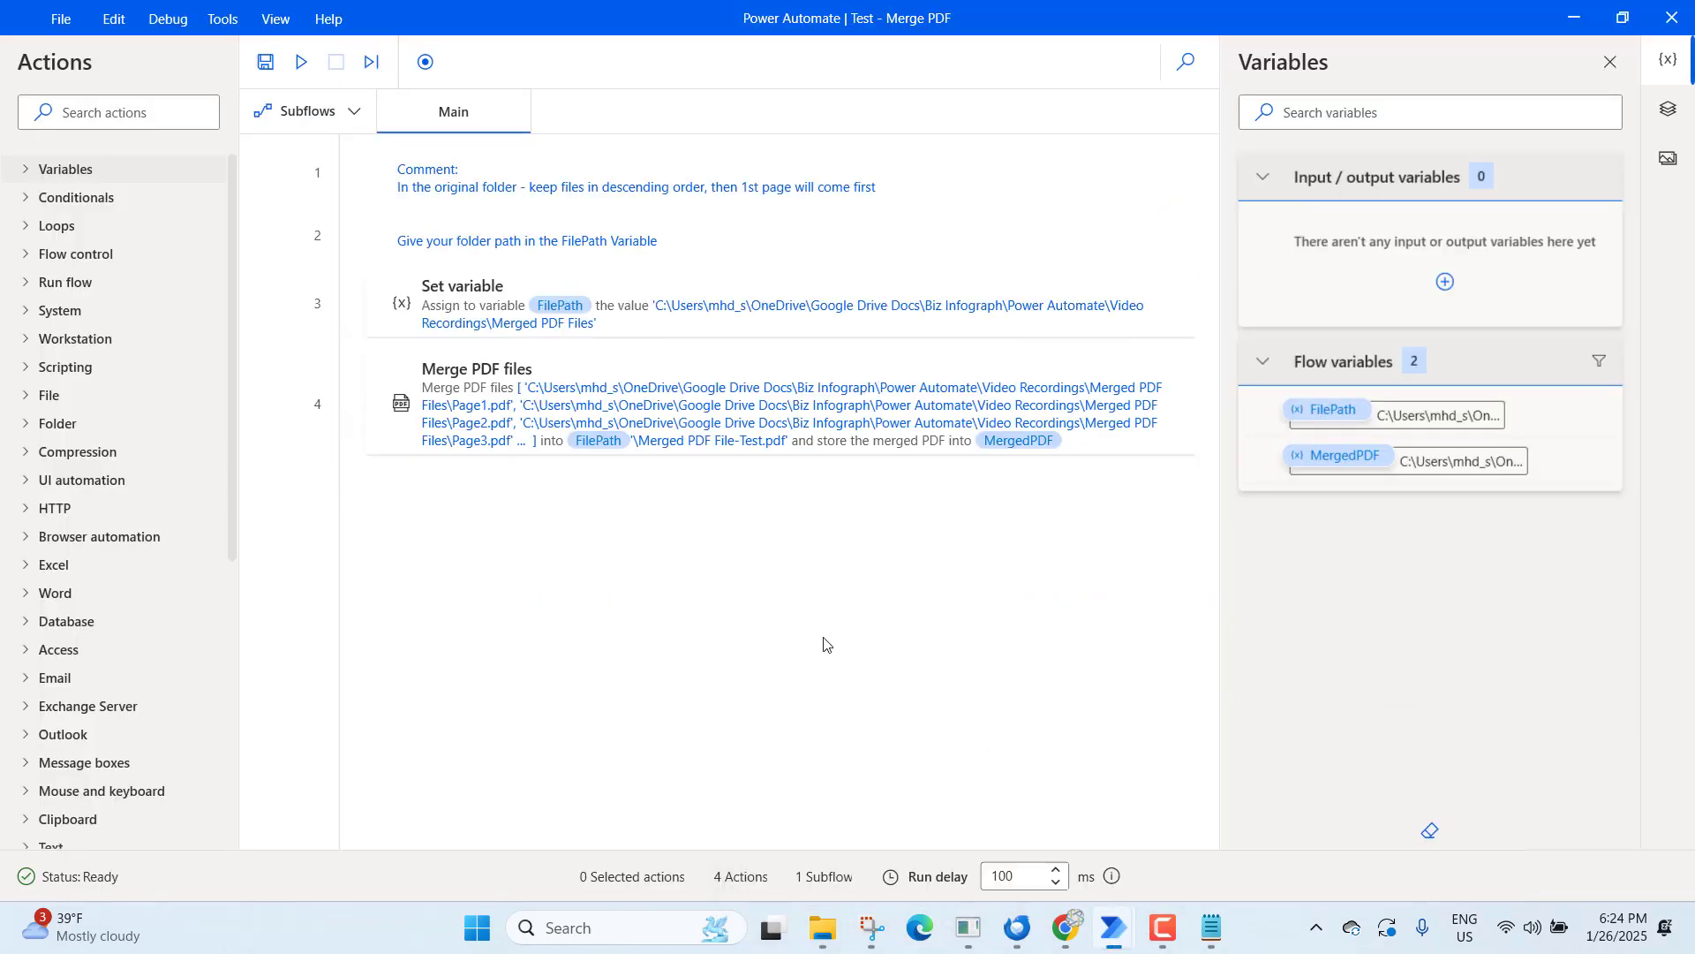
double_click(881, 368)
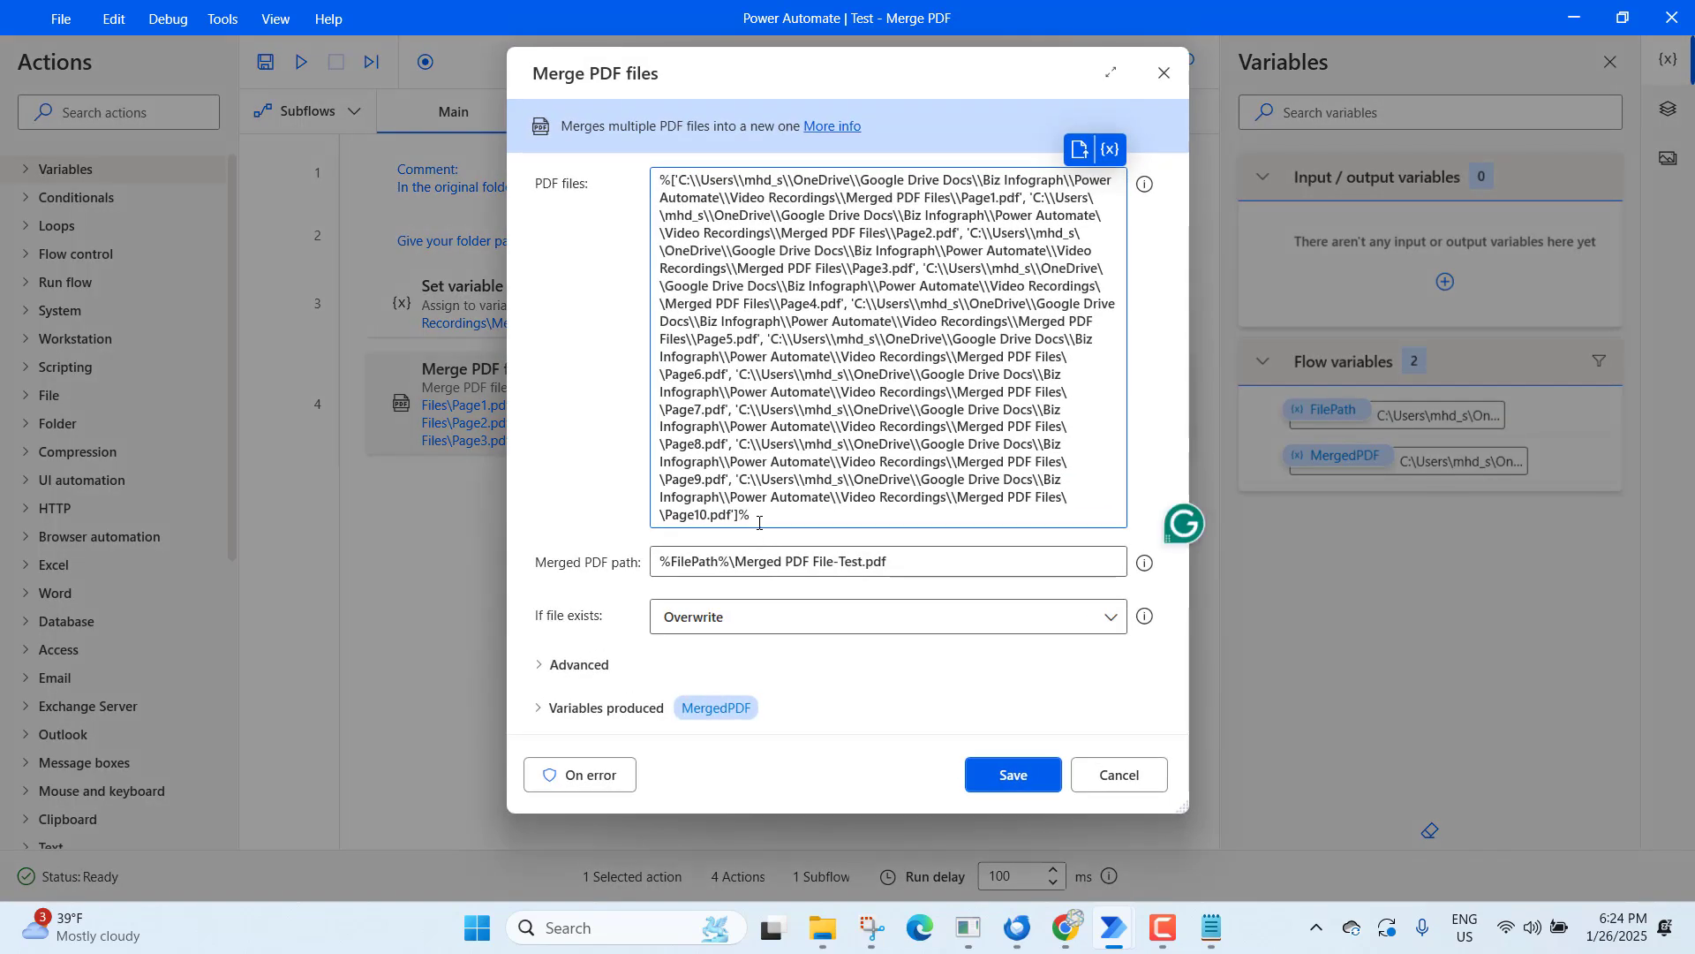
drag(753, 519, 640, 159)
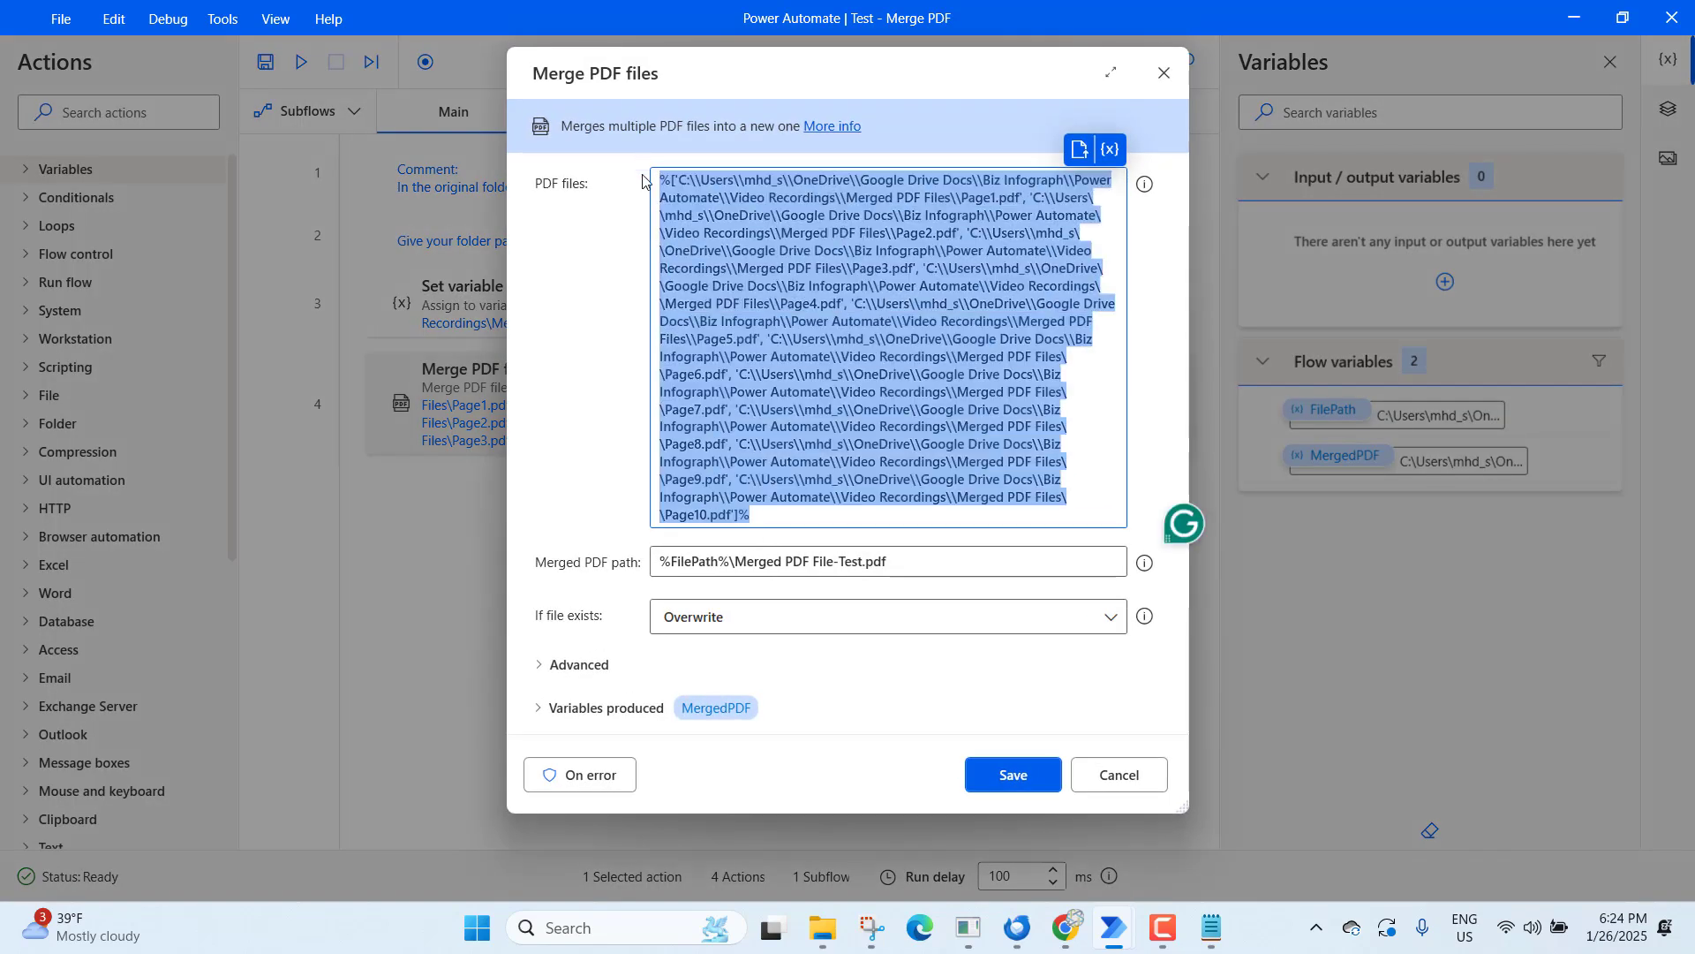
key(BackSpace)
- Browse for the PDF files in Video Recordings > Merged PDF Files and sort the folder by name in descending order
click(1076, 150)
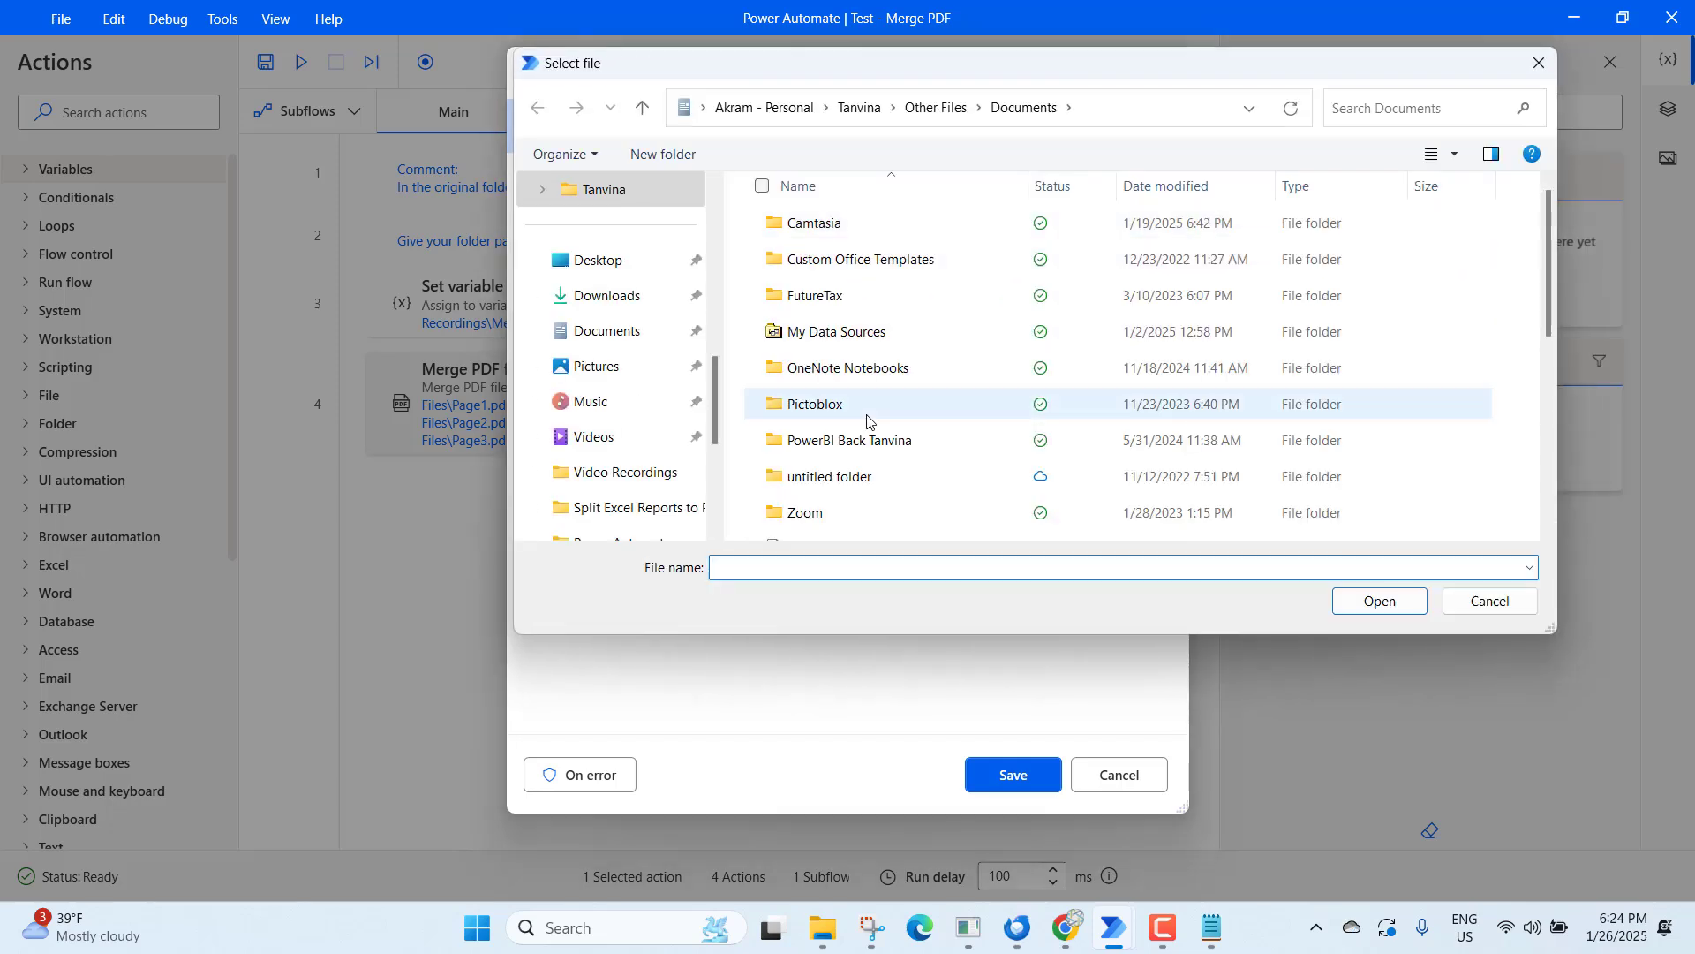
scroll(642, 495, down, 1)
click(624, 371)
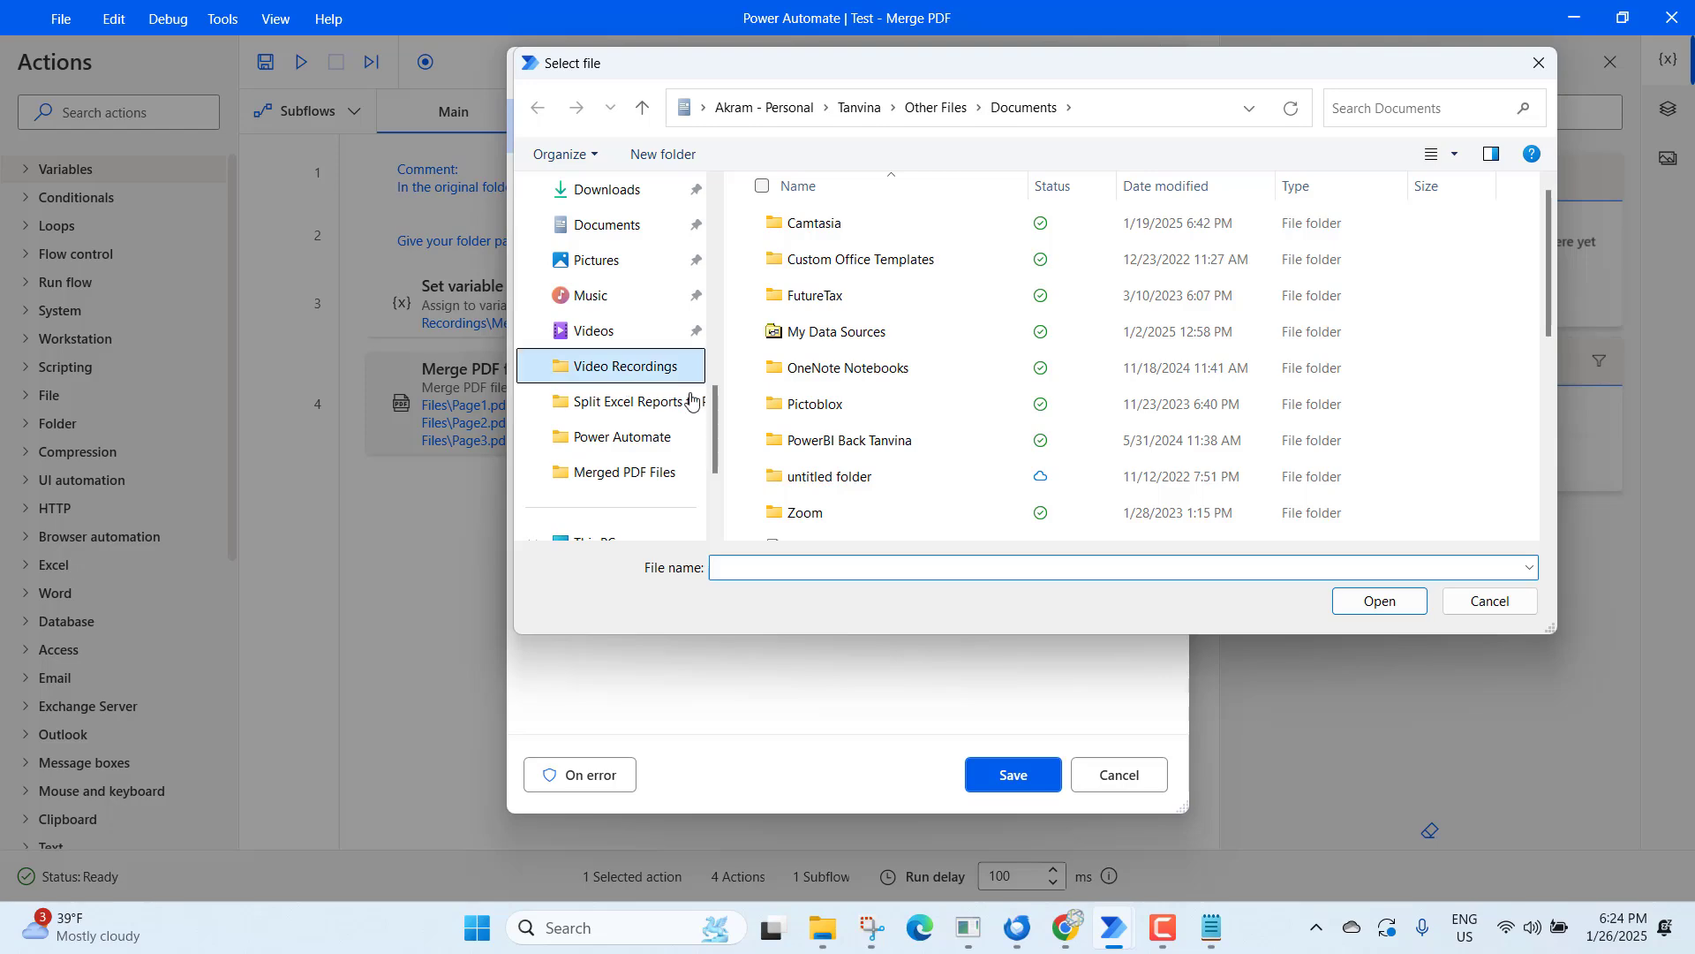
scroll(852, 468, down, 2)
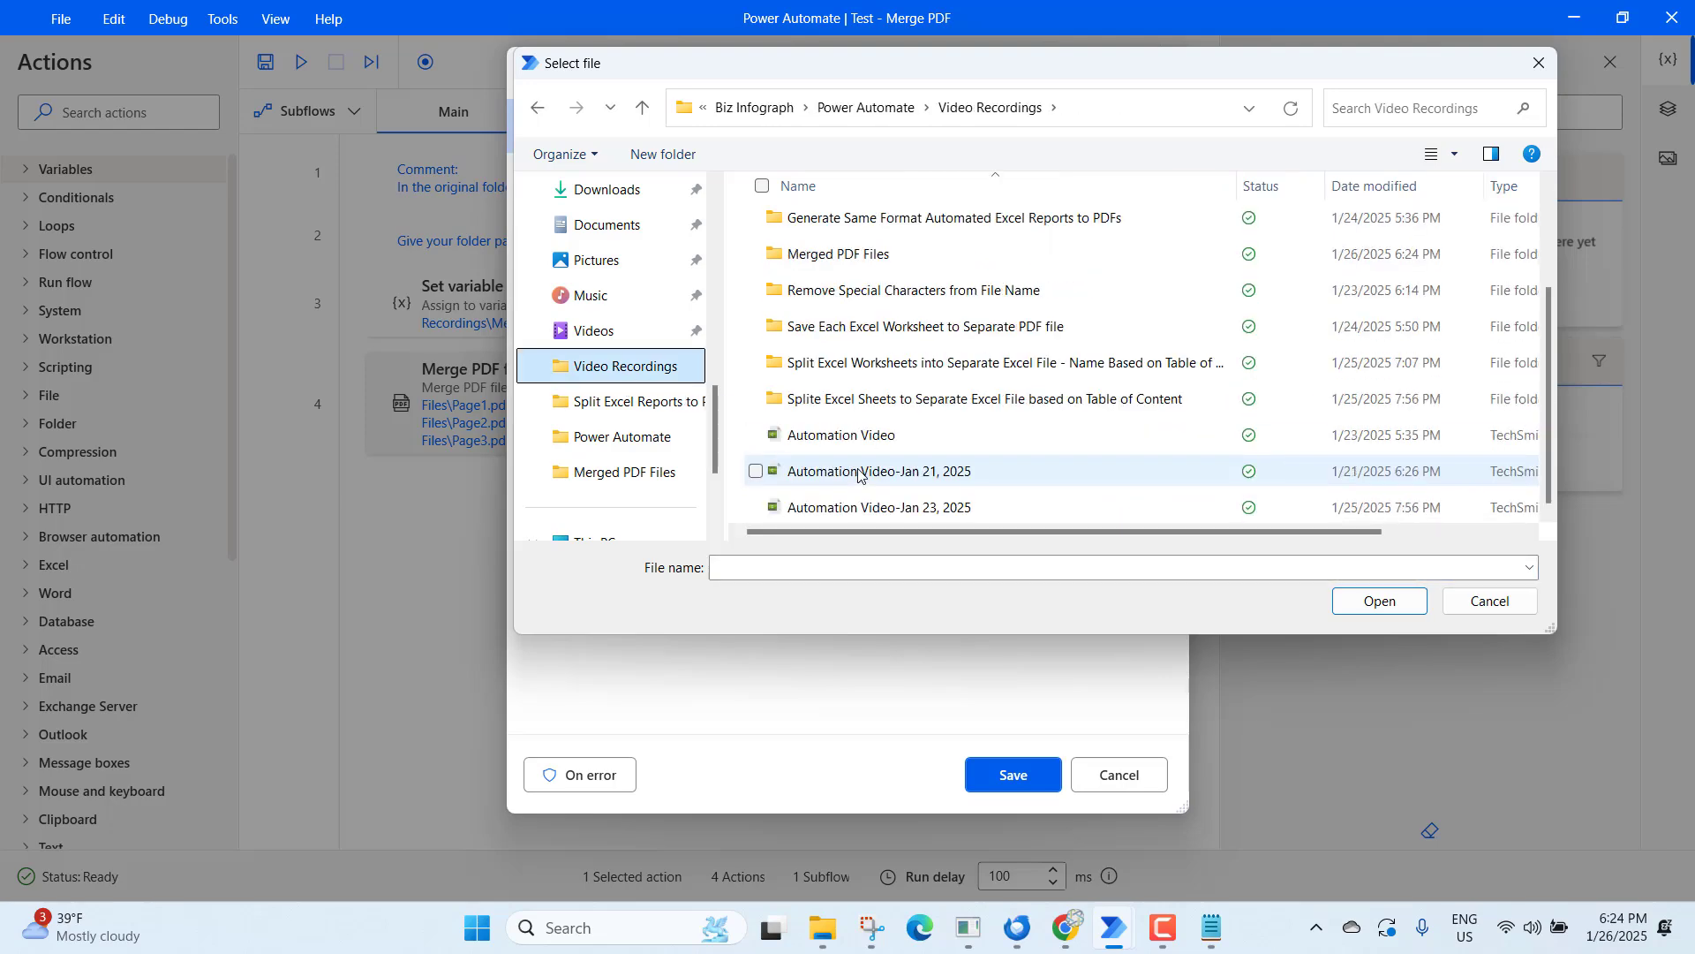
double_click(802, 256)
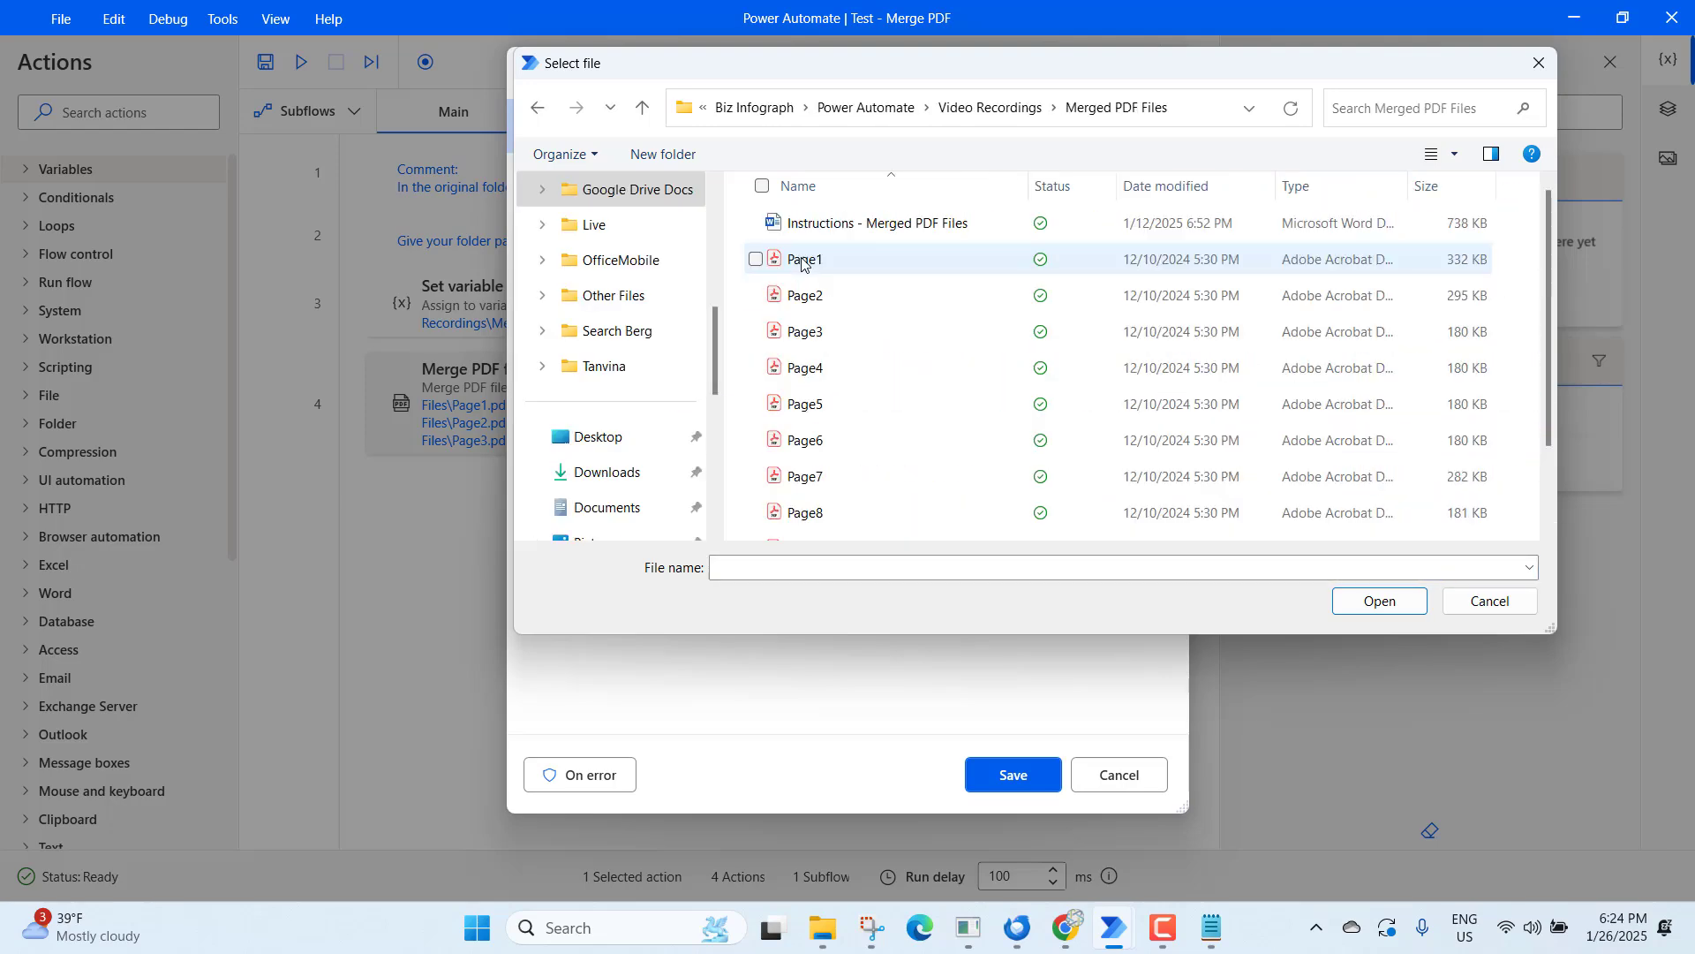
click(874, 186)
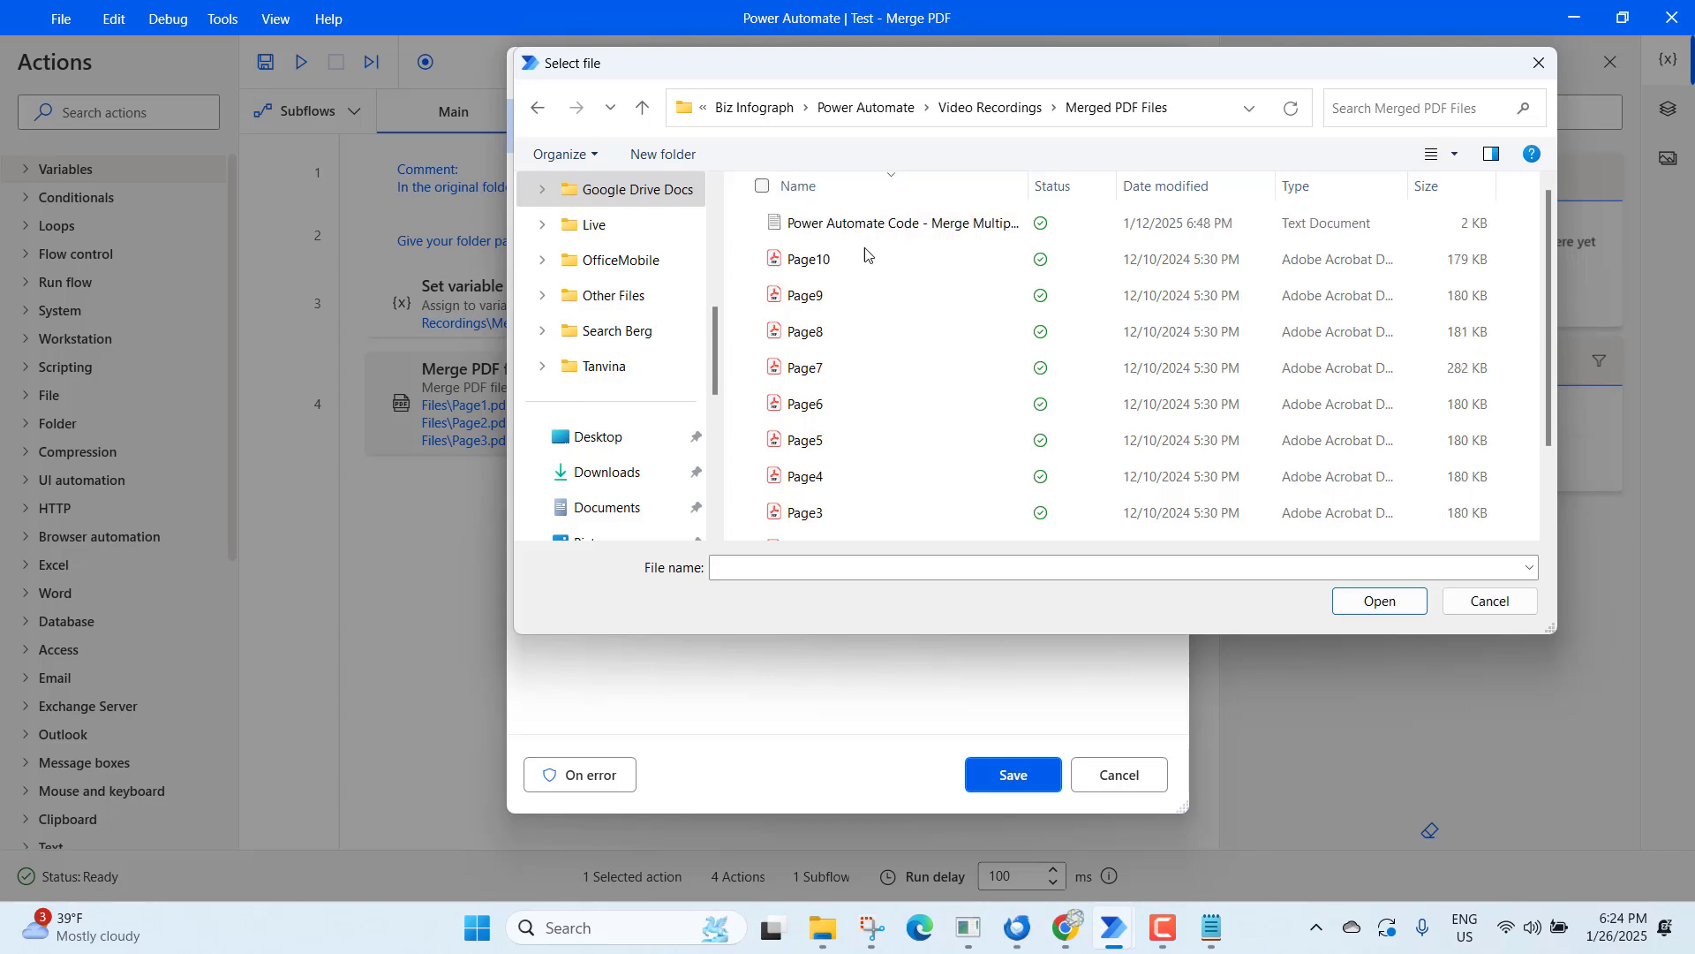
- Select the PDFs from Page10 down to Page1 and add them as the files to merge
click(815, 265)
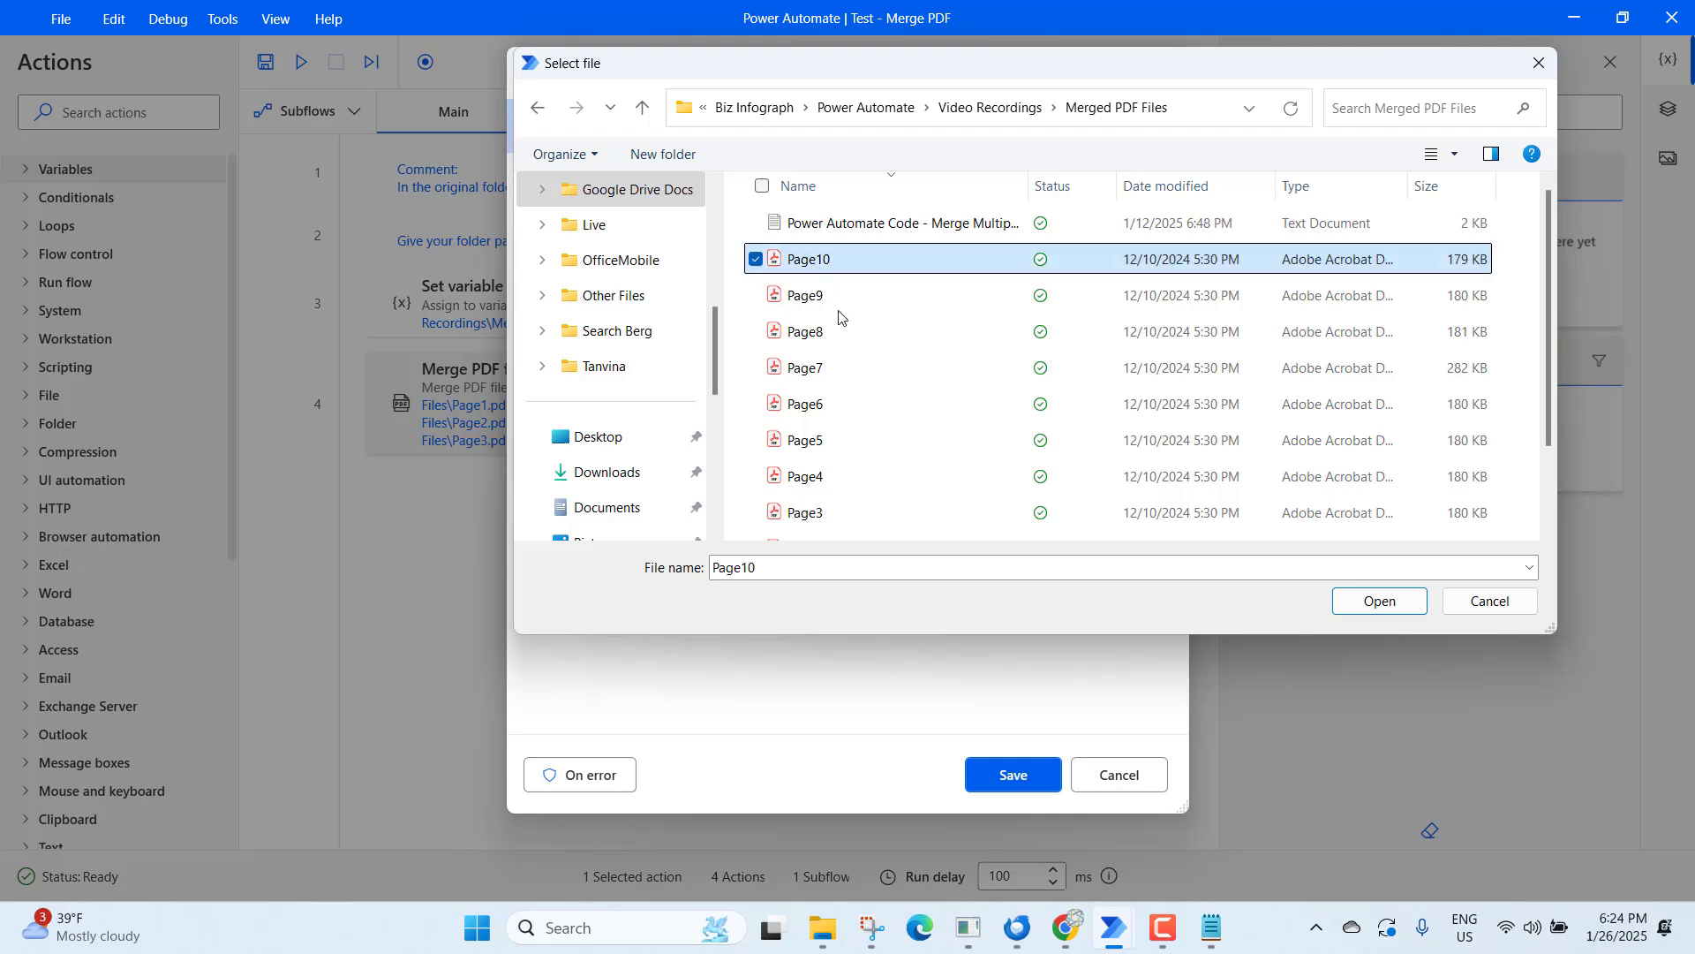
scroll(838, 457, down, 2)
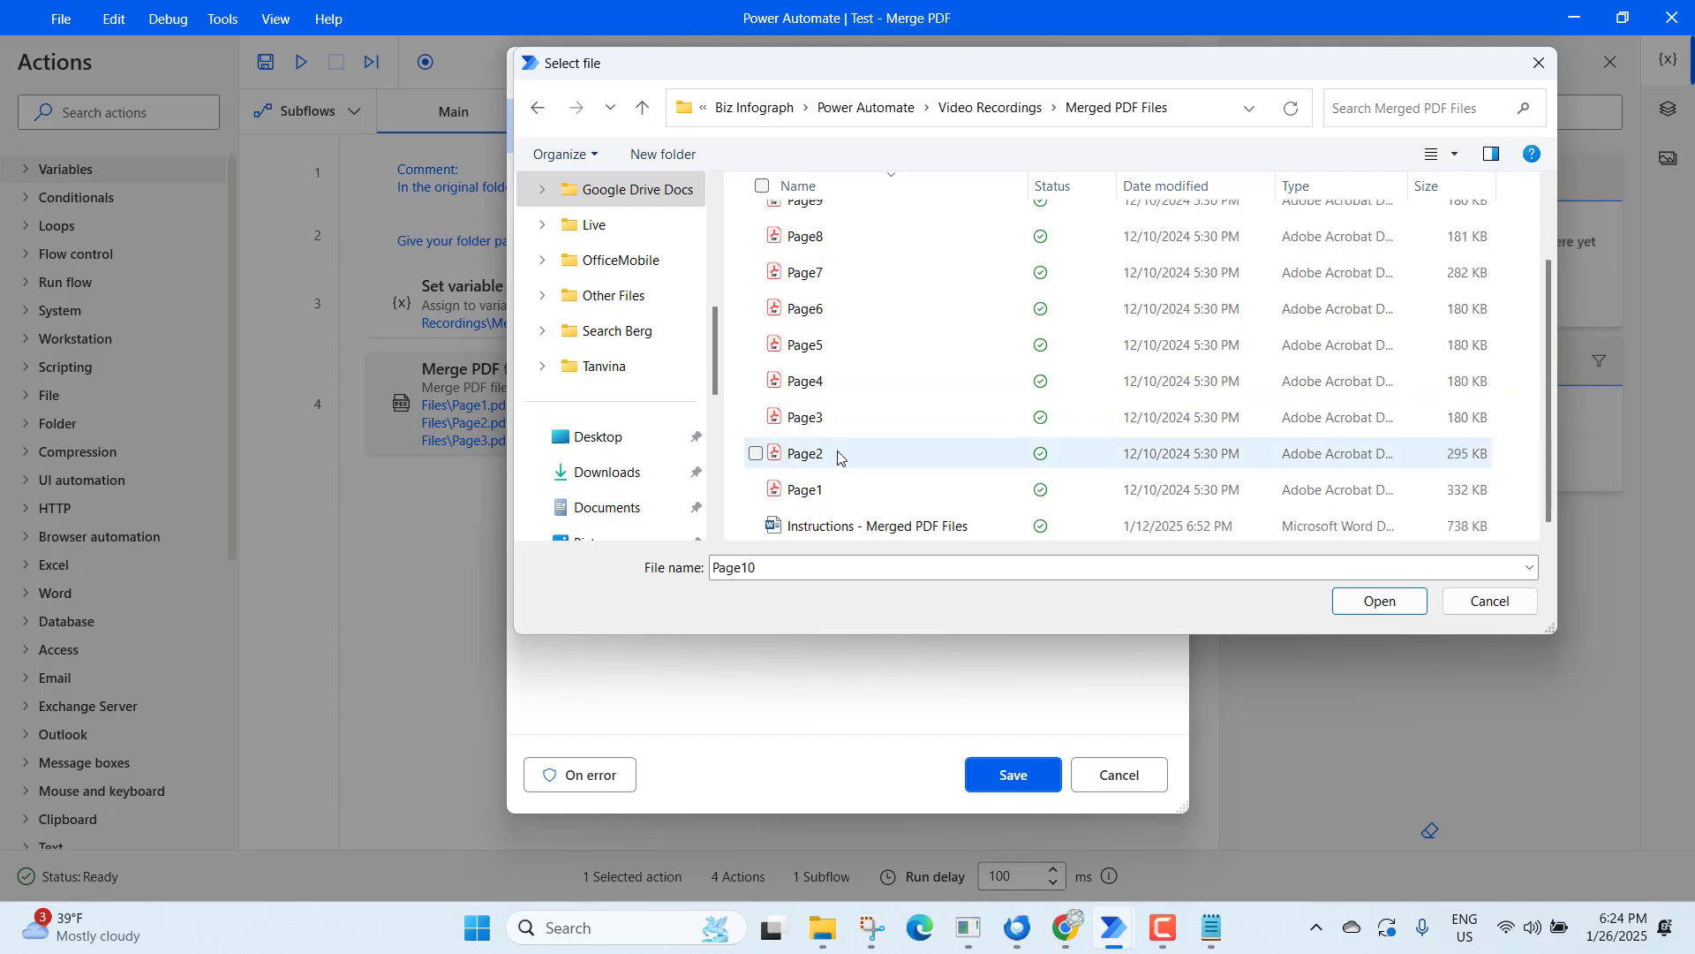
shift+click(806, 490)
click(1382, 604)
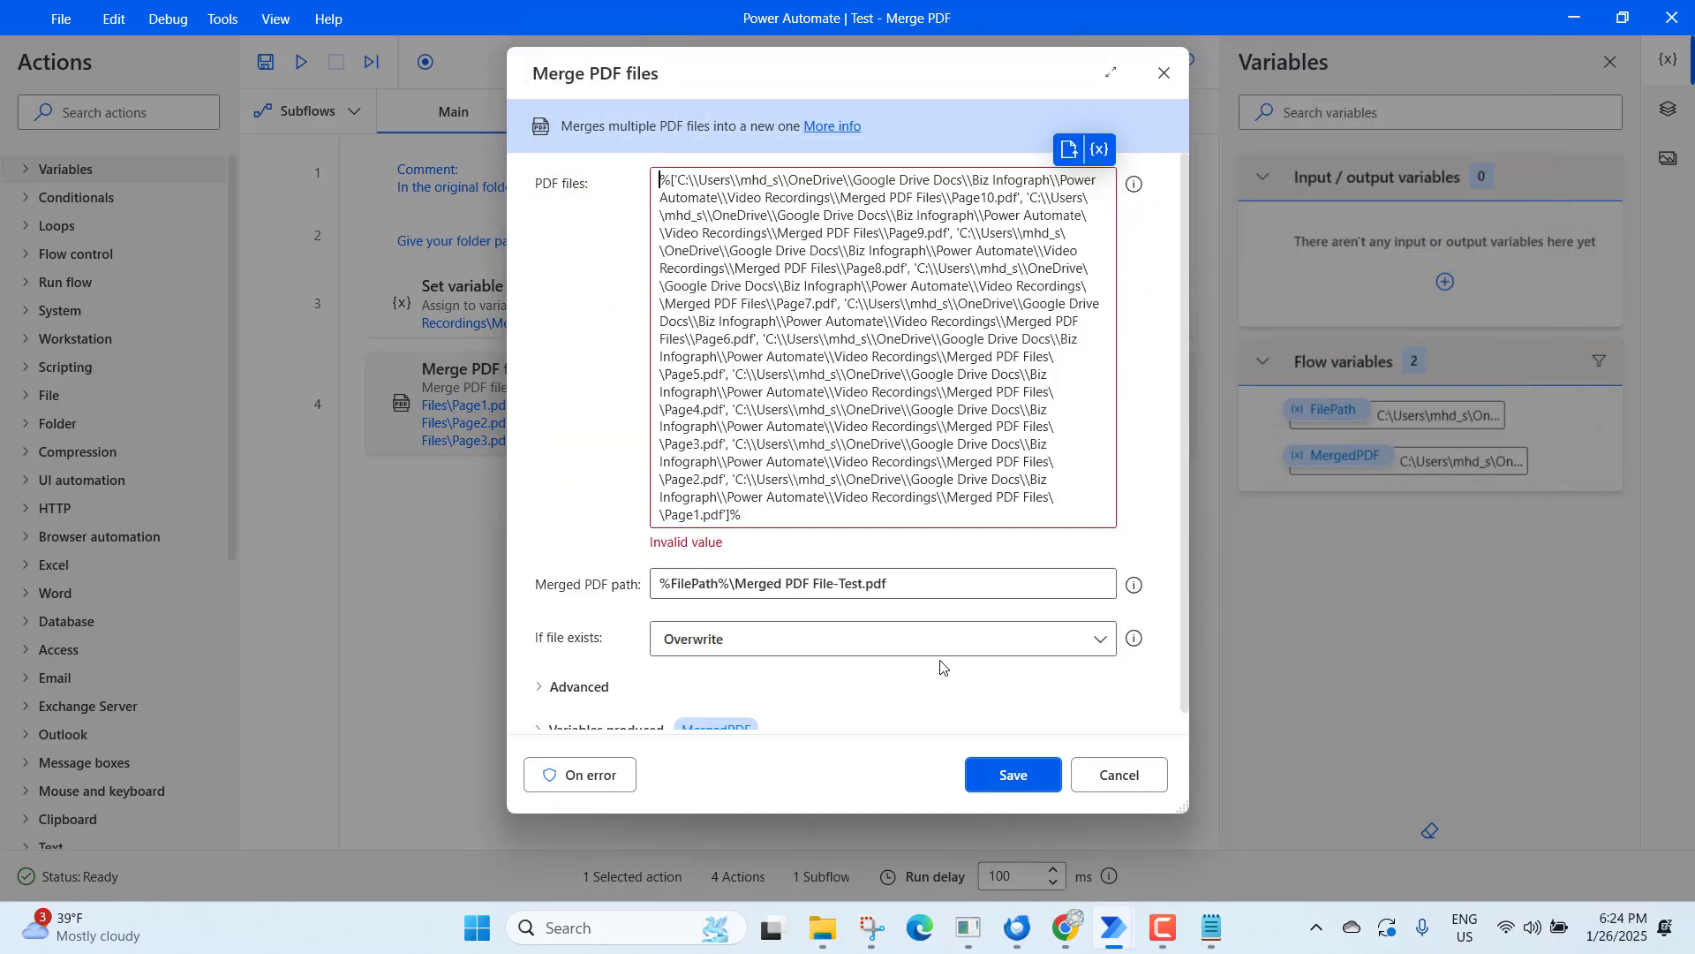
- Save the Merge PDF files action, then save and run the Test - Merge PDF flow
click(911, 581)
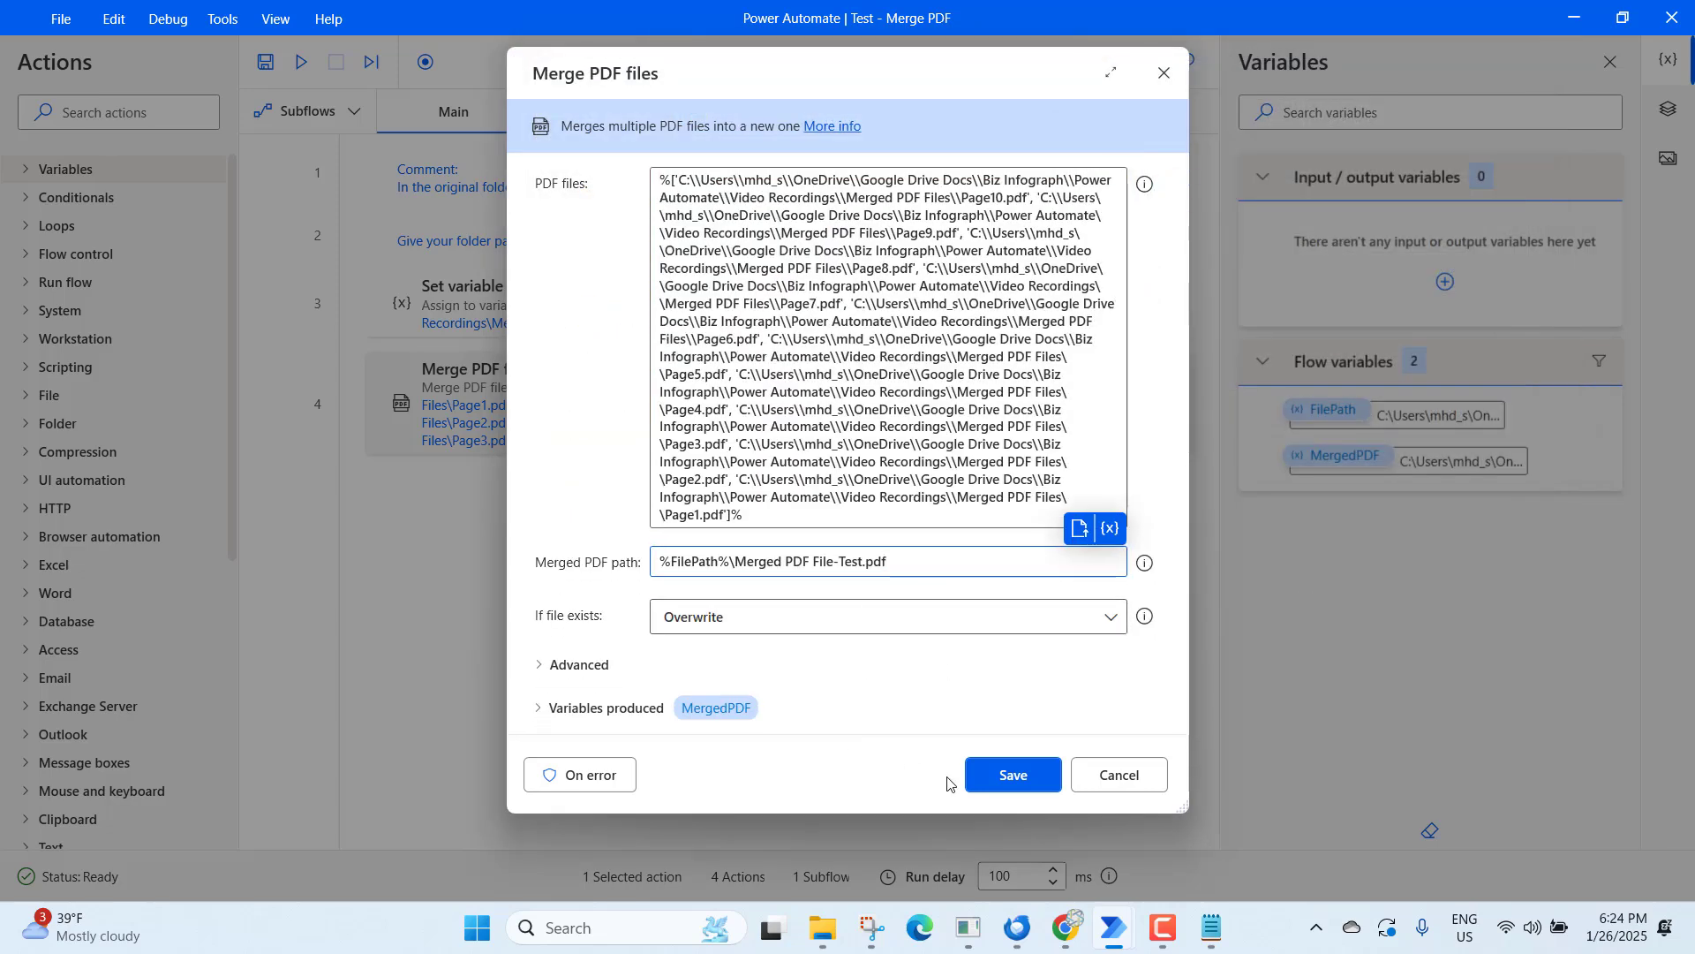
click(1016, 775)
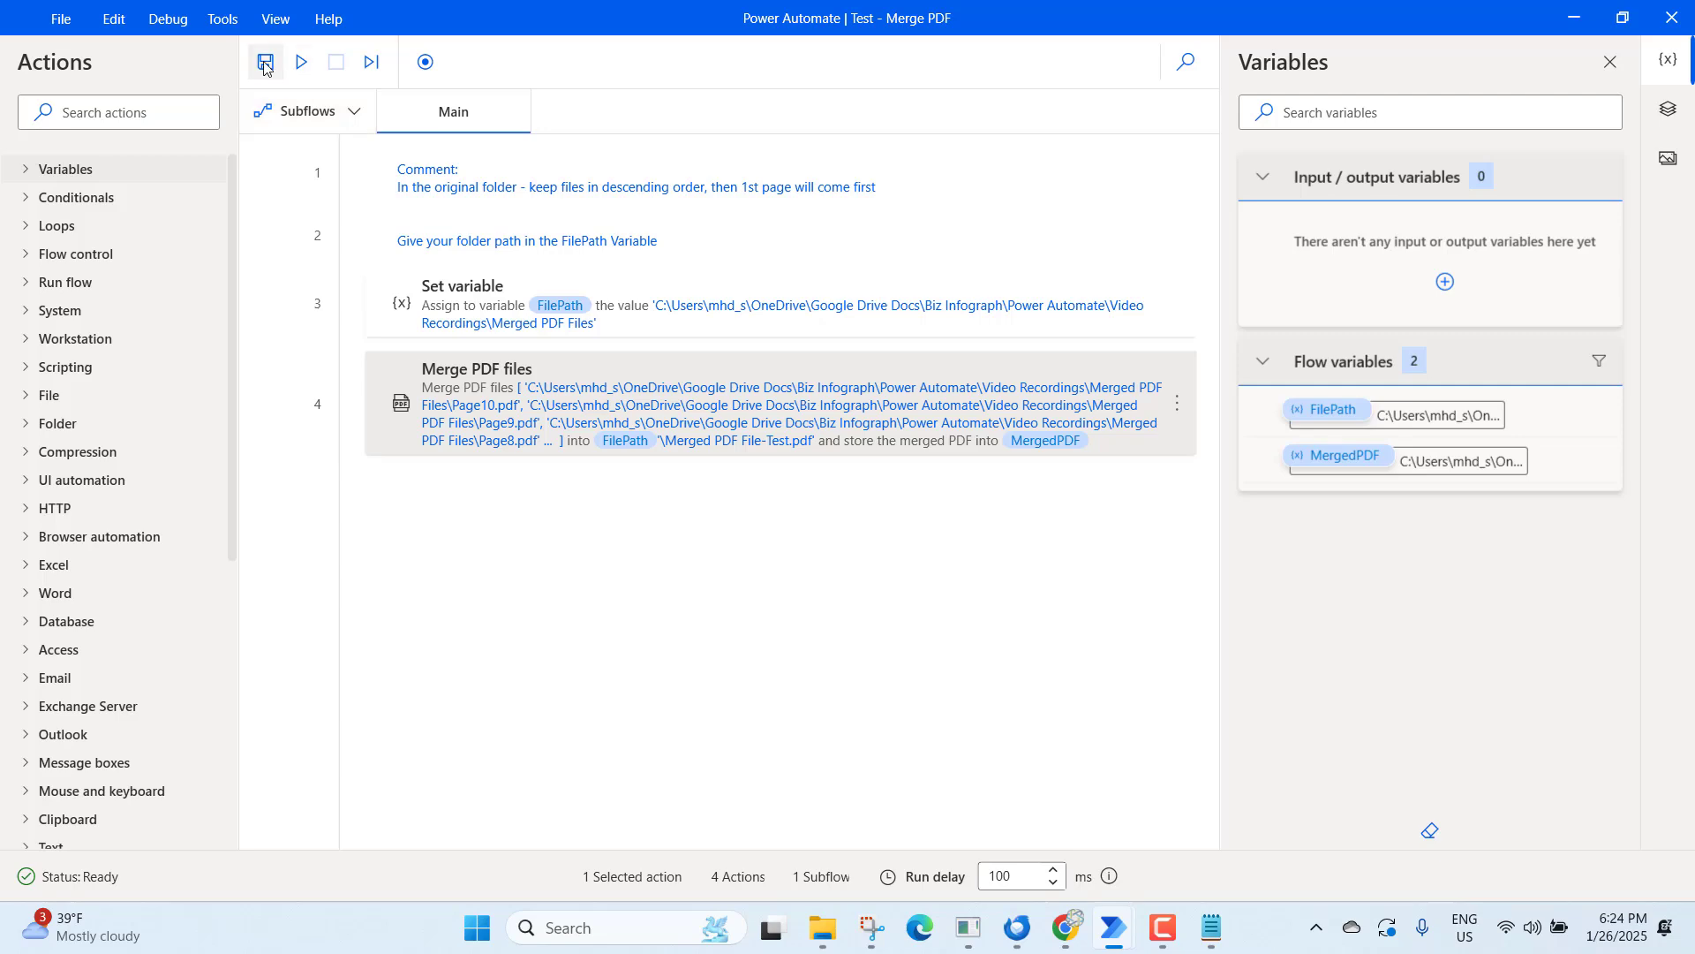
click(265, 63)
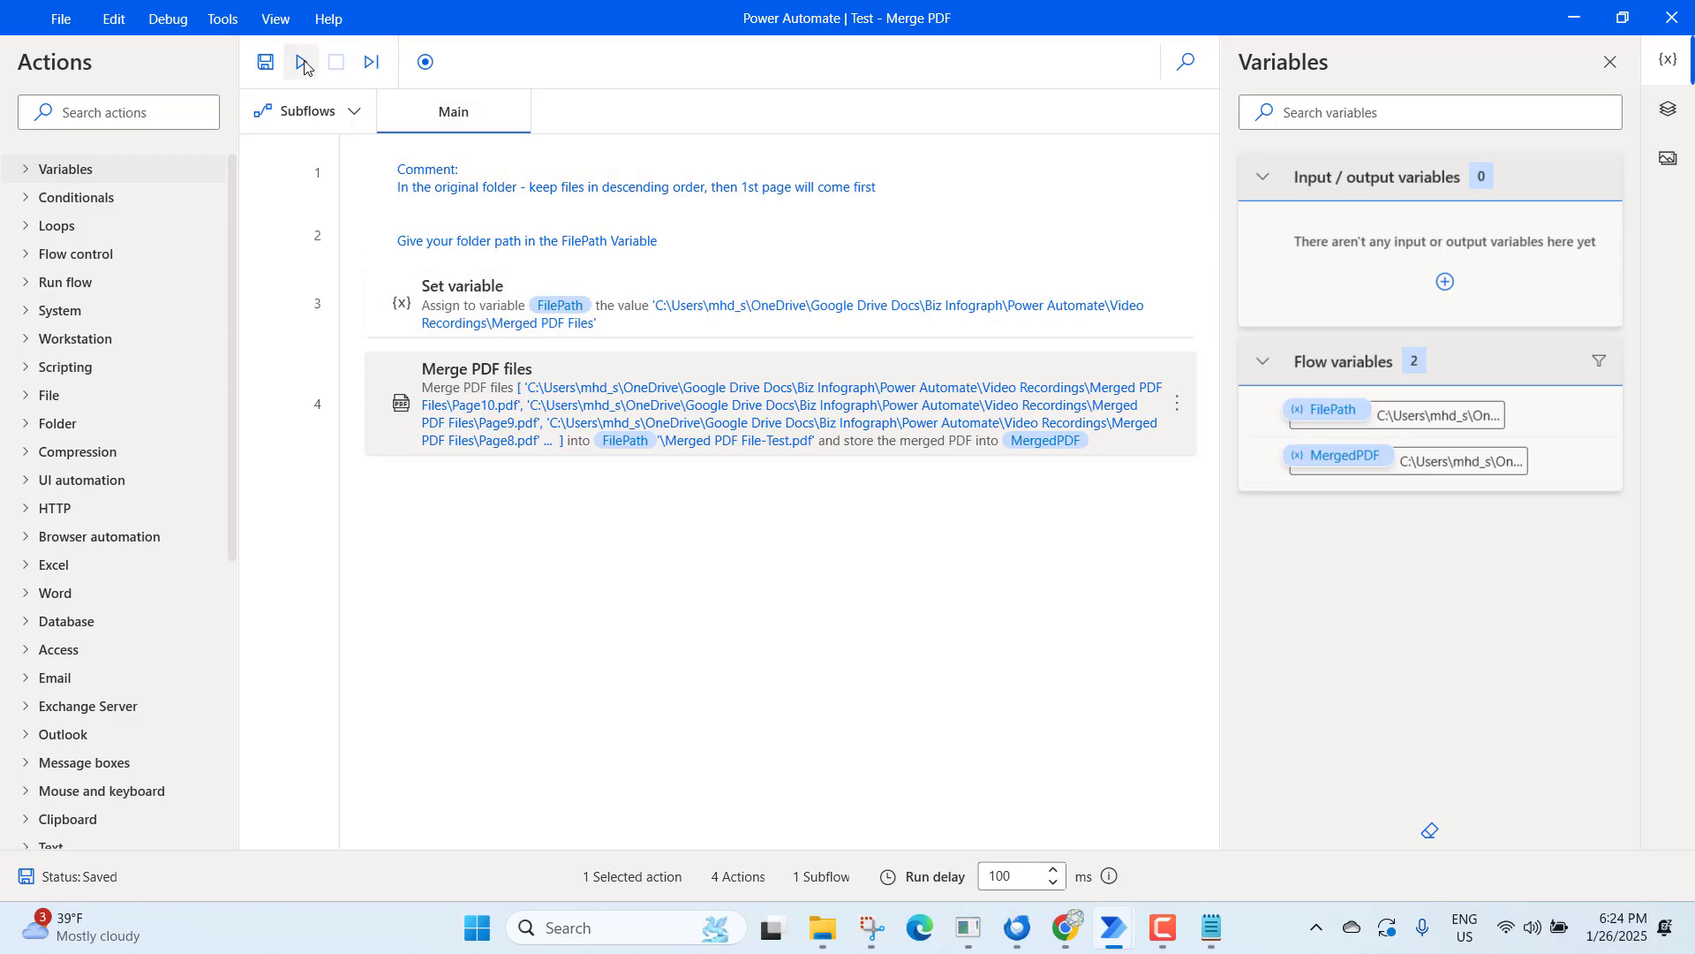
click(300, 61)
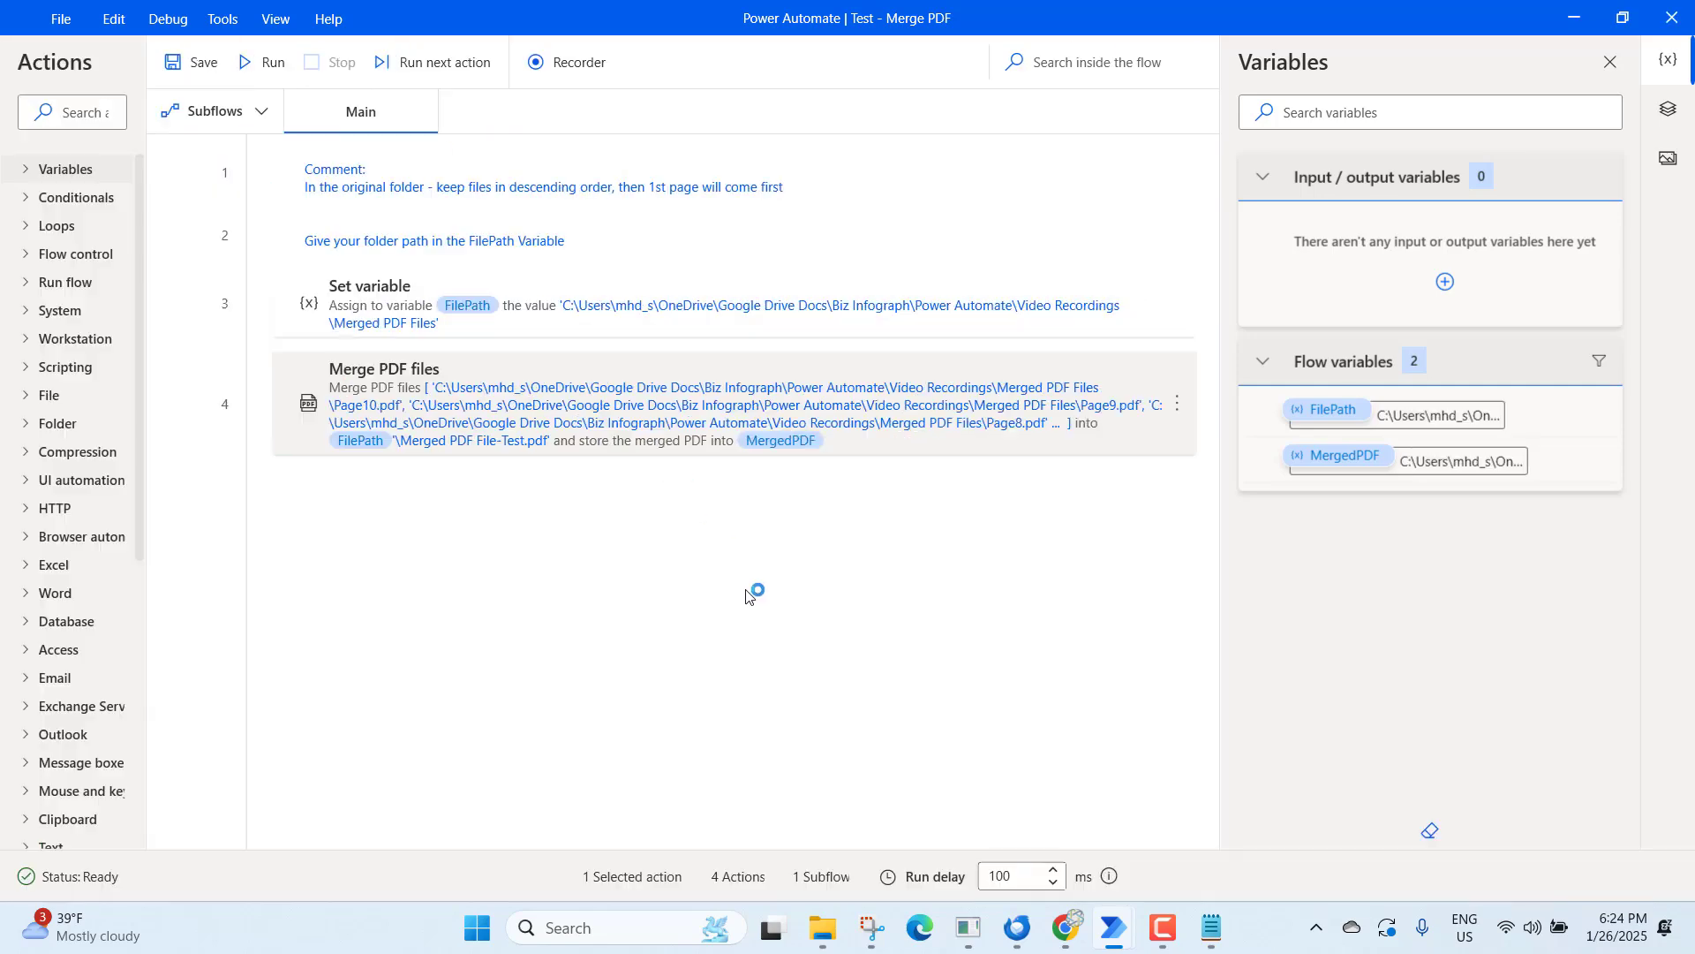
- Switch to File Explorer, open the new Merged PDF File-Test, check that its pages are in order, and close it
mouse_move(830, 945)
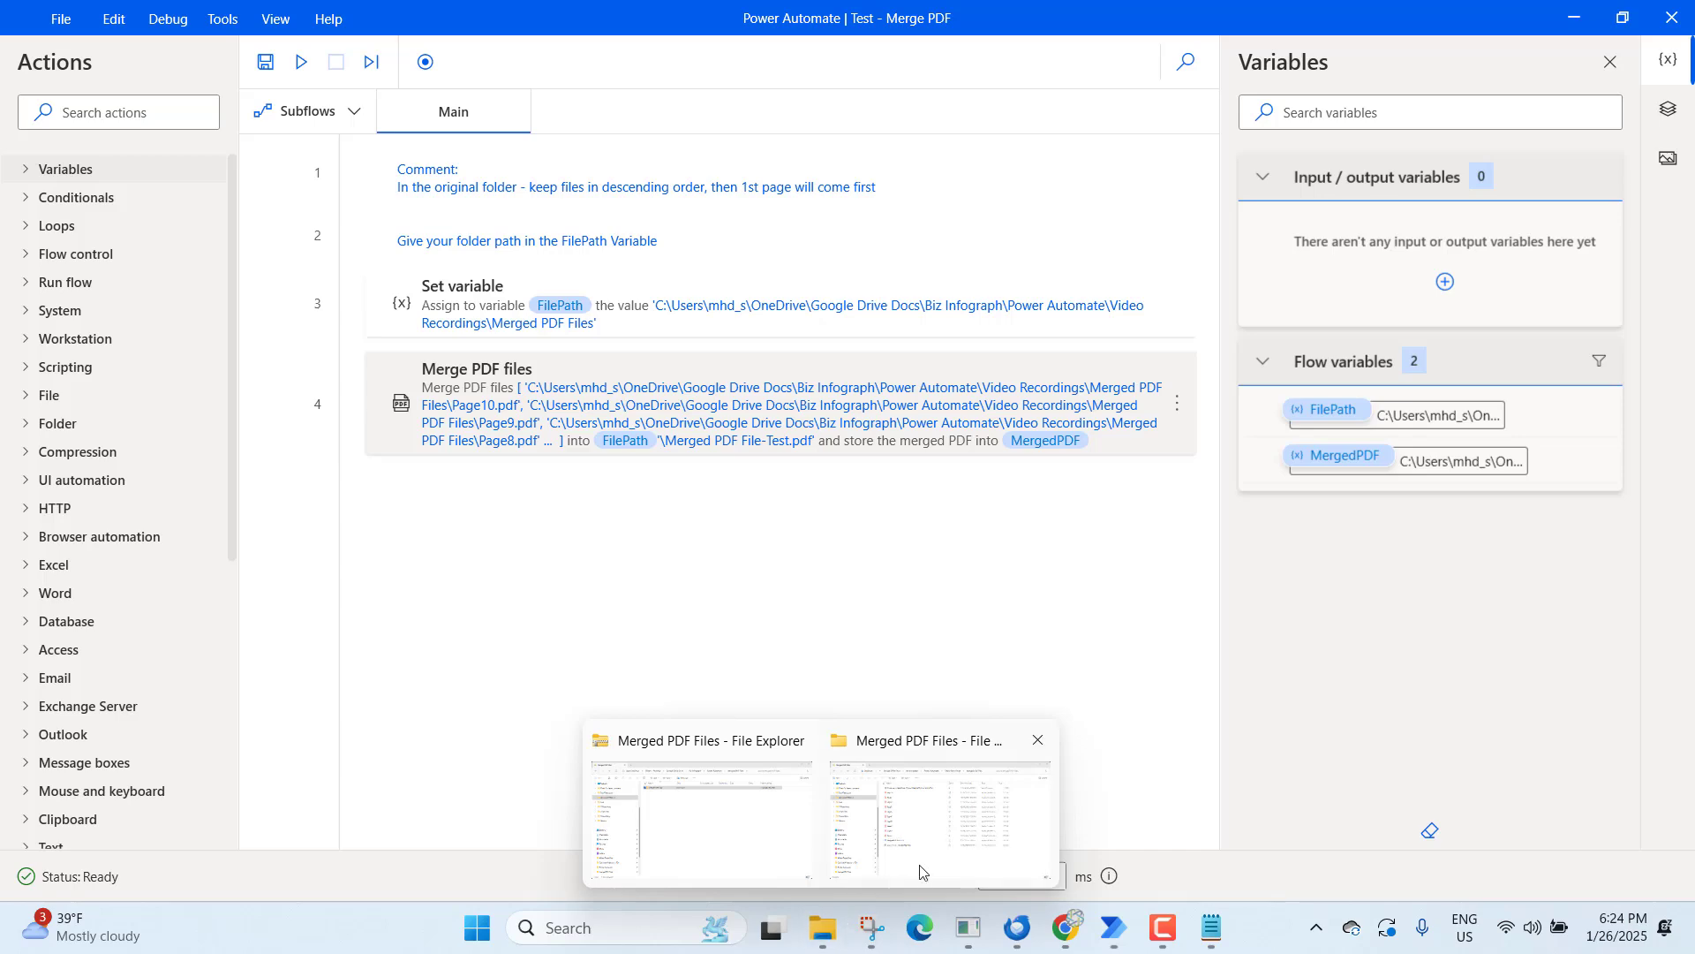
click(863, 827)
click(484, 604)
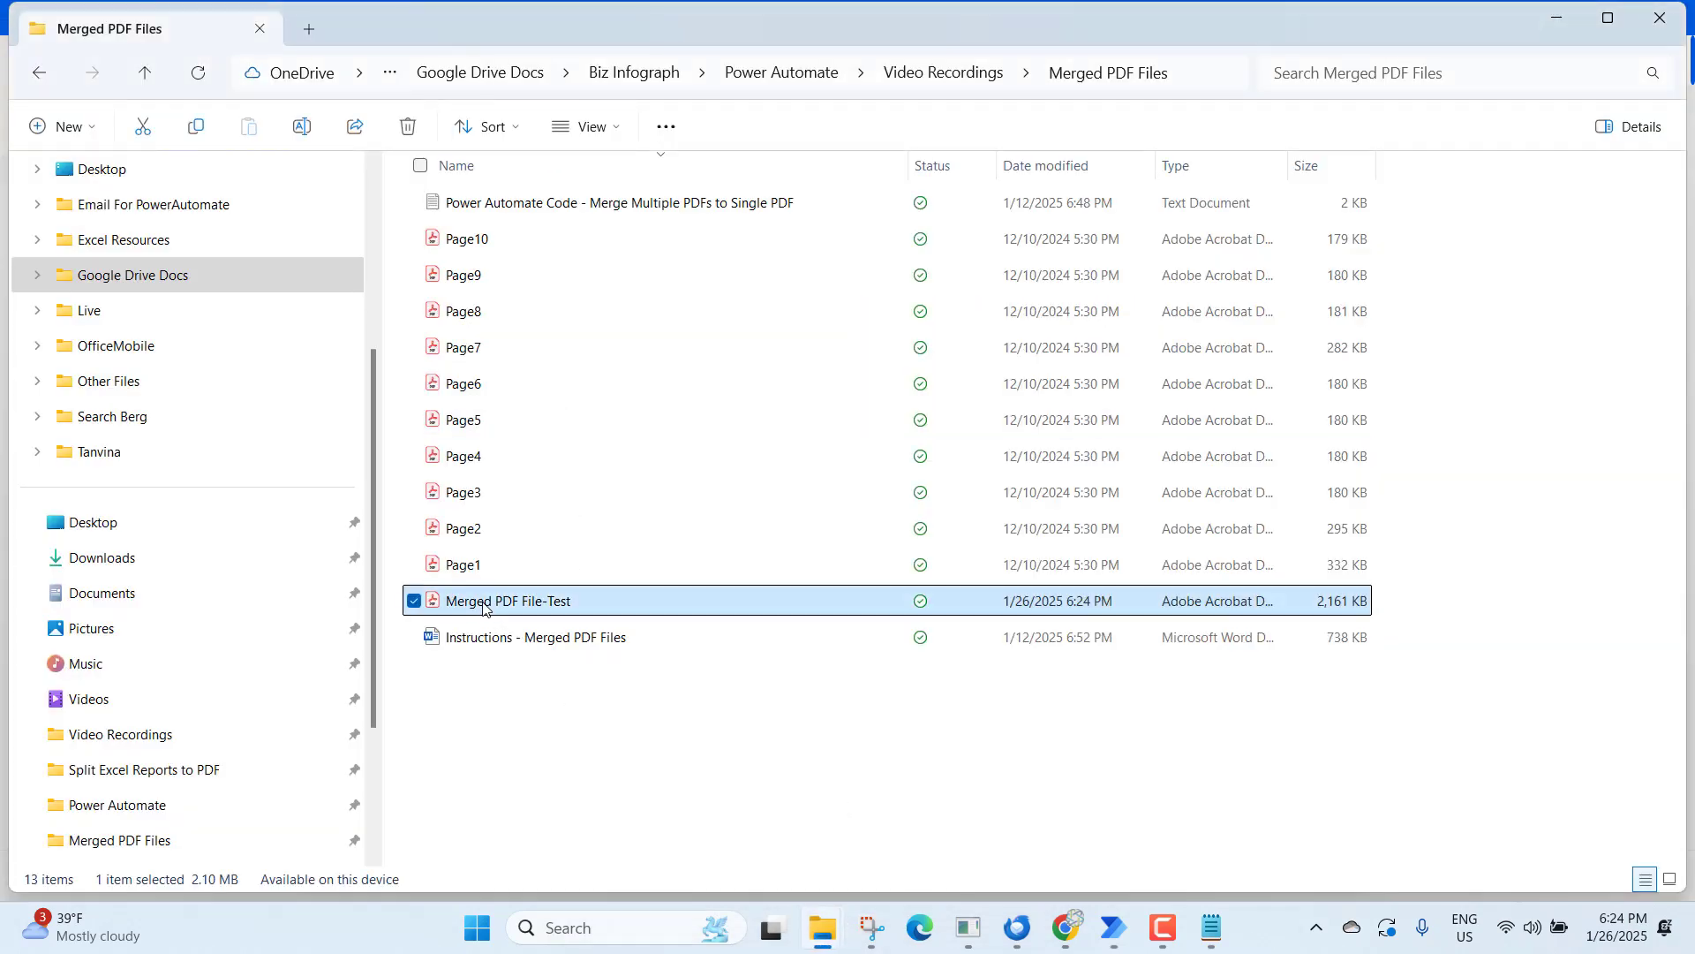
key(Return)
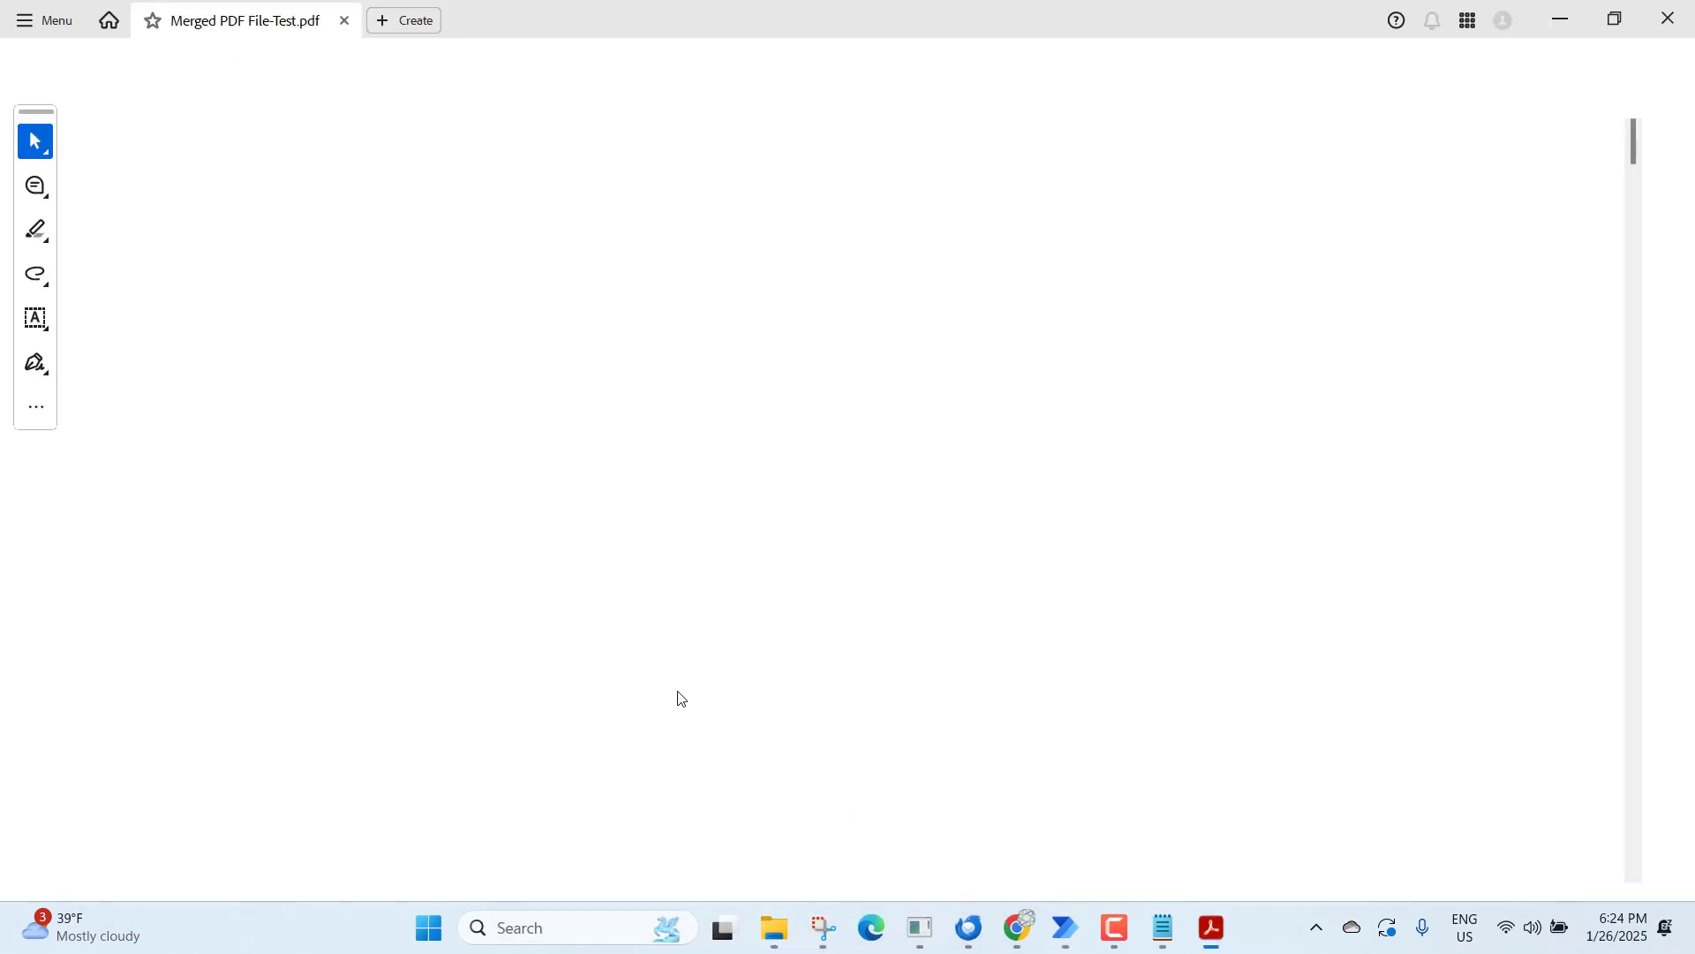
scroll(992, 455, down, 10)
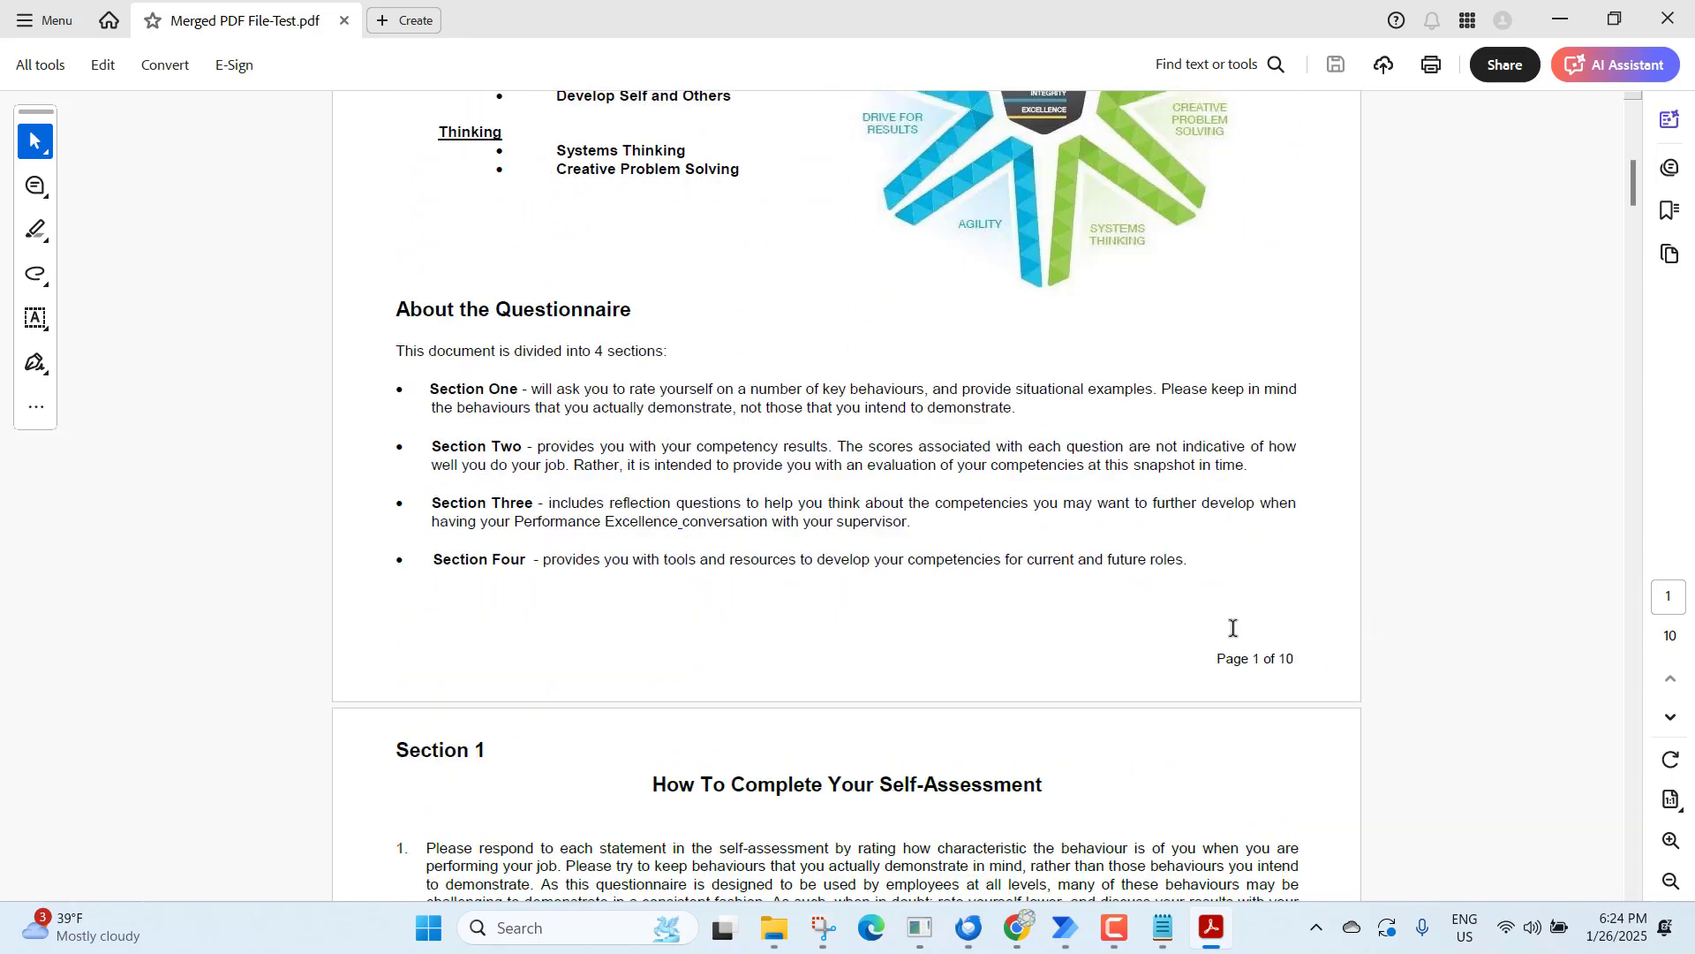
scroll(1234, 628, down, 1)
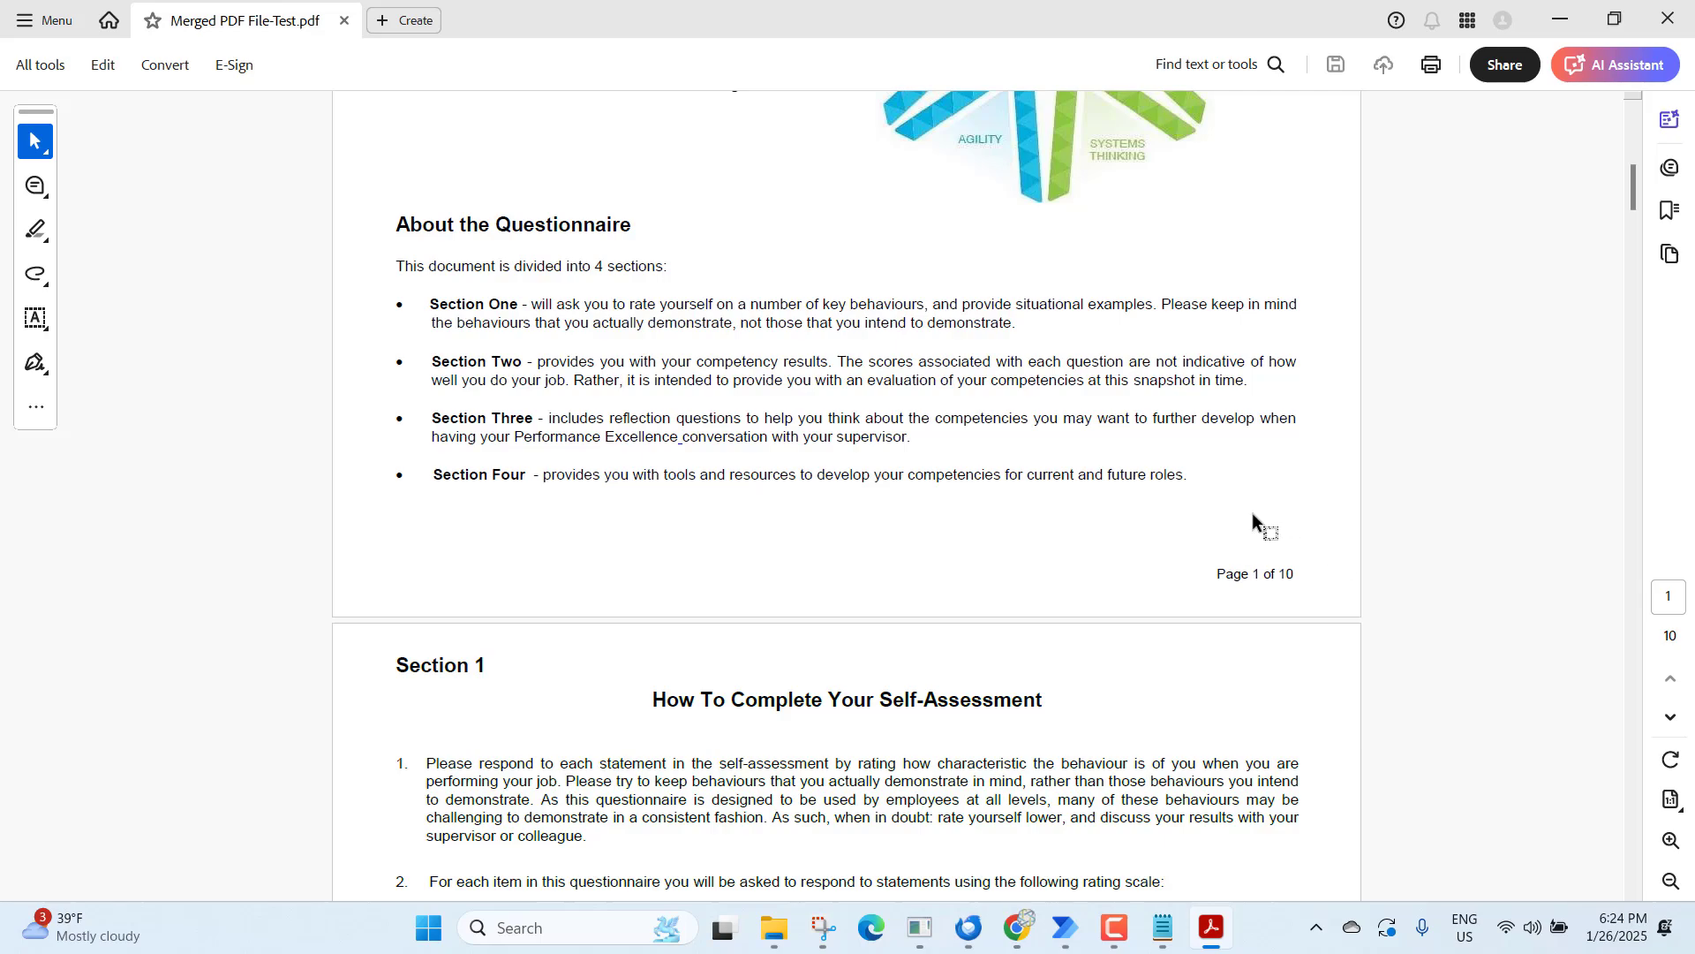
scroll(1249, 547, down, 10)
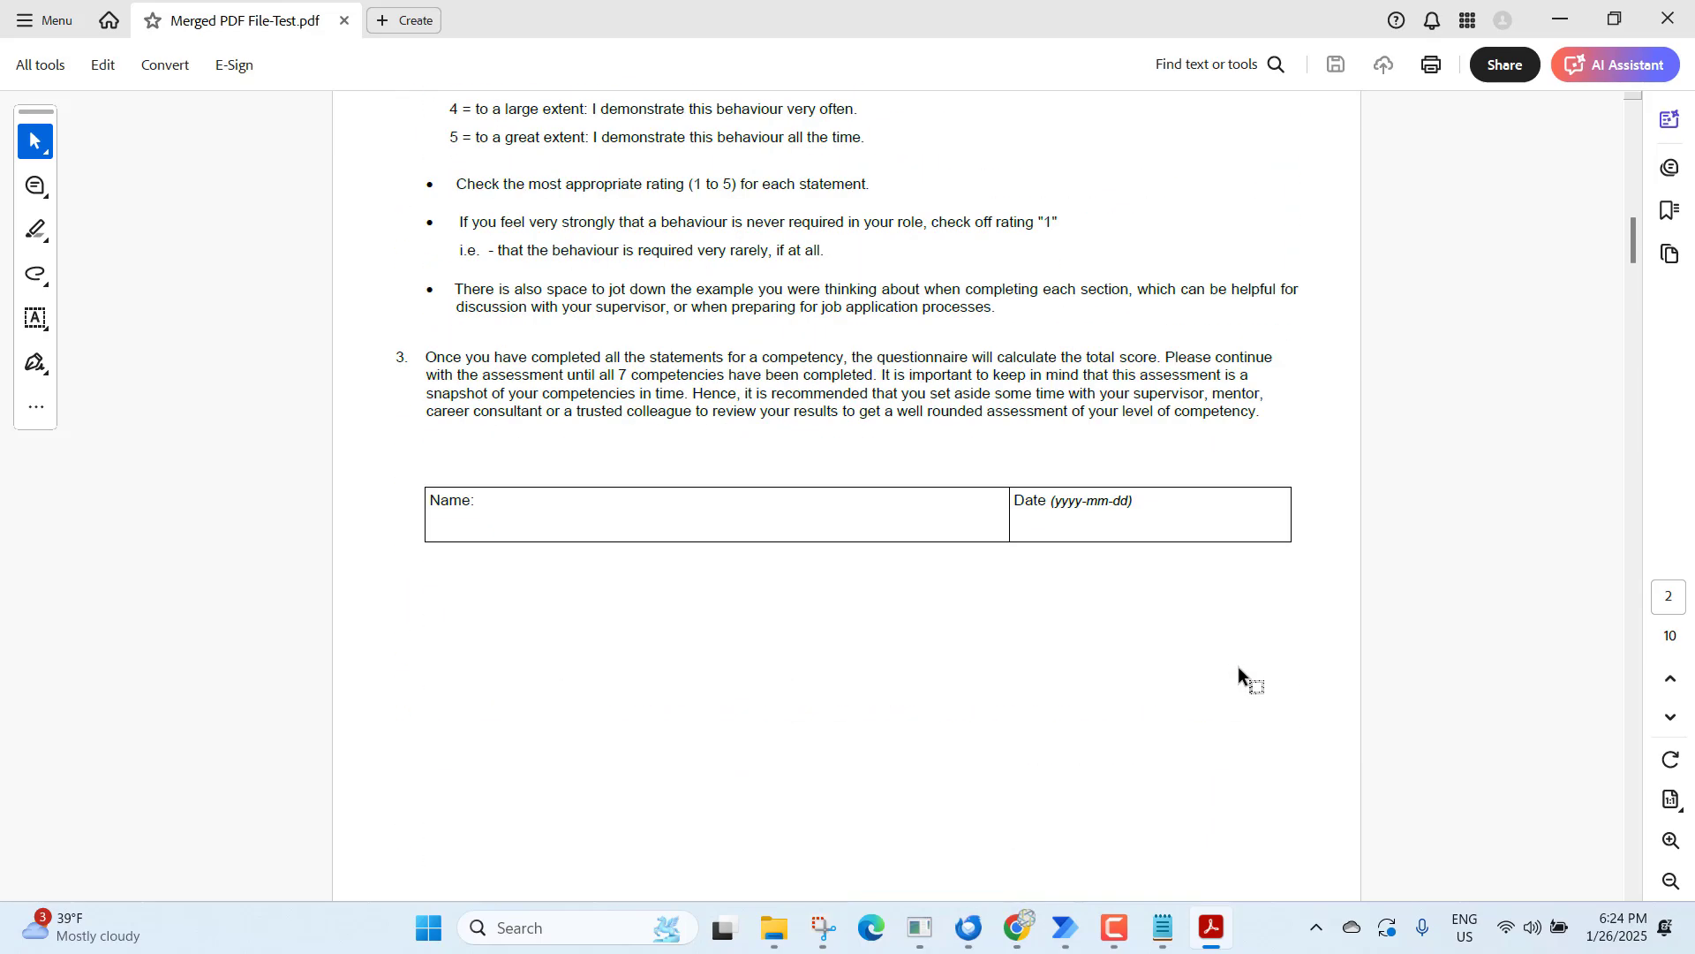
scroll(1238, 669, down, 15)
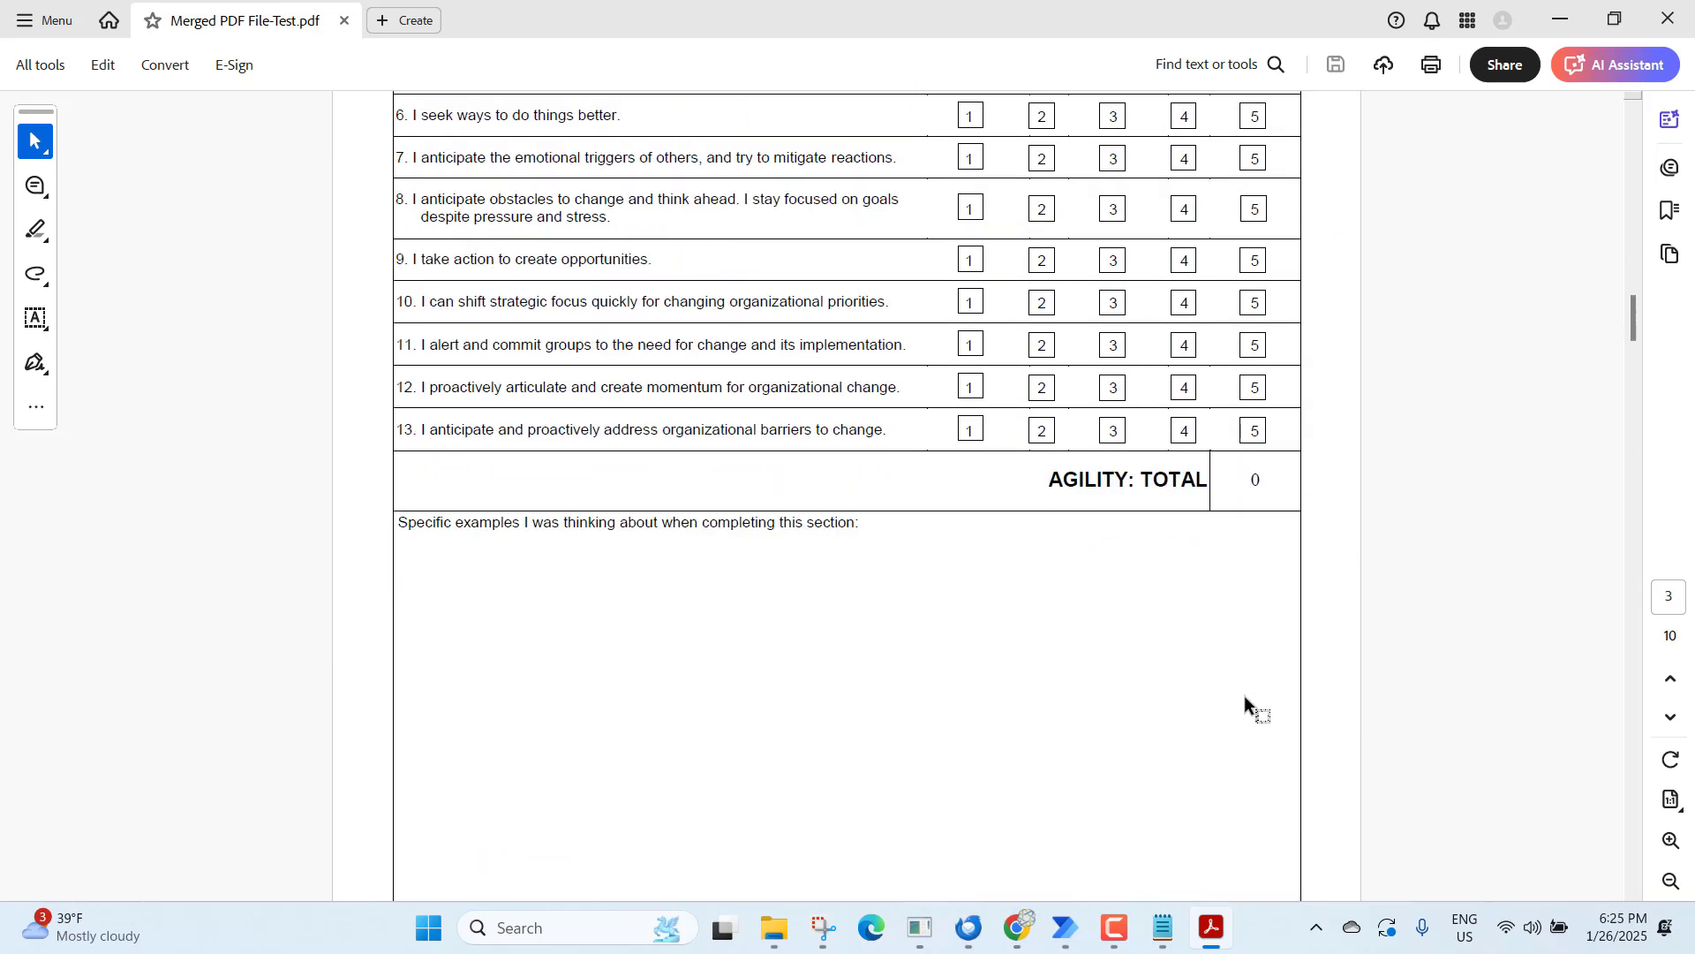
scroll(1245, 694, down, 5)
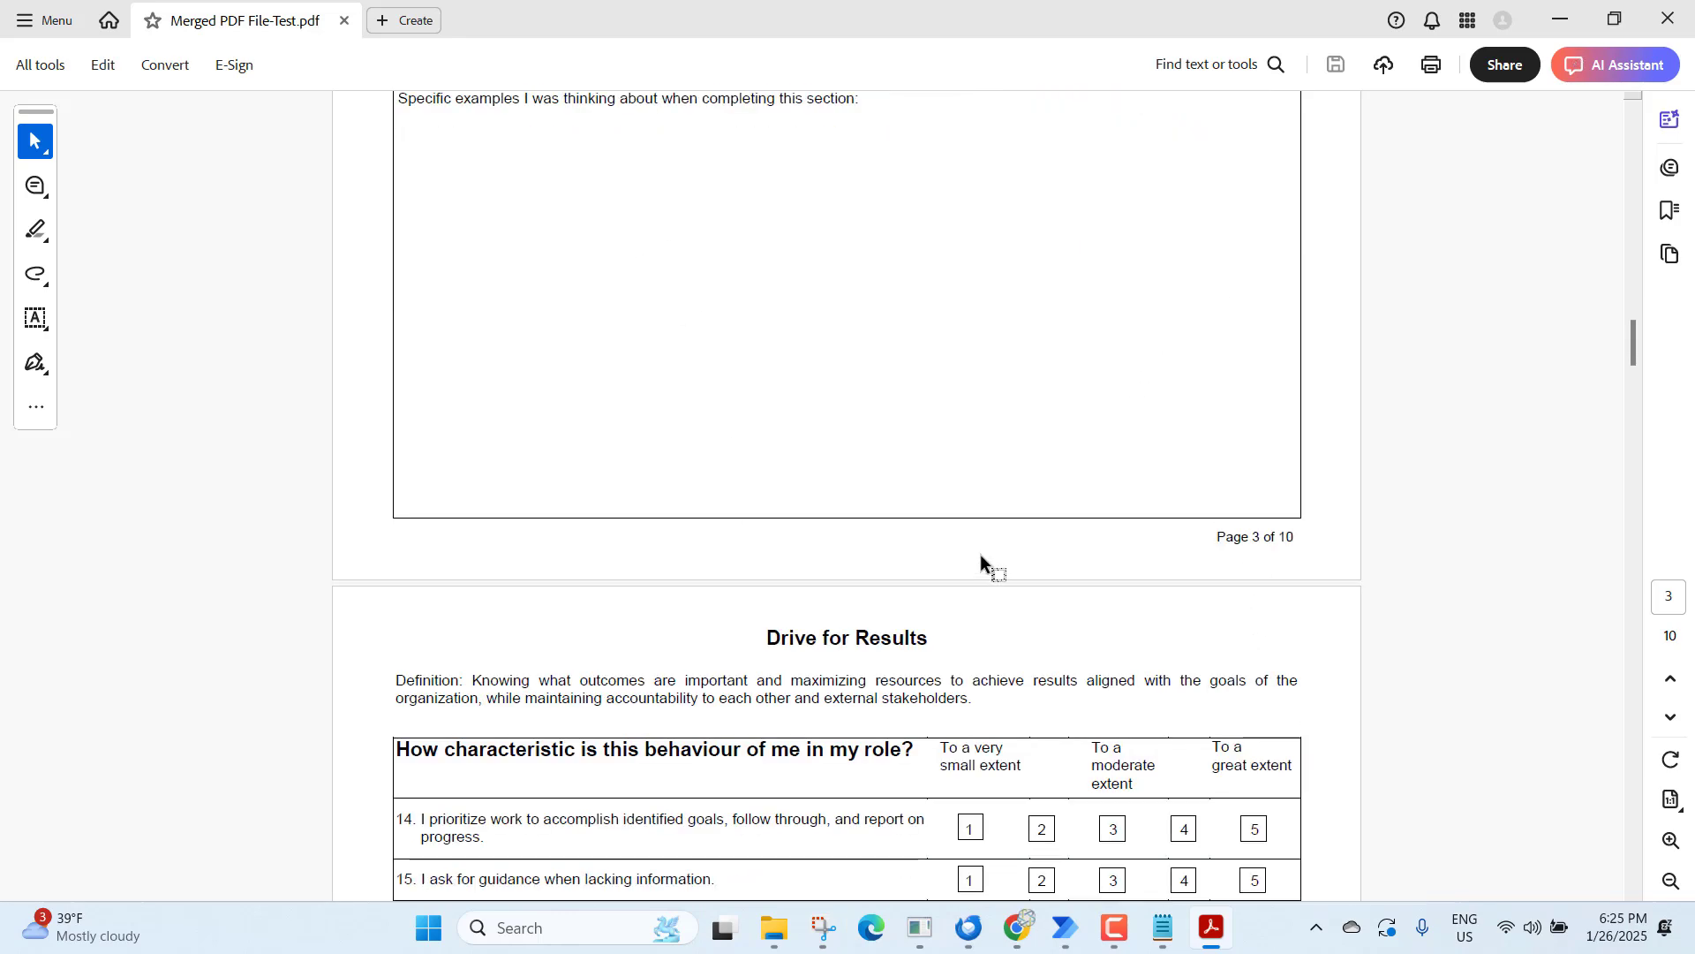
click(1669, 19)
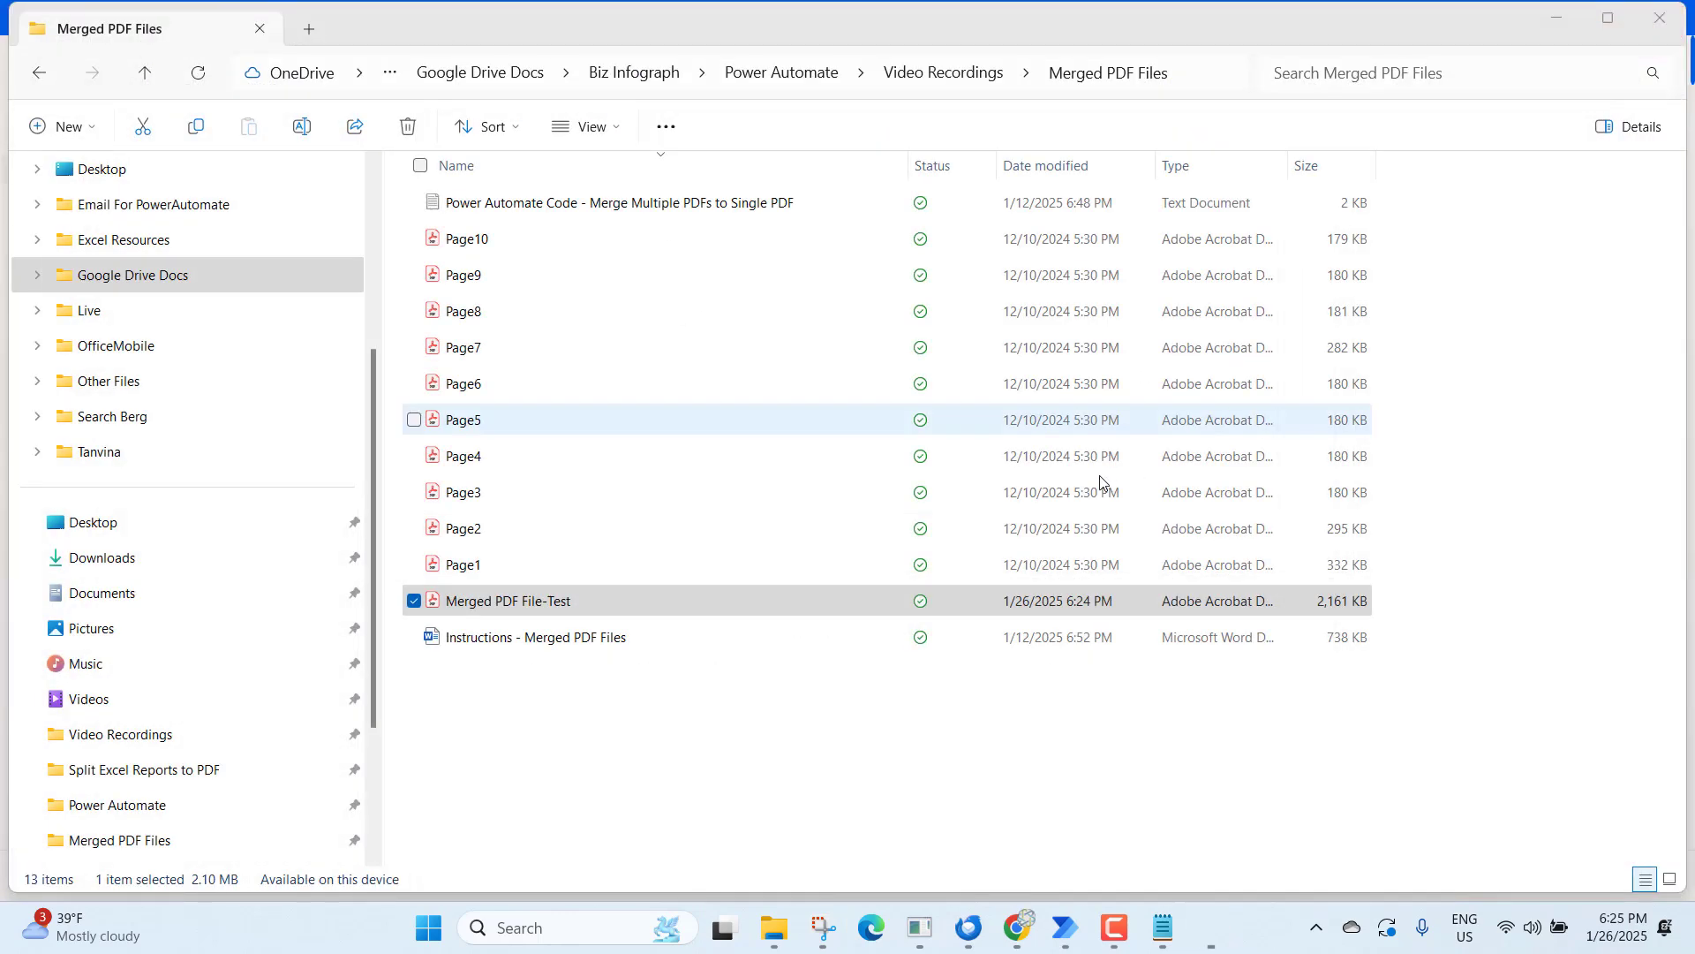